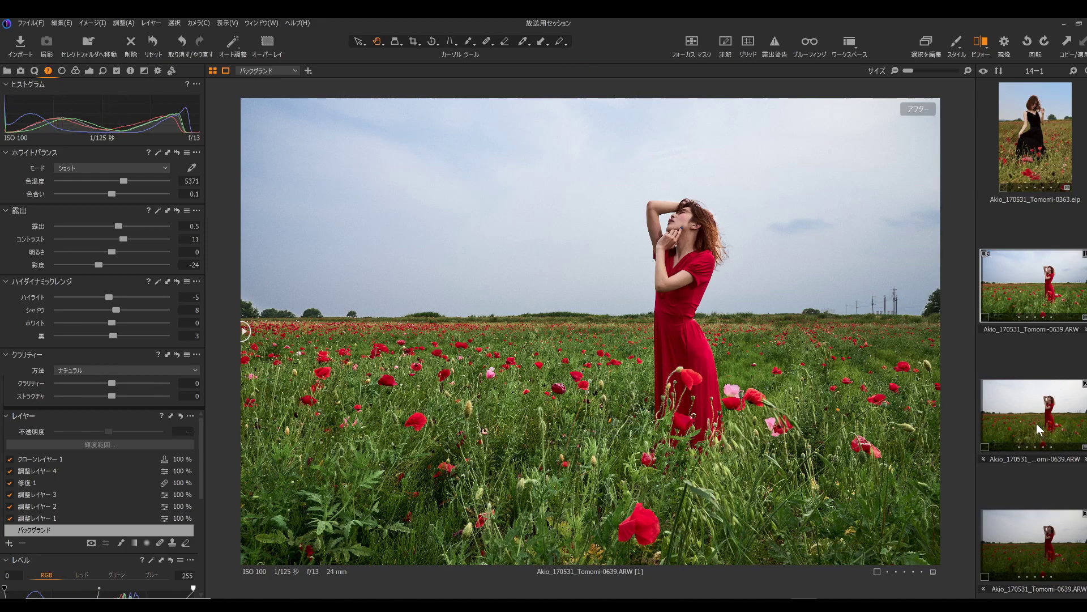
On the unedited third variant, set Highlight to -40, Shadow to 20, Exposure to 0.77 and Contrast to 10.
{"action": "left_click", "coordinate": [1038, 541]}
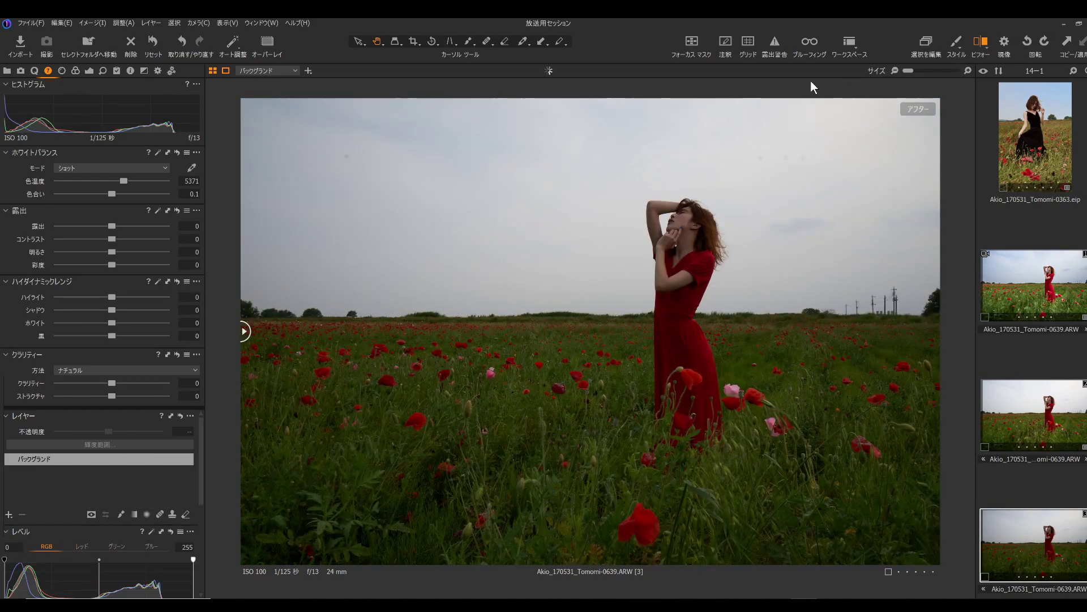
{"action": "mouse_move", "coordinate": [245, 331]}
{"action": "left_mouse_down"}
{"action": "mouse_move", "coordinate": [304, 330]}
{"action": "mouse_move", "coordinate": [243, 330]}
{"action": "left_mouse_up"}
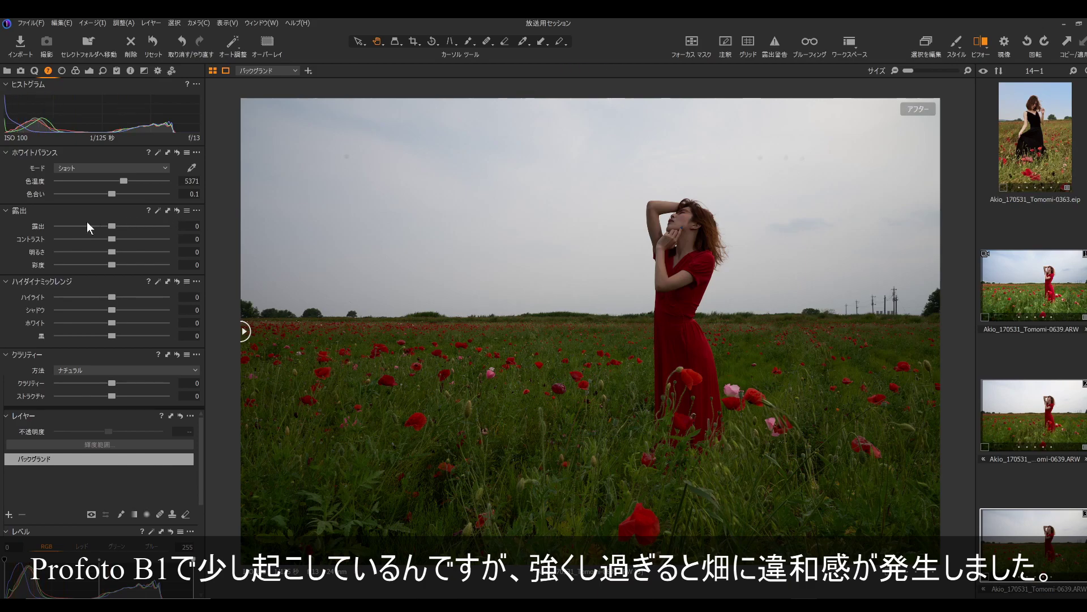
{"action": "mouse_move", "coordinate": [112, 309]}
{"action": "left_mouse_down"}
{"action": "mouse_move", "coordinate": [137, 306]}
{"action": "mouse_move", "coordinate": [100, 297]}
{"action": "left_mouse_up"}
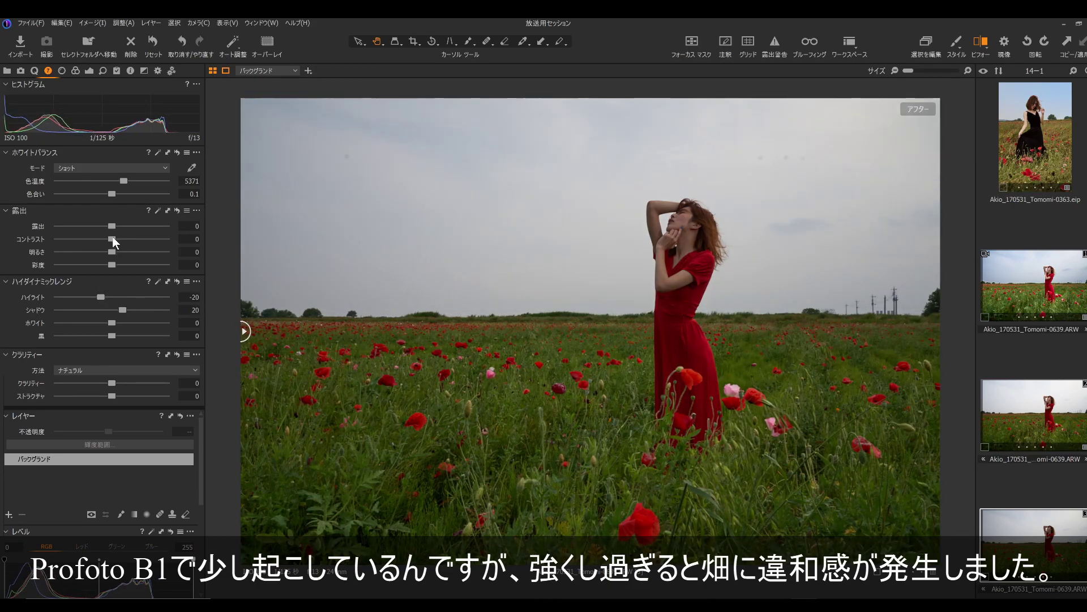
{"action": "left_click_drag", "start_coordinate": [113, 226], "coordinate": [123, 225]}
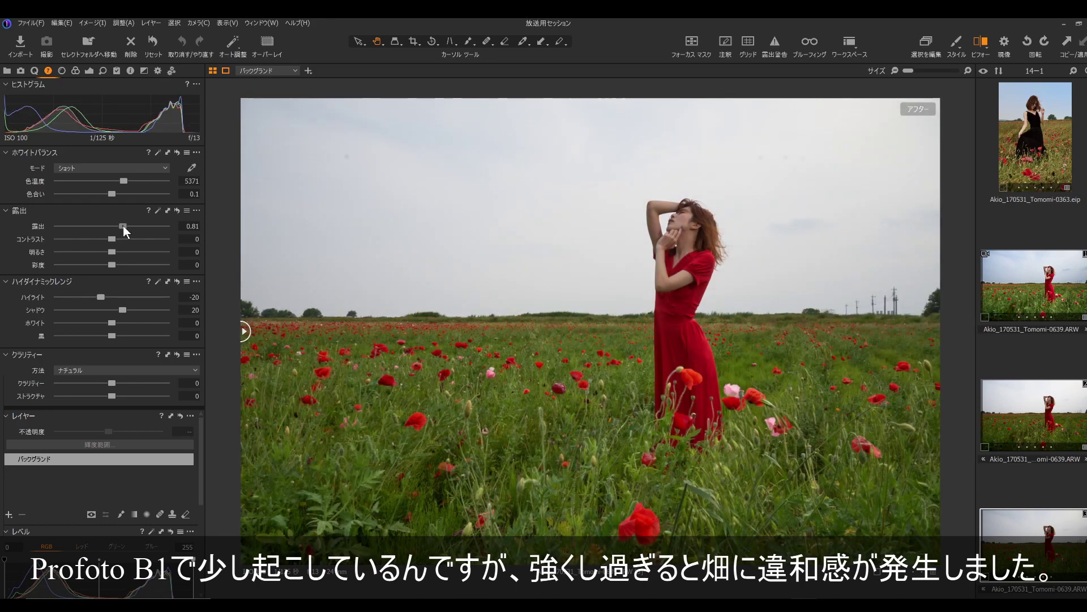
{"action": "left_click_drag", "start_coordinate": [99, 293], "coordinate": [90, 297]}
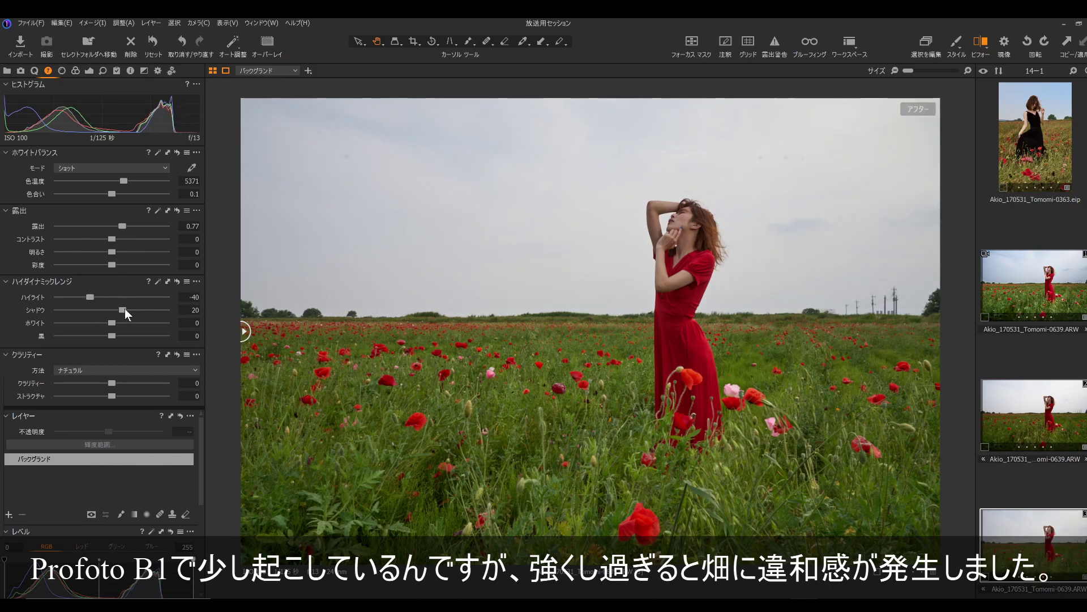
{"action": "left_click_drag", "start_coordinate": [126, 238], "coordinate": [123, 240]}
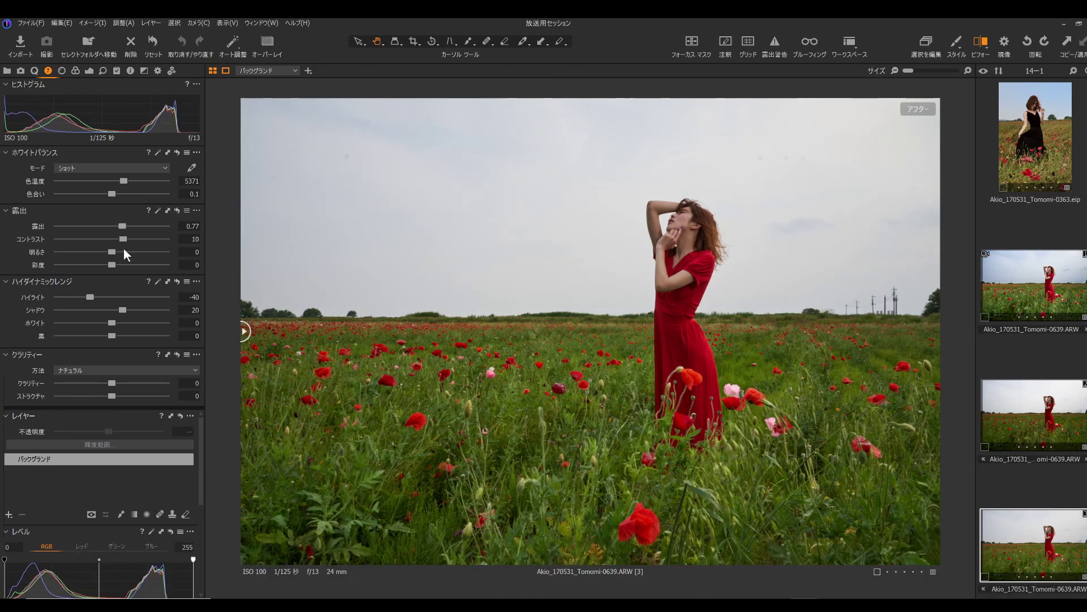
Set Clarity to 10 and Structure to 14, checking the woman's face at full magnification.
{"action": "left_click_drag", "start_coordinate": [112, 383], "coordinate": [113, 383]}
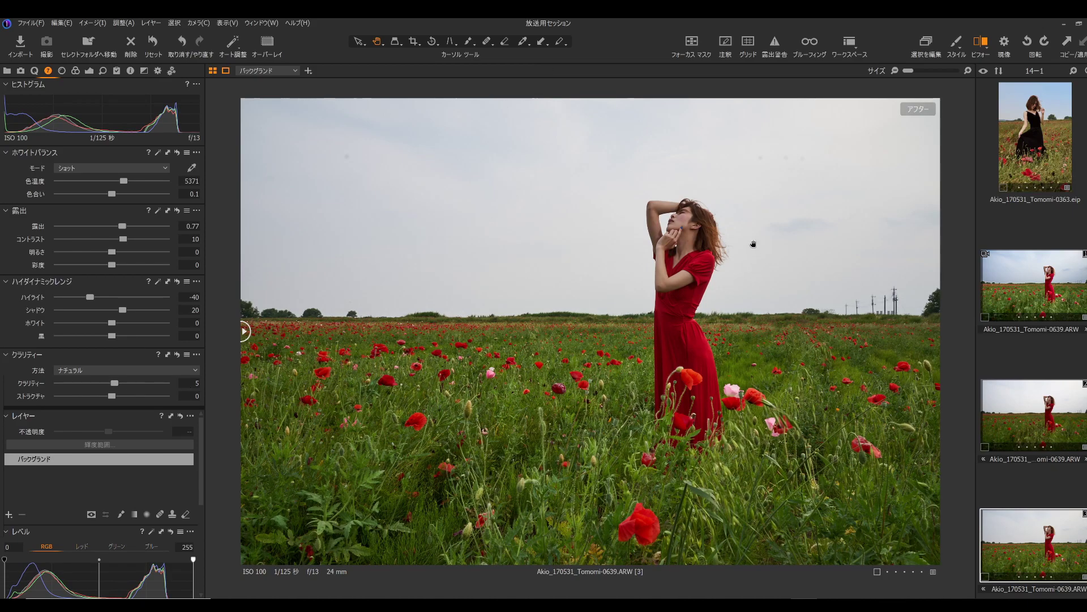
{"action": "double_click", "coordinate": [697, 243]}
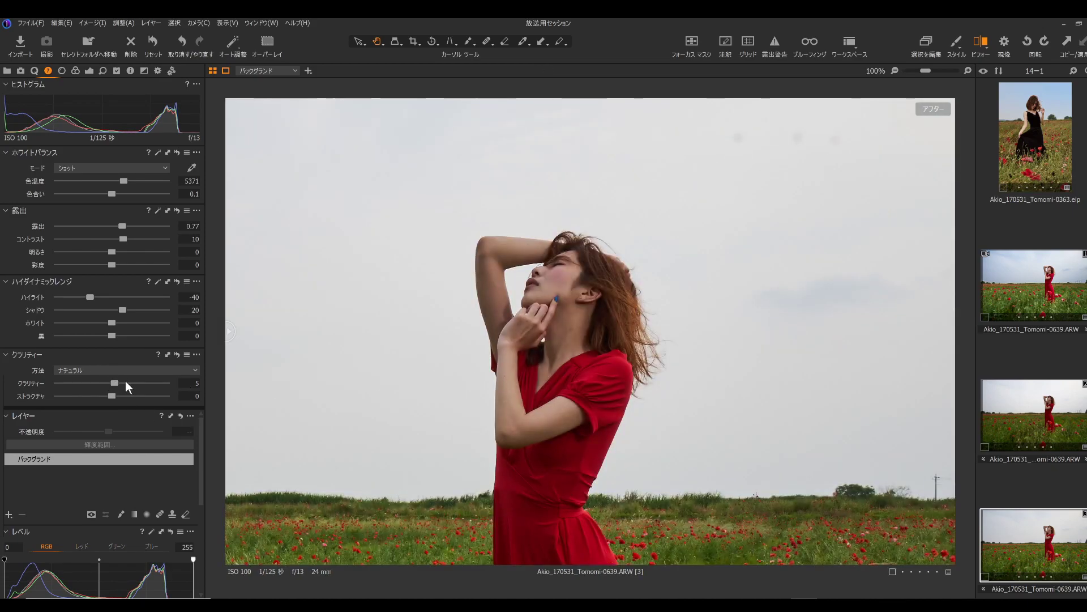
{"action": "left_click_drag", "start_coordinate": [114, 383], "coordinate": [118, 393]}
{"action": "double_click", "coordinate": [568, 327]}
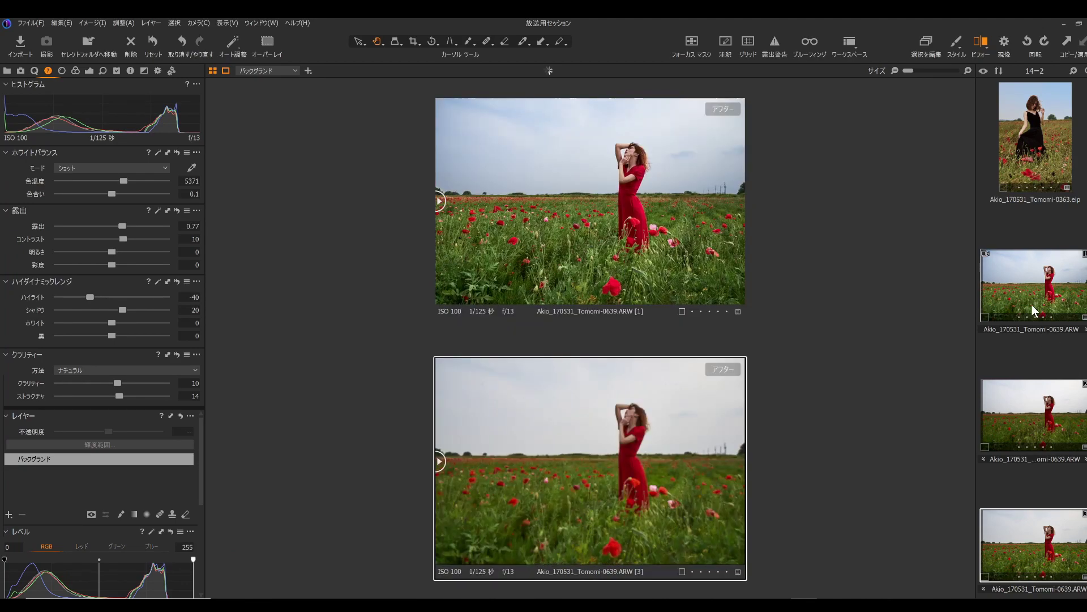
Compare the third variant side by side with the finished first variant, and return to viewing the third alone.
{"action": "left_click", "coordinate": [1042, 304], "text": "ctrl"}
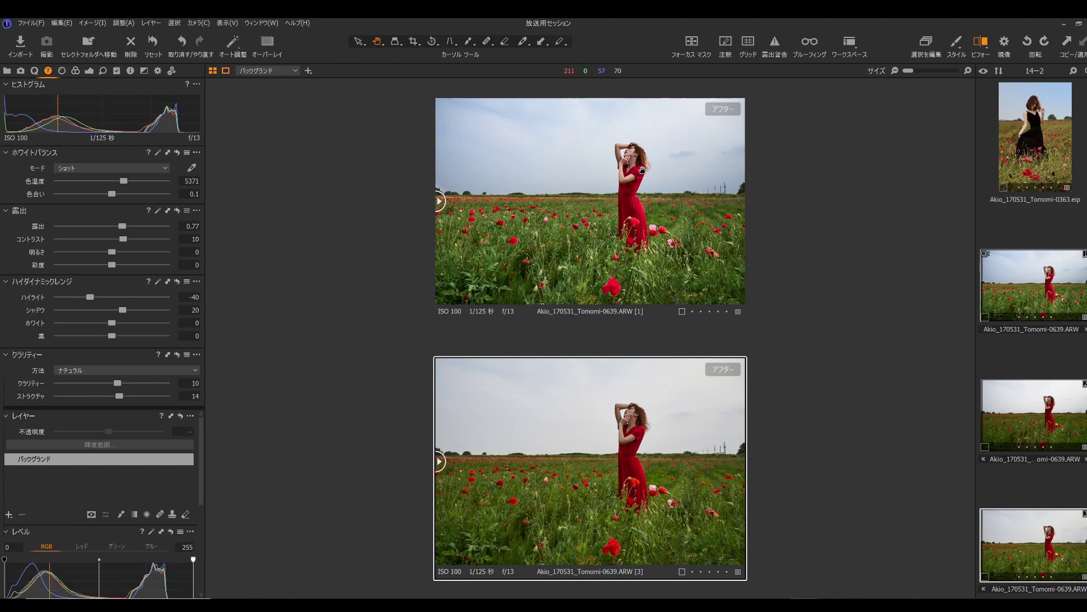
{"action": "left_click", "coordinate": [1036, 492]}
{"action": "left_click", "coordinate": [1048, 527]}
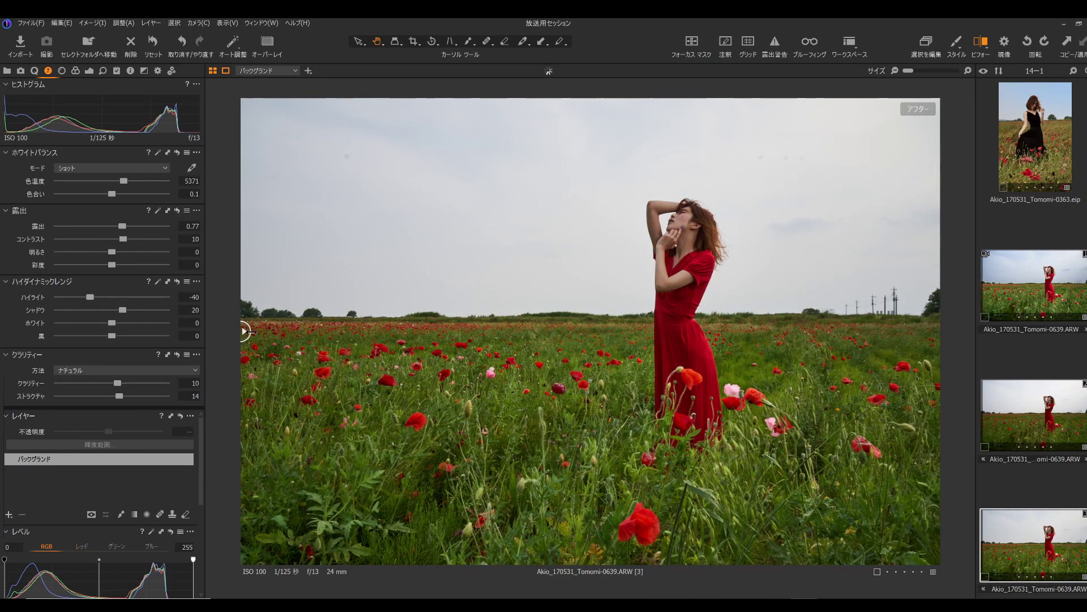
Turn off the before/after comparison and set Exposure to 0.91.
{"action": "mouse_move", "coordinate": [244, 332]}
{"action": "left_mouse_down"}
{"action": "mouse_move", "coordinate": [267, 330]}
{"action": "mouse_move", "coordinate": [243, 332]}
{"action": "left_mouse_up"}
{"action": "key", "text": "y"}
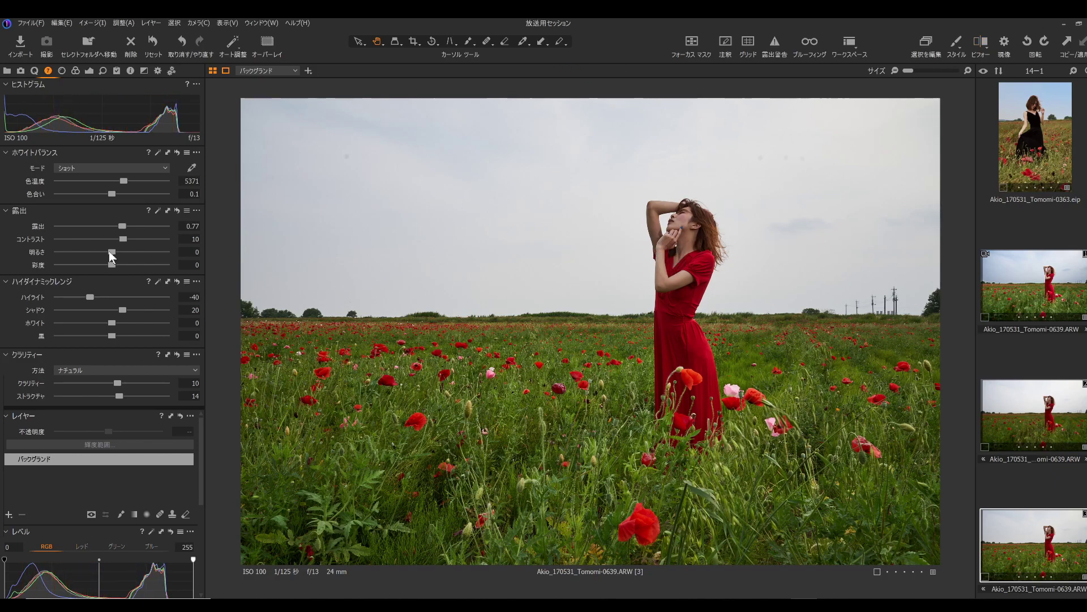
{"action": "left_click_drag", "start_coordinate": [123, 225], "coordinate": [124, 226]}
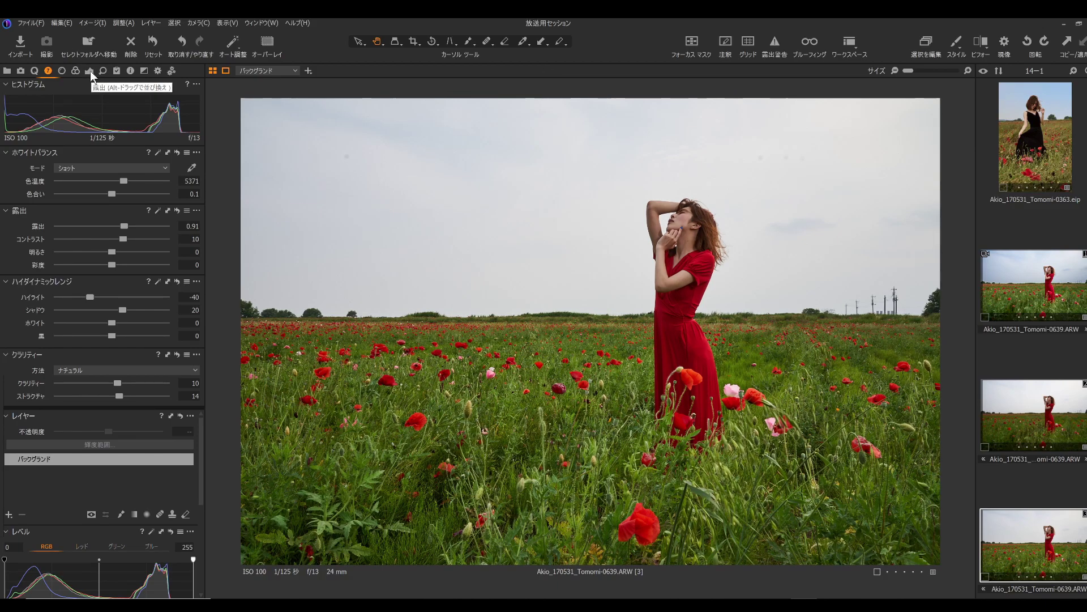
Add three empty adjustment layers above the background and delete two, keeping only 調整レイヤー 1.
{"action": "left_click", "coordinate": [91, 70]}
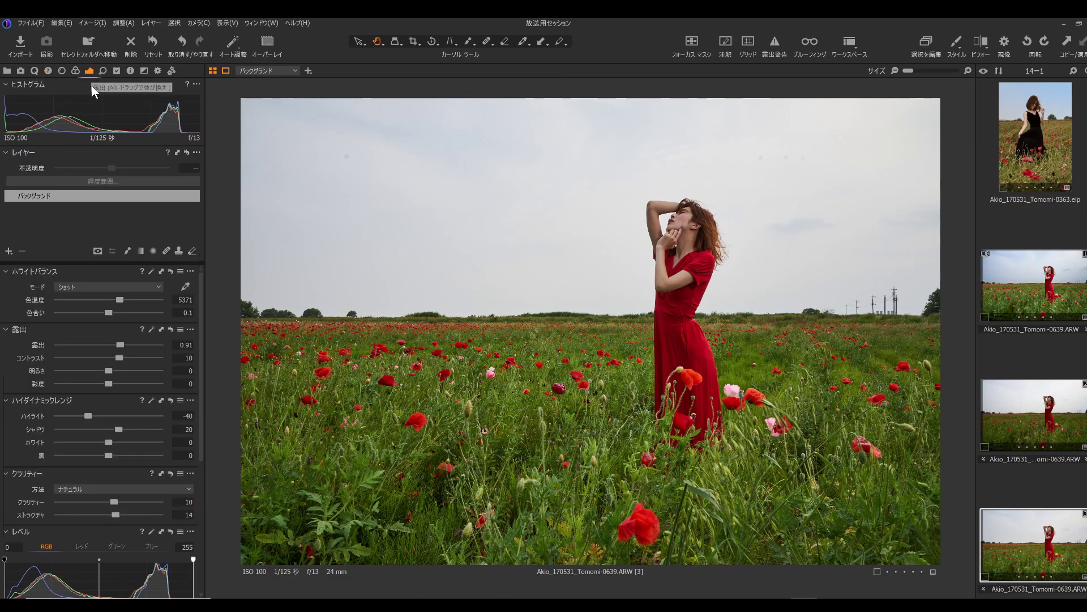
{"action": "left_click", "coordinate": [8, 251]}
{"action": "double_click", "coordinate": [9, 251]}
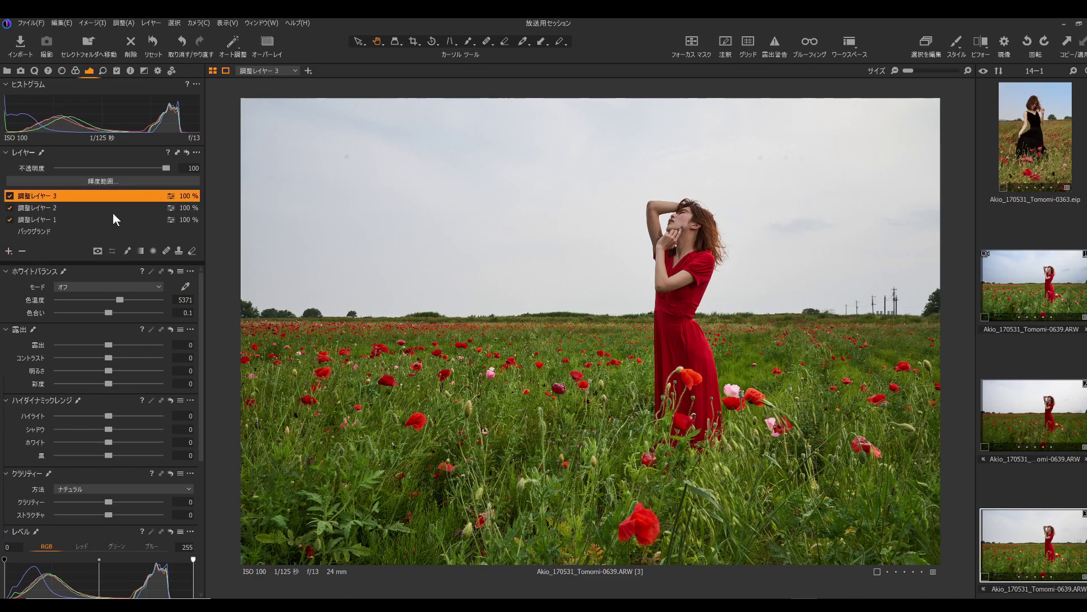
{"action": "double_click", "coordinate": [23, 250]}
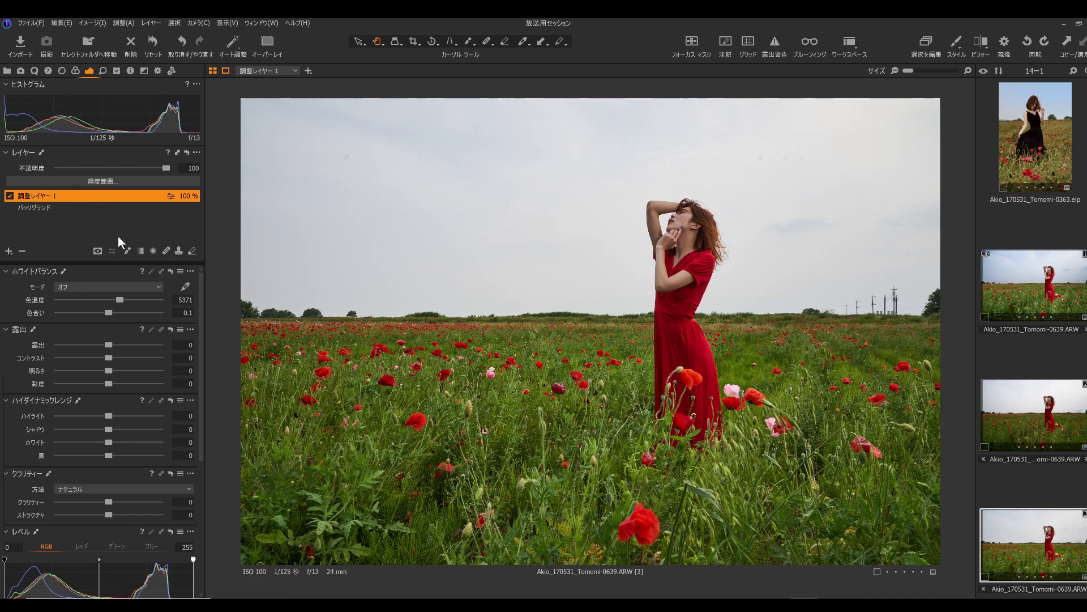
Fill the mask of 調整レイヤー 1 so it covers the whole image.
{"action": "right_click", "coordinate": [78, 193]}
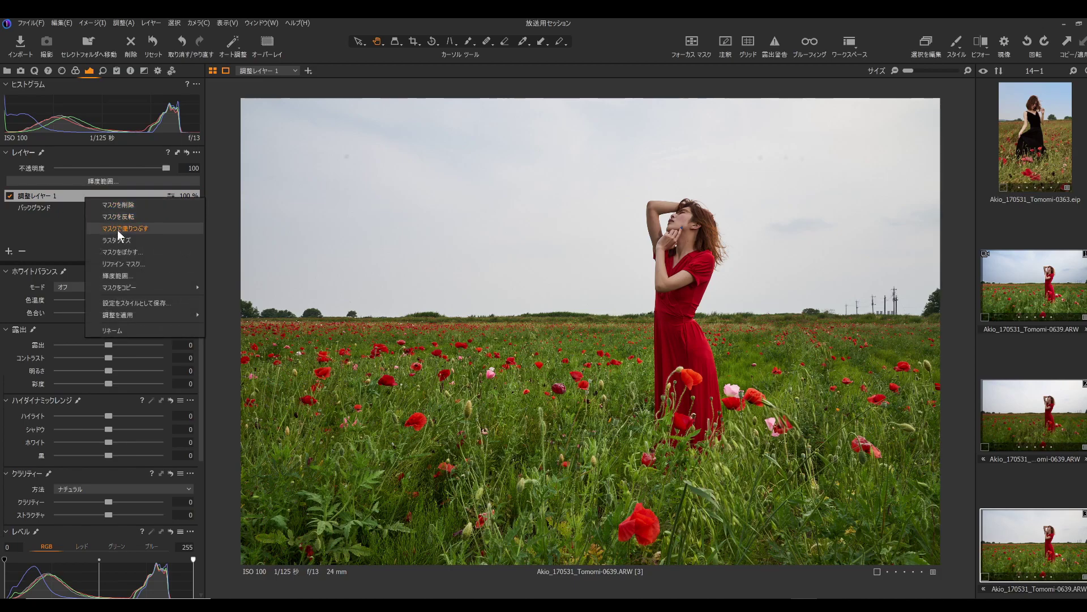
{"action": "left_click", "coordinate": [128, 217]}
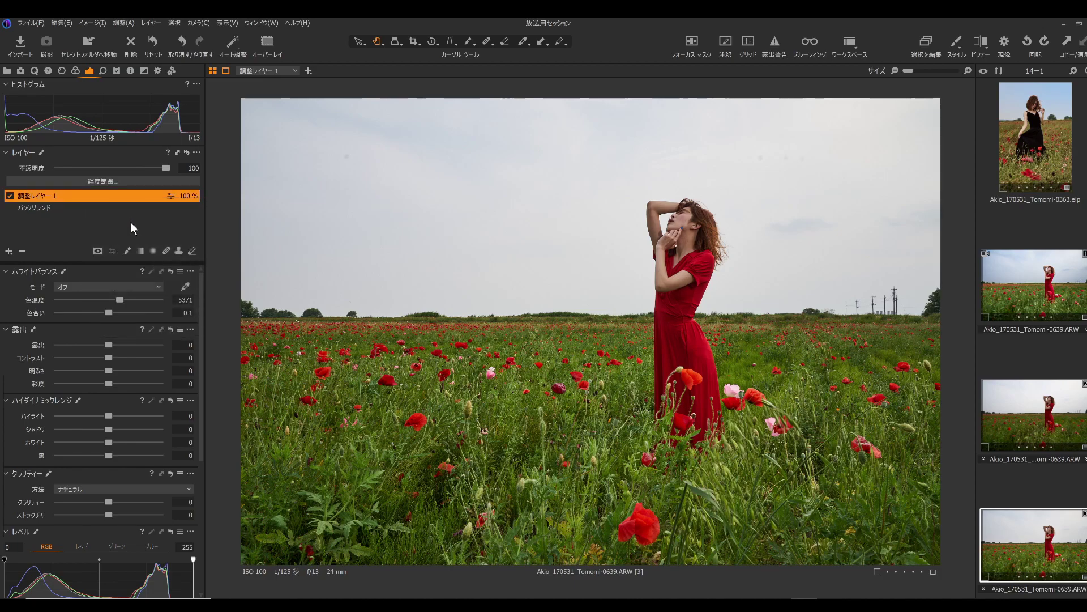
{"action": "right_click", "coordinate": [109, 200]}
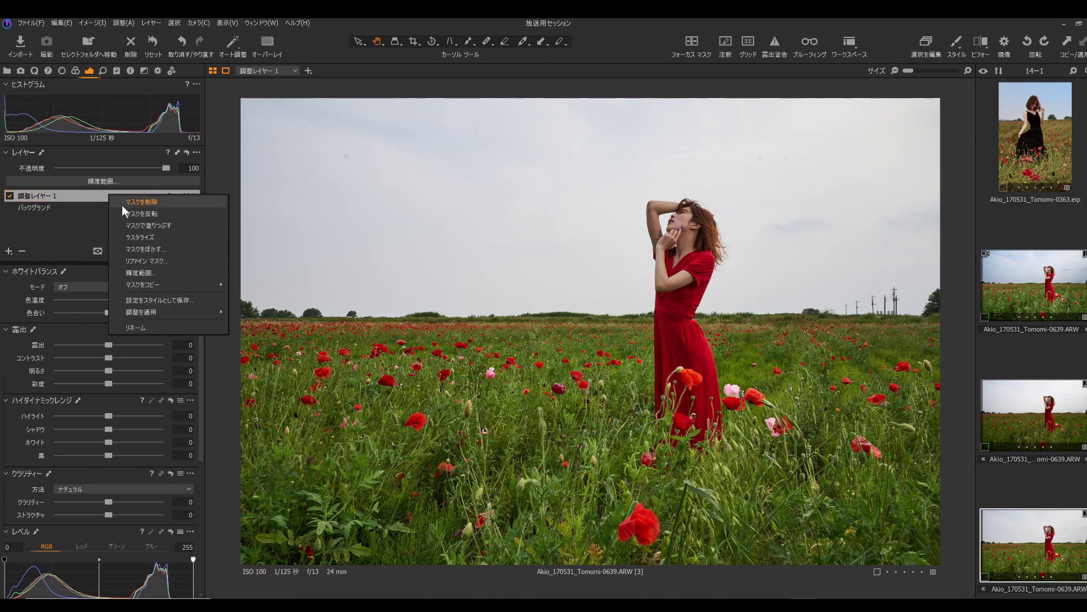
{"action": "left_click", "coordinate": [157, 225]}
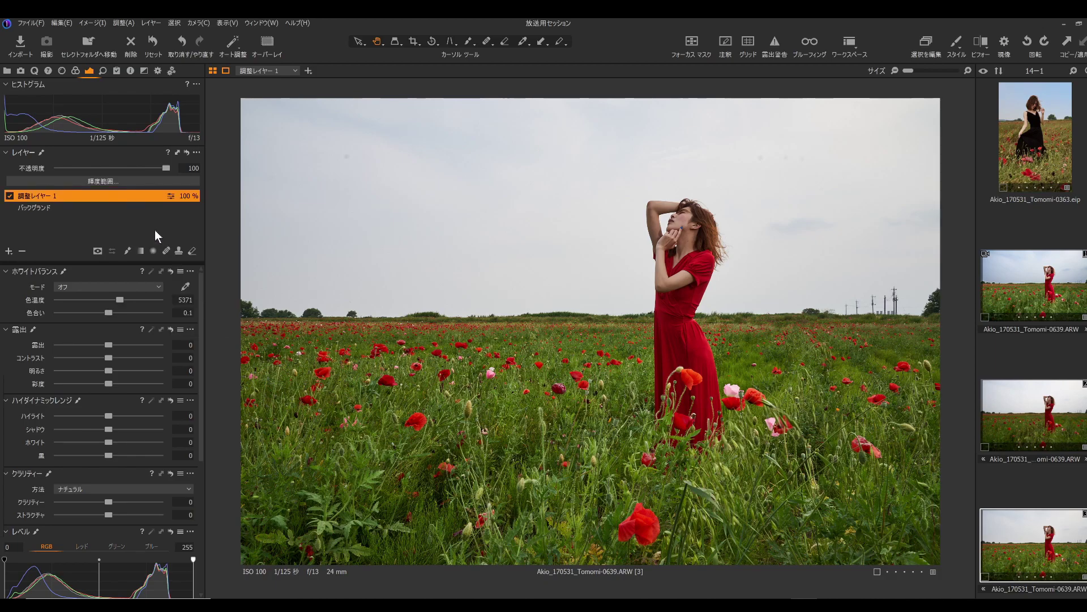
{"action": "right_click", "coordinate": [100, 199]}
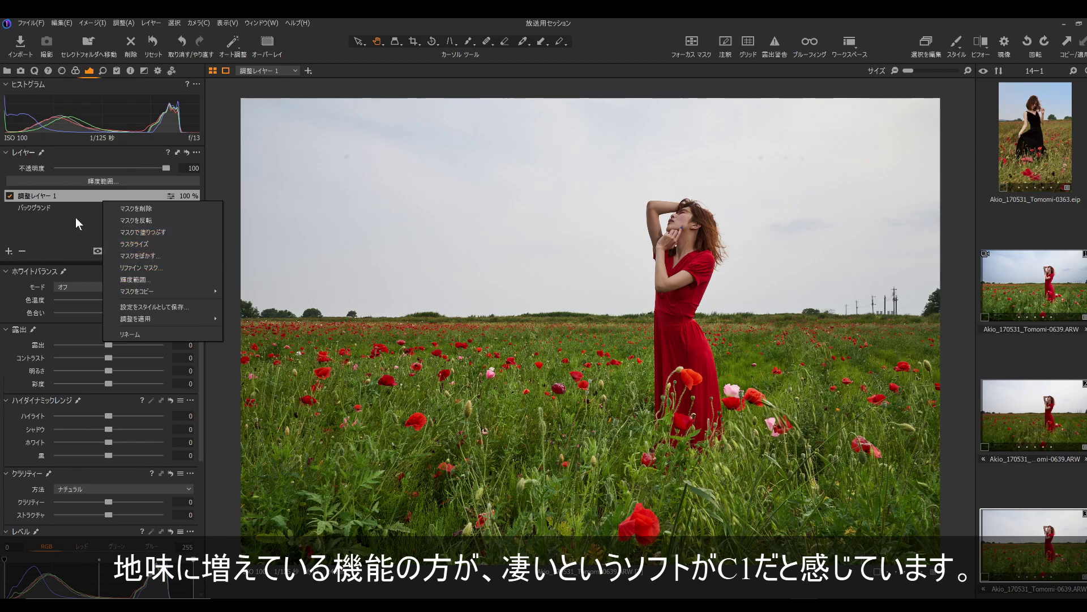
{"action": "left_click", "coordinate": [114, 199]}
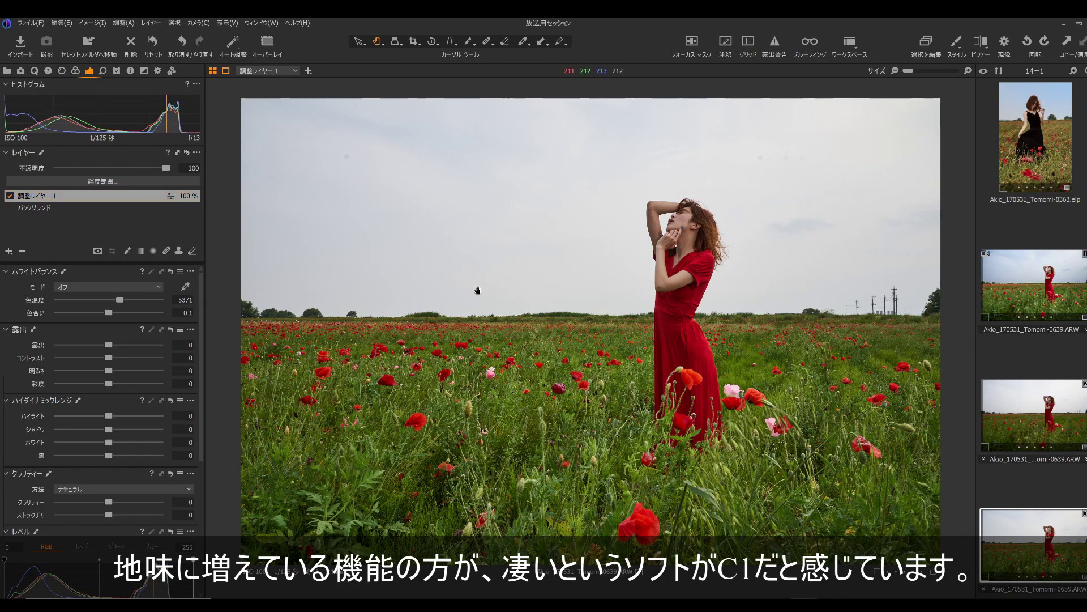
Limit the layer mask to the sky with a luma range of 187–245, lower falloff 149 and radius 0.2.
{"action": "key", "text": "ctrl+m"}
{"action": "left_click", "coordinate": [145, 181]}
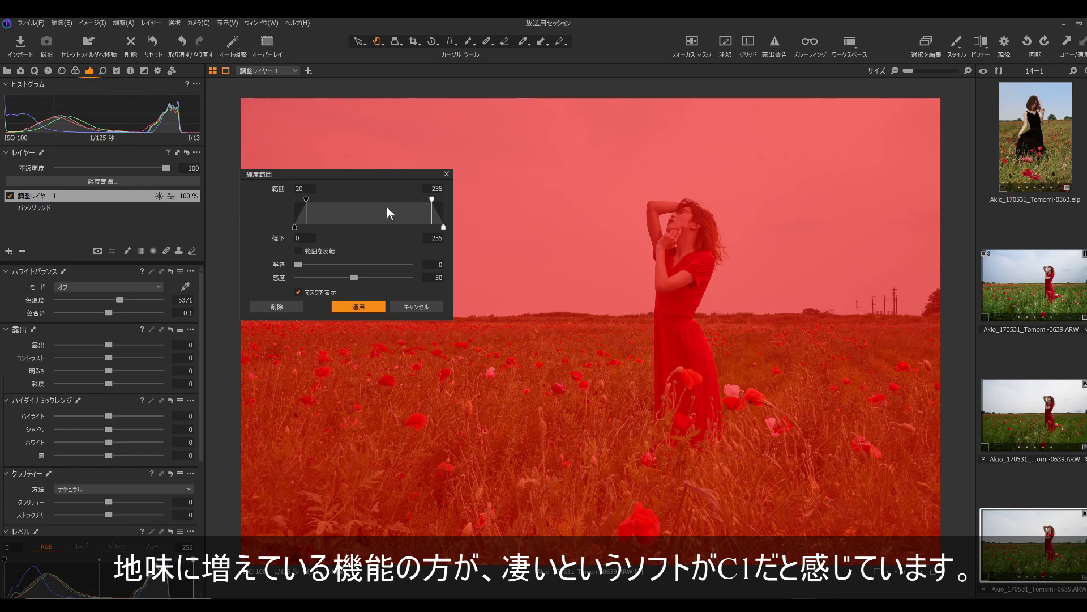
{"action": "left_click_drag", "start_coordinate": [308, 202], "coordinate": [409, 213]}
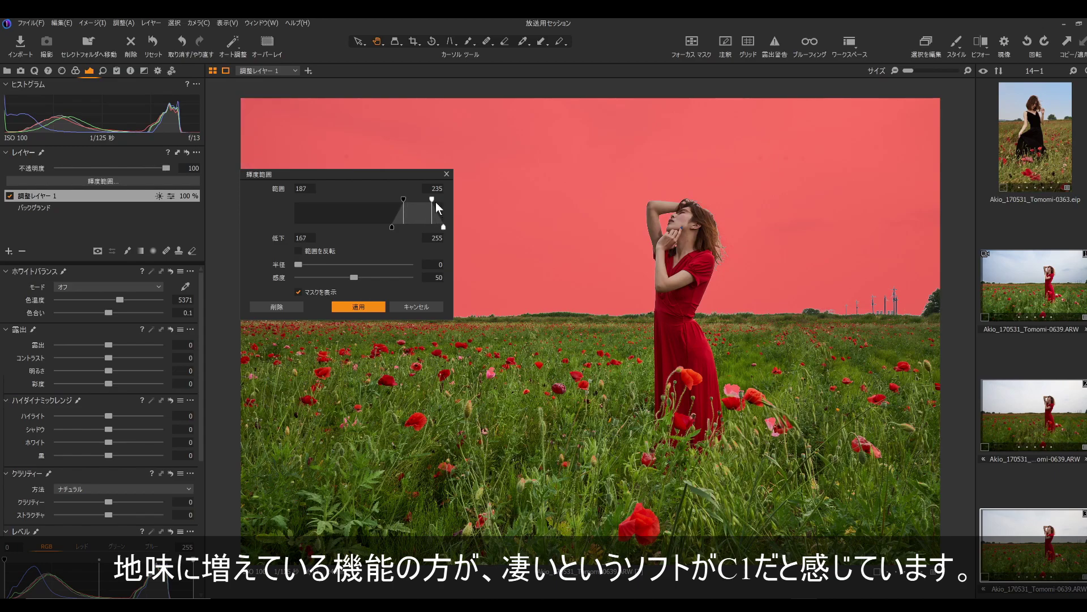
{"action": "left_click_drag", "start_coordinate": [432, 199], "coordinate": [437, 199]}
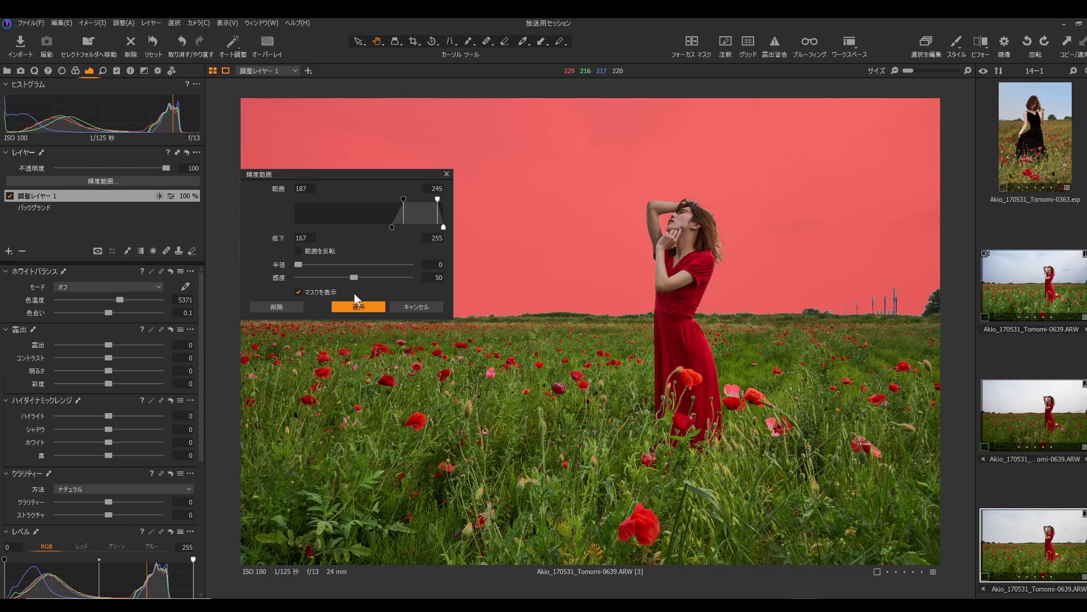
{"action": "left_click_drag", "start_coordinate": [302, 264], "coordinate": [304, 265]}
{"action": "left_click_drag", "start_coordinate": [389, 226], "coordinate": [383, 225]}
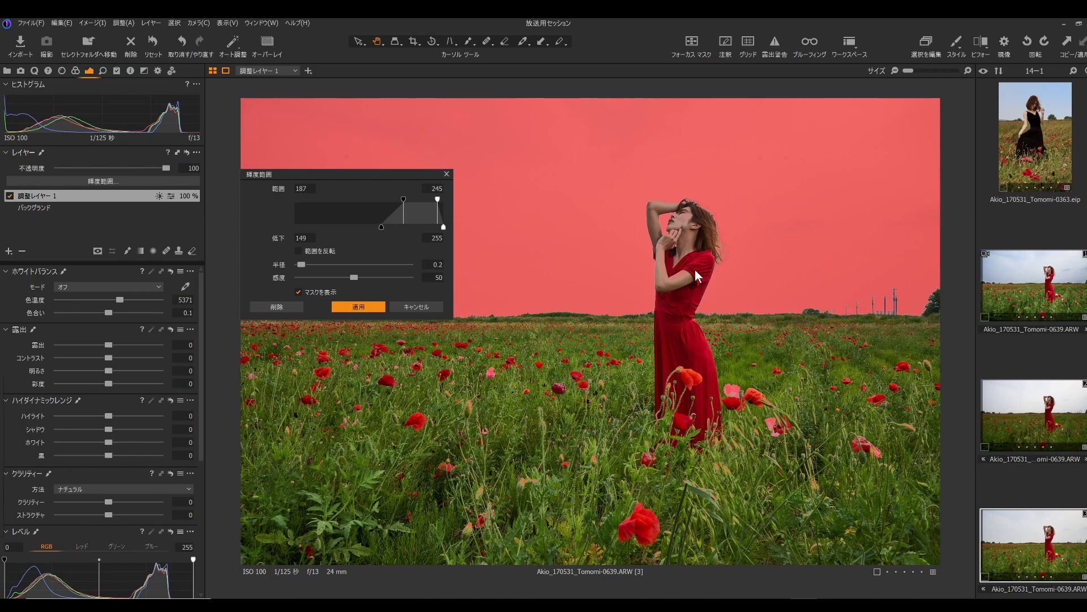
{"action": "left_click", "coordinate": [360, 306]}
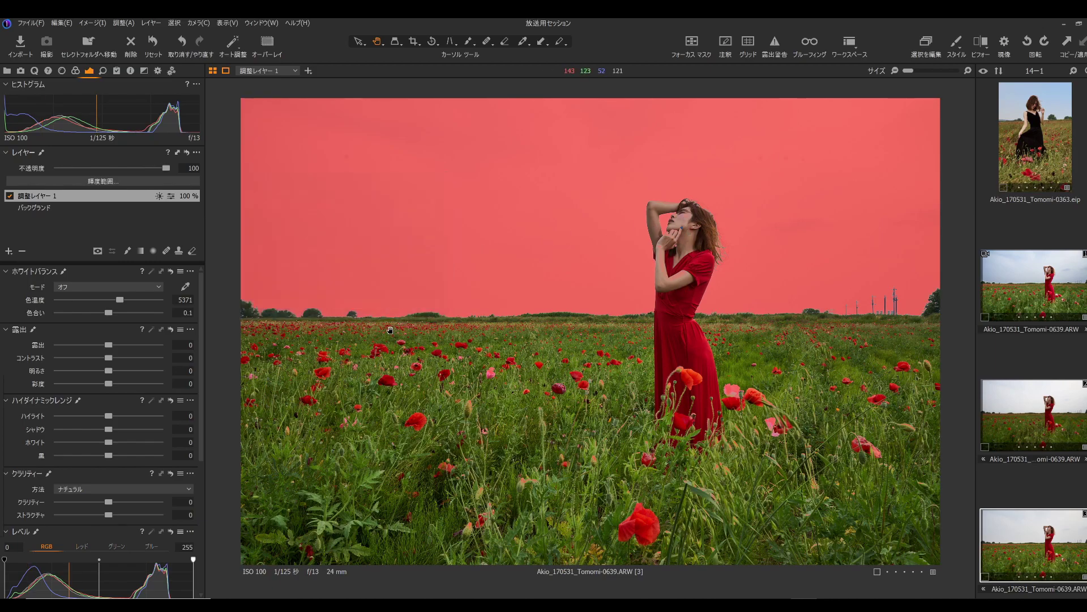
Erase the sky mask where it spills onto the woman's forearm below her chin.
{"action": "left_click", "coordinate": [673, 256]}
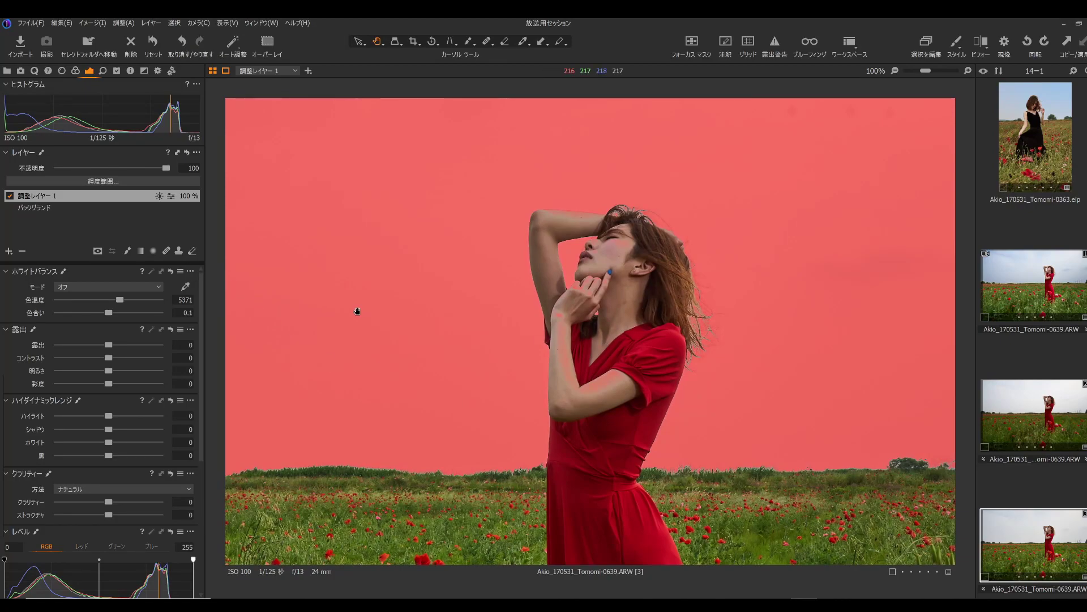
{"action": "key", "text": "e"}
{"action": "left_click_drag", "start_coordinate": [558, 315], "coordinate": [563, 345]}
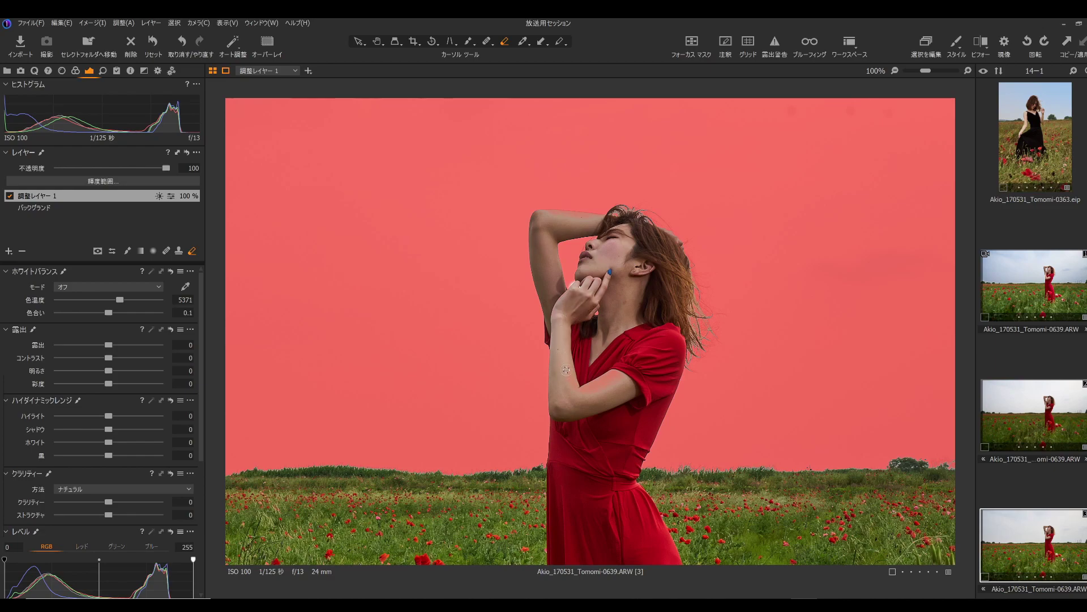
{"action": "scroll", "coordinate": [568, 367], "scroll_direction": "up", "scroll_amount": 1}
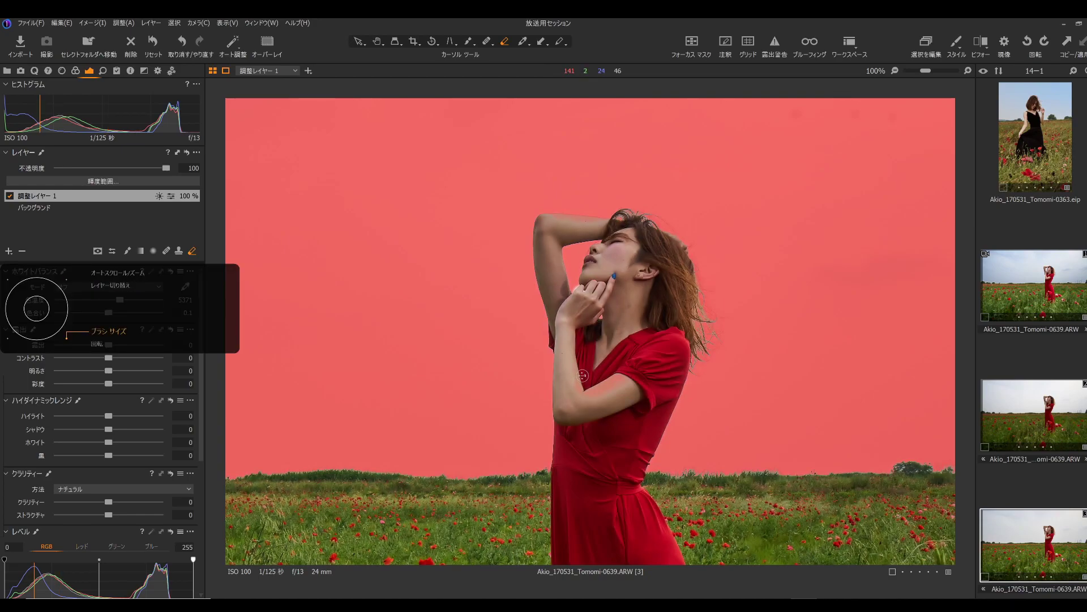
Enlarge the eraser brush and erase the sky mask from the pink poppies beside the dress.
{"action": "key", "text": "bracketright"}
{"action": "key", "text": "bracketright"}
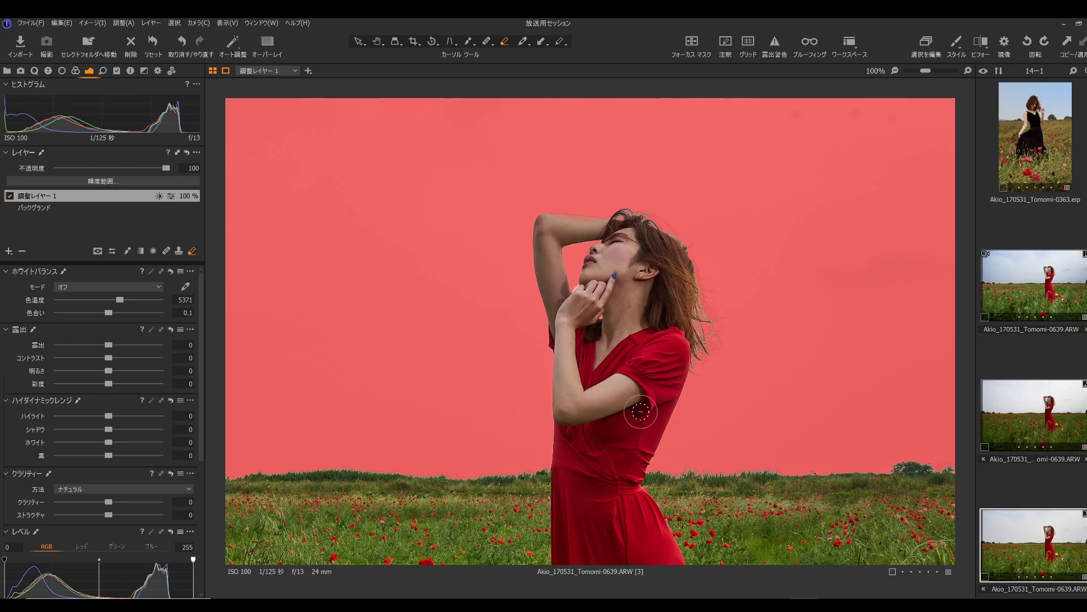
{"action": "scroll", "coordinate": [619, 518], "scroll_direction": "up", "scroll_amount": 3}
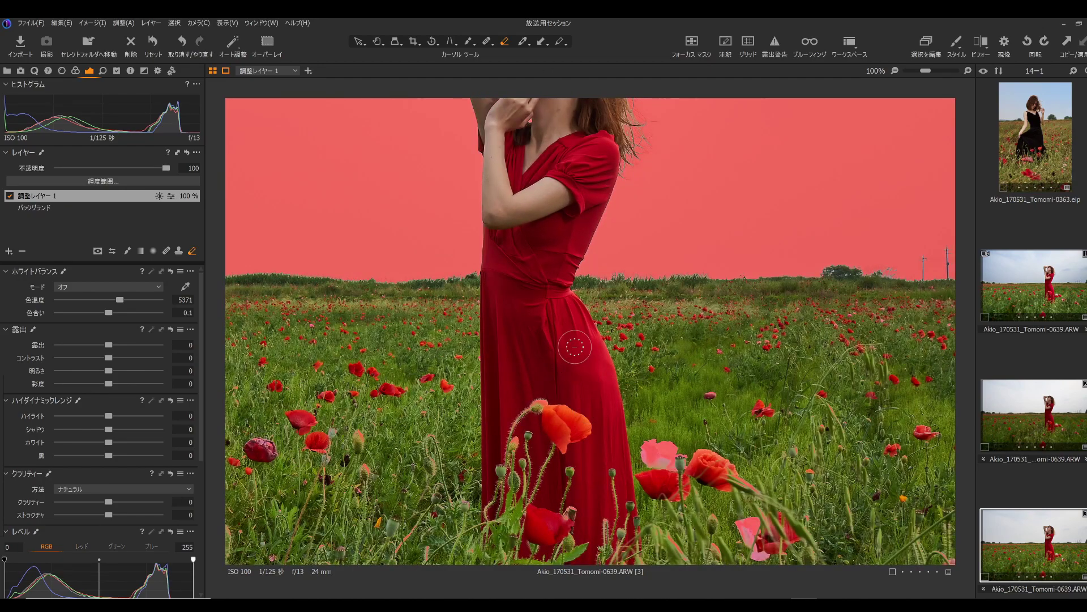
{"action": "left_click", "coordinate": [655, 451]}
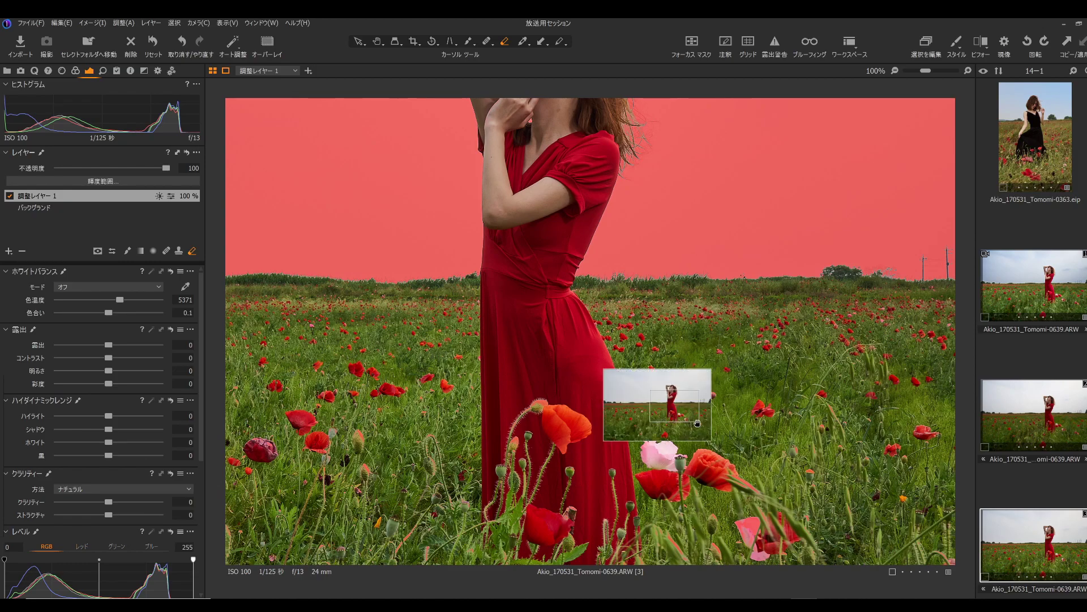
{"action": "scroll", "coordinate": [738, 320], "scroll_direction": "down", "scroll_amount": 2}
{"action": "key", "text": "ctrl+minus"}
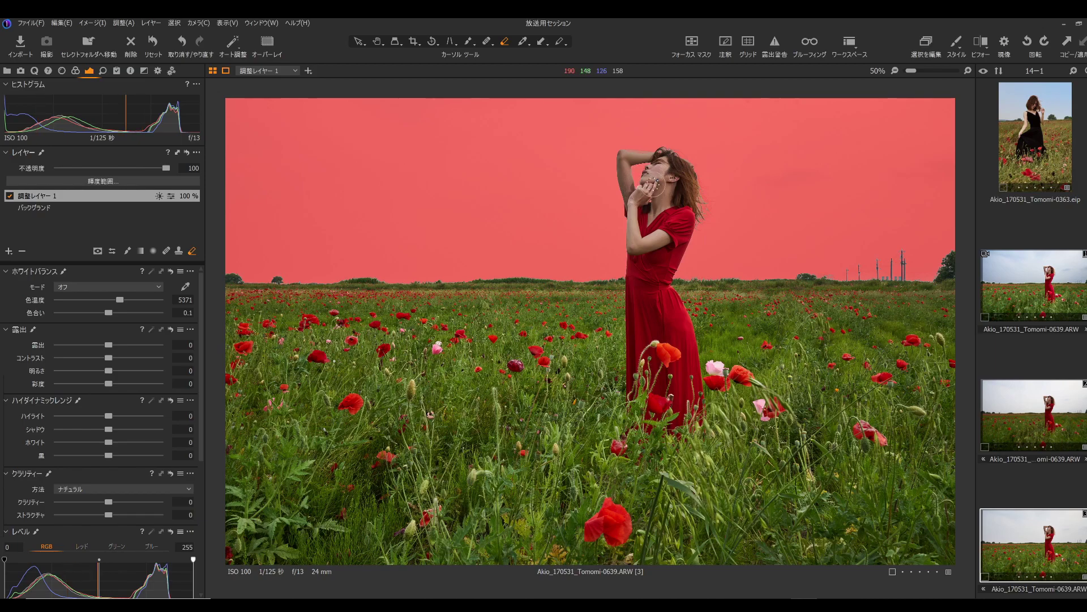
{"action": "scroll", "coordinate": [615, 220], "scroll_direction": "up", "scroll_amount": 5}
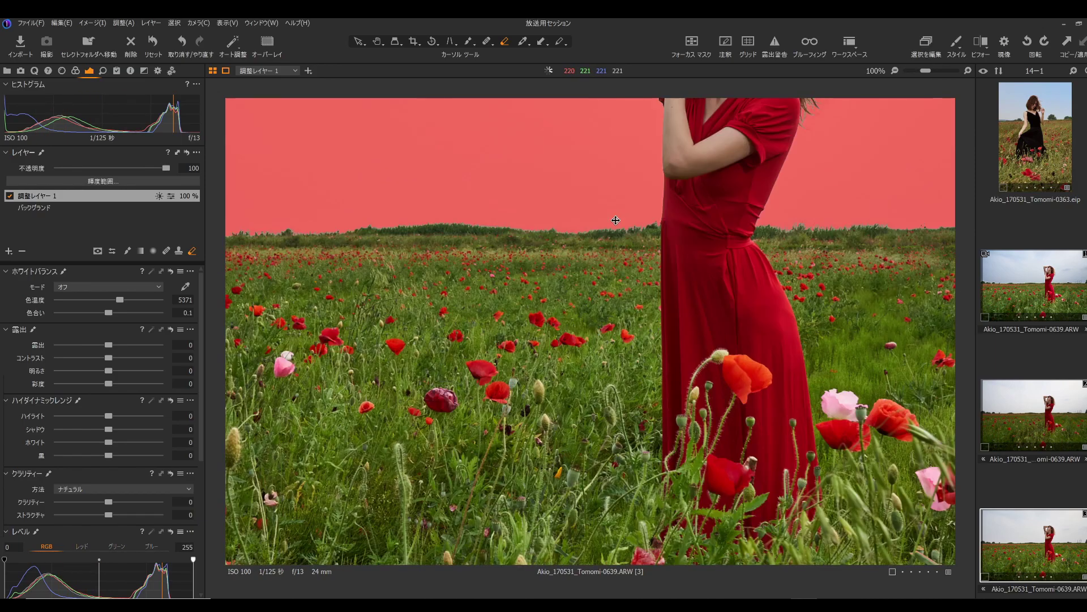
Erase the sky mask from the woman's jaw and neck below her ear.
{"action": "scroll", "coordinate": [673, 304], "scroll_direction": "up", "scroll_amount": 10}
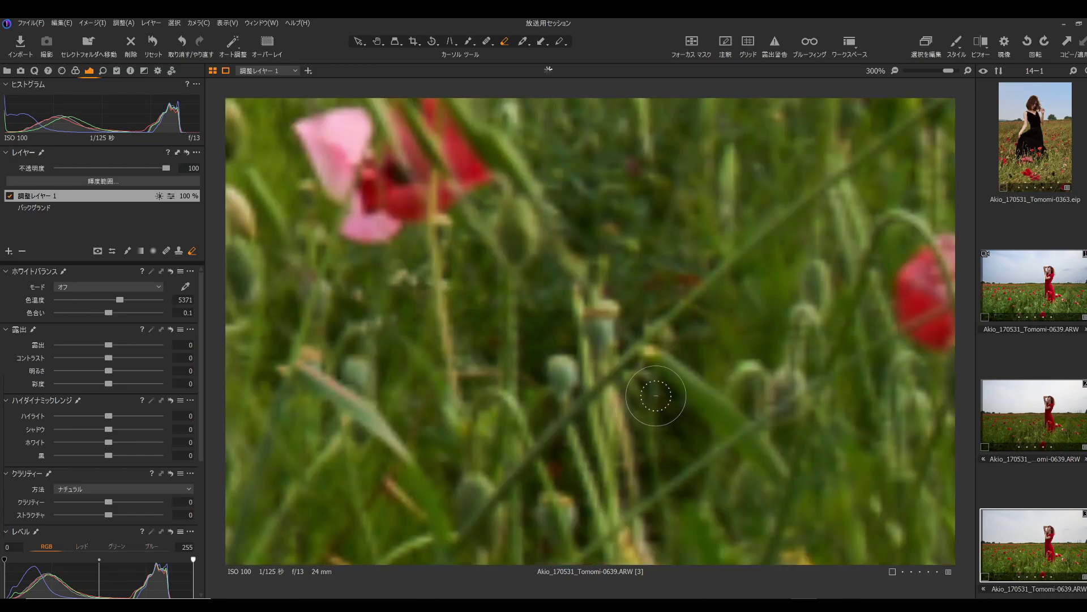
{"action": "mouse_move", "coordinate": [656, 396]}
{"action": "left_mouse_down"}
{"action": "mouse_move", "coordinate": [677, 338]}
{"action": "mouse_move", "coordinate": [684, 351]}
{"action": "mouse_move", "coordinate": [678, 325]}
{"action": "left_mouse_up"}
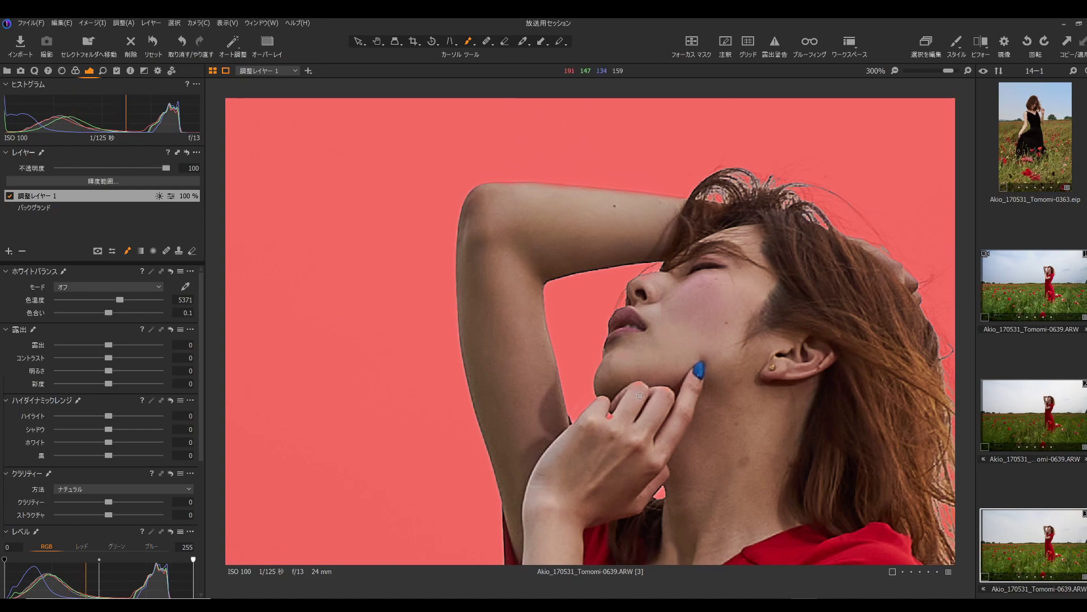
{"action": "key", "text": "e"}
{"action": "left_click", "coordinate": [724, 383]}
{"action": "left_click_drag", "start_coordinate": [740, 398], "coordinate": [779, 398]}
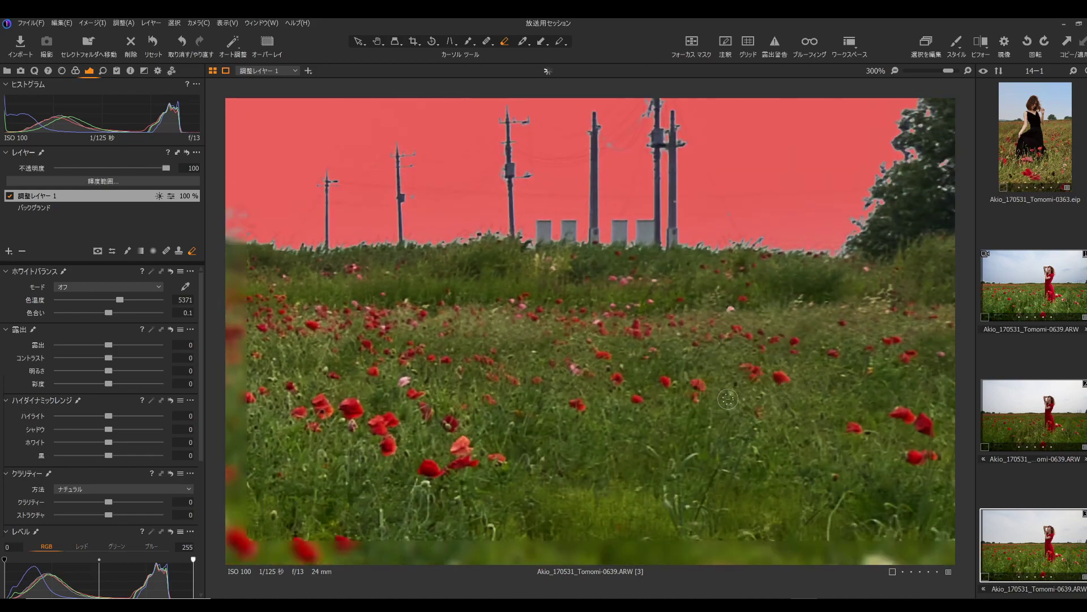
Darken the masked sky by setting exposure to -0.4 and highlights to -12 on 調整レイヤー 1.
{"action": "key", "text": "ctrl+minus"}
{"action": "key", "text": "ctrl+0"}
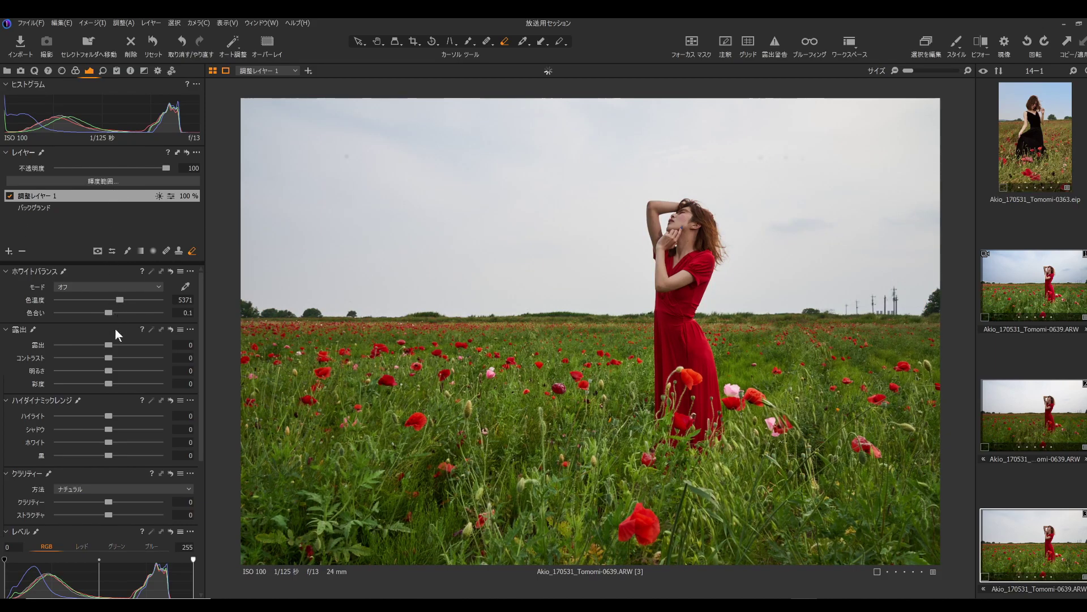
{"action": "left_click_drag", "start_coordinate": [108, 347], "coordinate": [102, 346]}
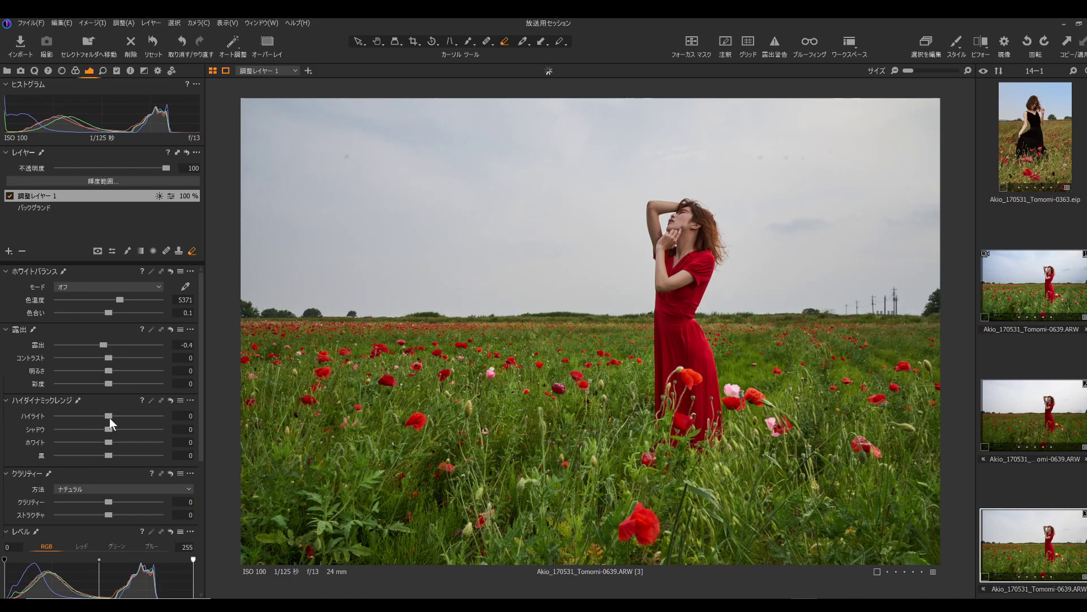
{"action": "left_click_drag", "start_coordinate": [102, 415], "coordinate": [103, 415]}
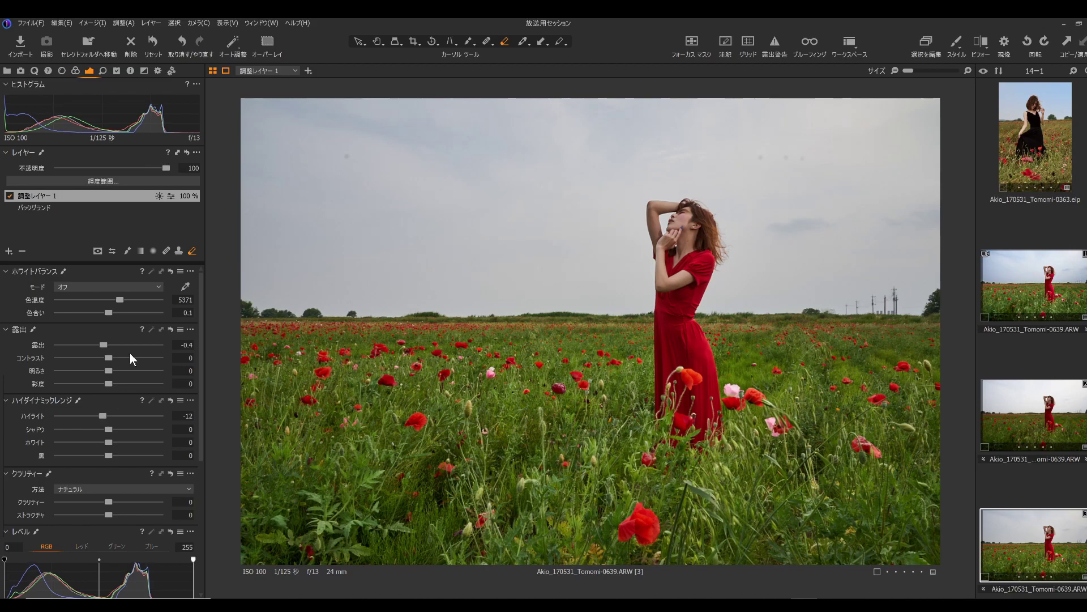
Make the masked sky bluer with a white balance temperature of 4757 and a tint of 1.7.
{"action": "left_click_drag", "start_coordinate": [118, 301], "coordinate": [110, 314]}
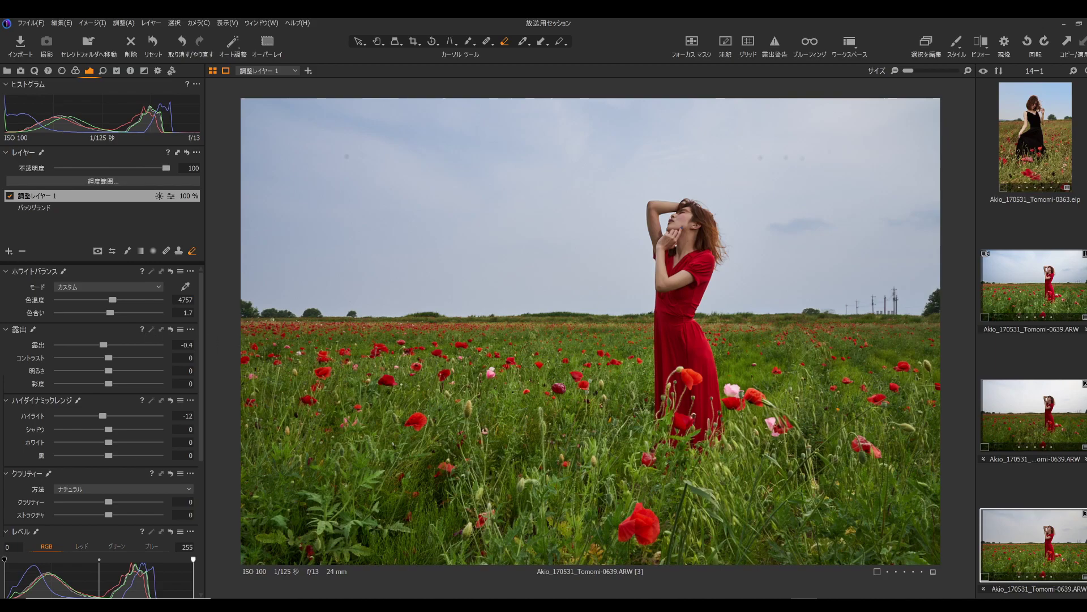
{"action": "left_click", "coordinate": [674, 235]}
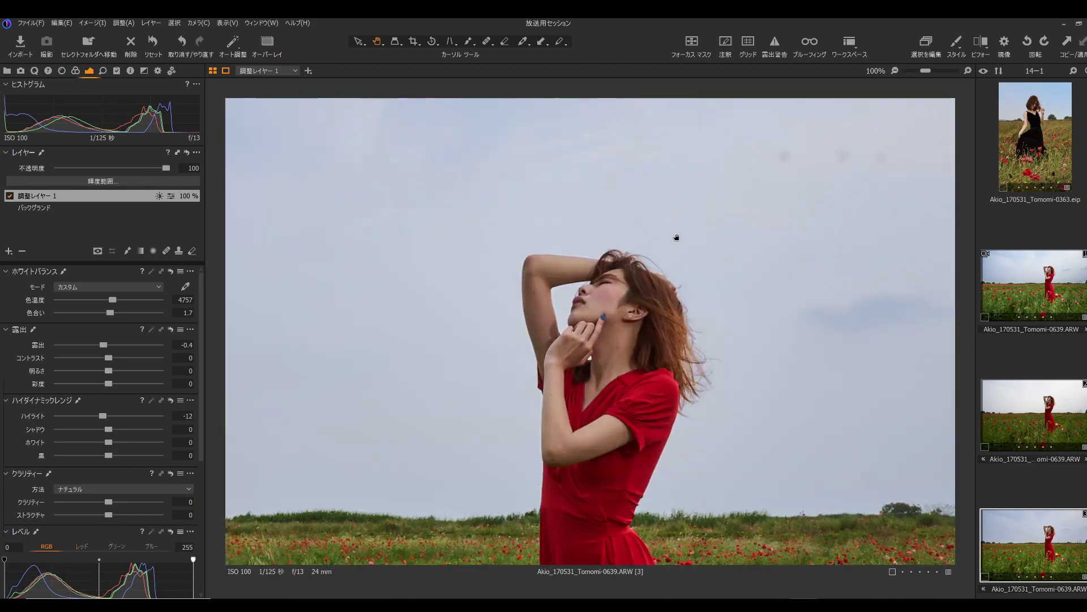
{"action": "left_click", "coordinate": [617, 330]}
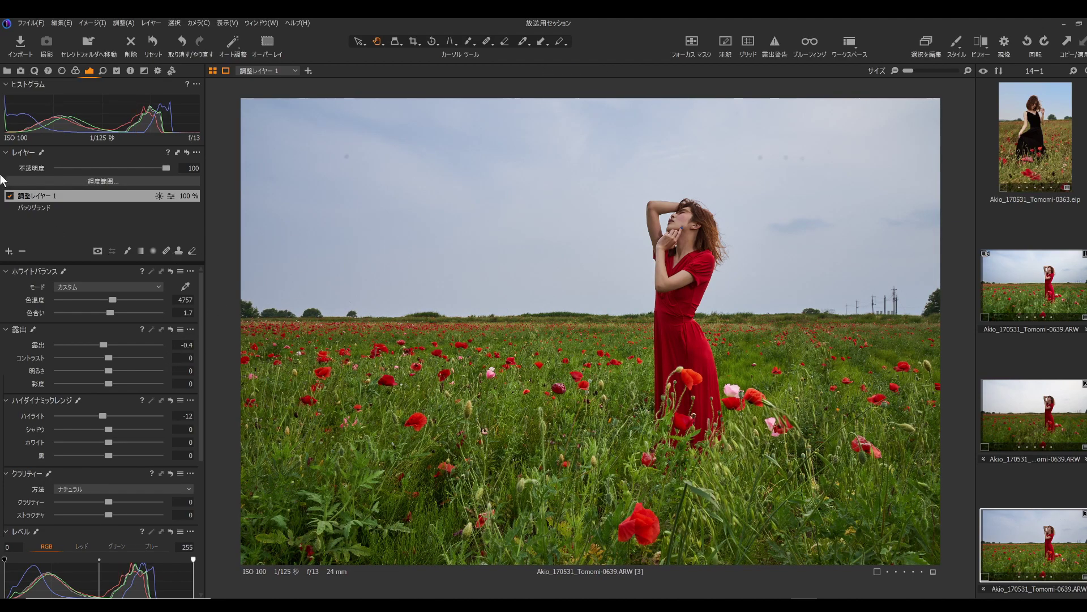
Compare the image with 調整レイヤー 1 disabled and enabled, and inspect the mask edges along the horizon and the dress.
{"action": "left_click", "coordinate": [9, 196]}
{"action": "left_click", "coordinate": [9, 196]}
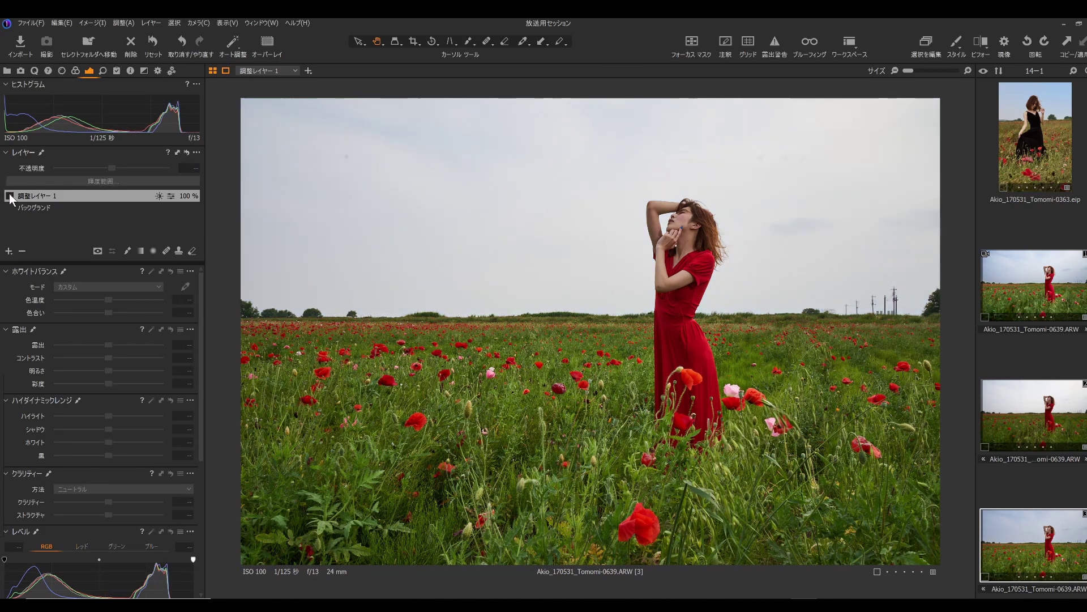
{"action": "left_click", "coordinate": [9, 196]}
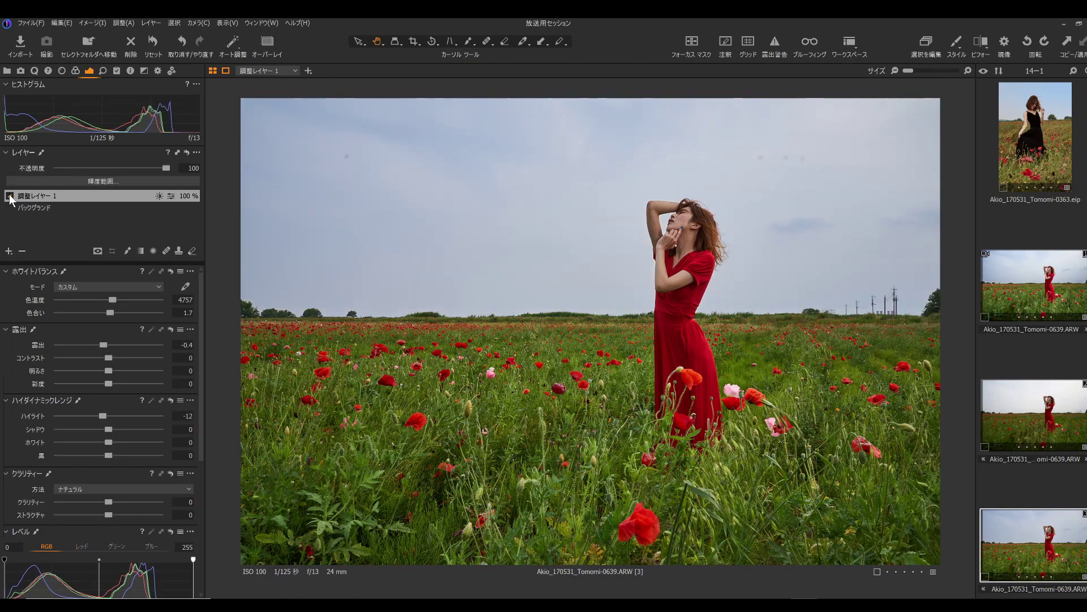
{"action": "left_click", "coordinate": [9, 196]}
{"action": "left_click", "coordinate": [9, 196]}
{"action": "scroll", "coordinate": [578, 189], "scroll_direction": "up", "scroll_amount": 8}
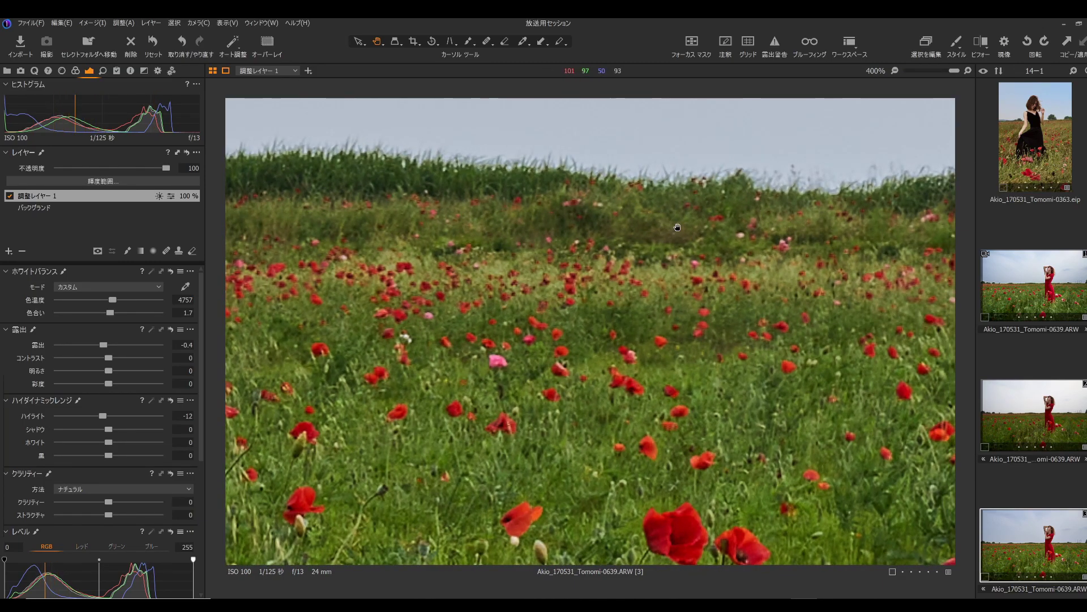
{"action": "scroll", "coordinate": [766, 83], "scroll_direction": "down", "scroll_amount": 2}
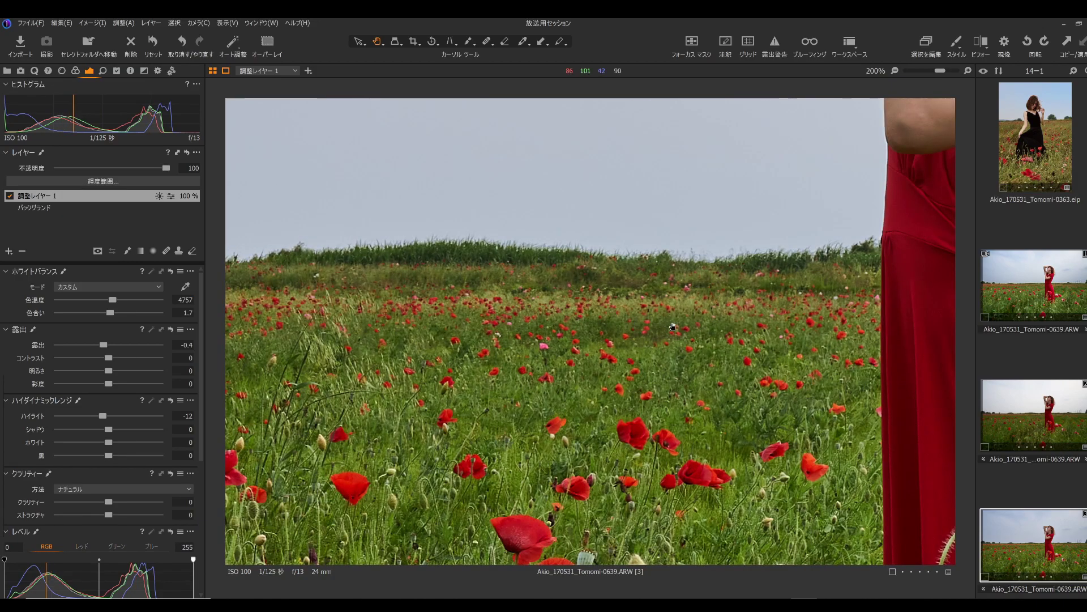
{"action": "scroll", "coordinate": [702, 328], "scroll_direction": "right", "scroll_amount": 5}
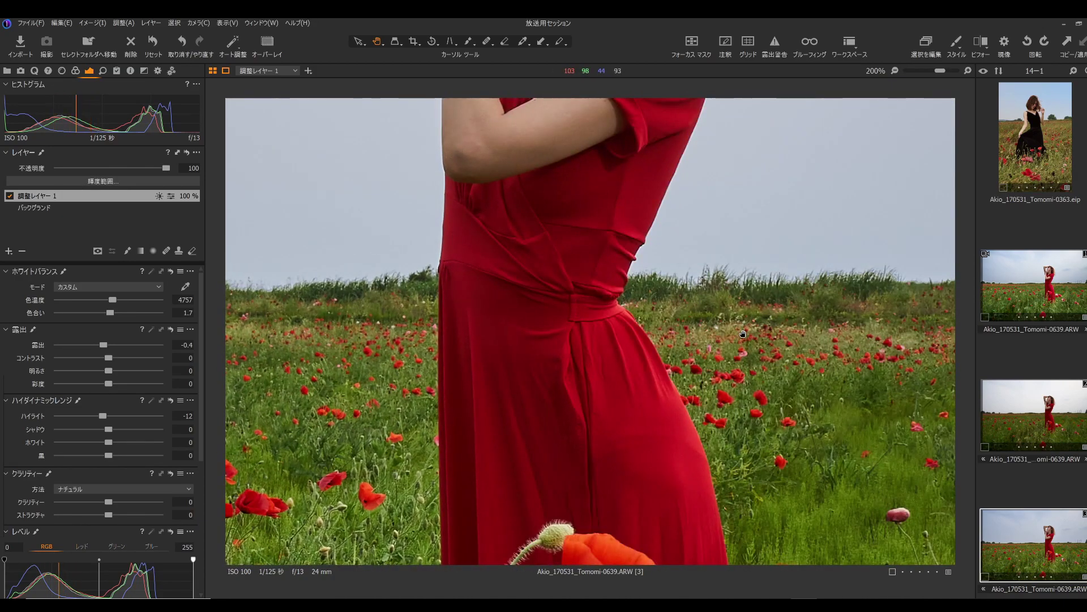
{"action": "scroll", "coordinate": [742, 333], "scroll_direction": "down", "scroll_amount": 1}
{"action": "scroll", "coordinate": [736, 351], "scroll_direction": "down", "scroll_amount": 1}
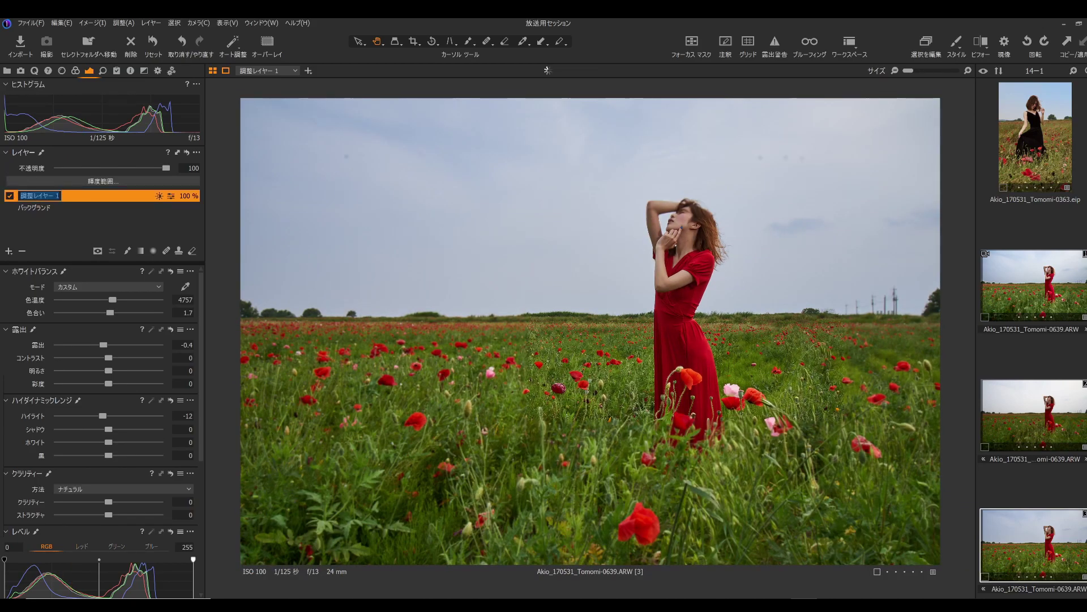
Rename 調整レイヤー 1 to sky.
{"action": "type", "text": "sky"}
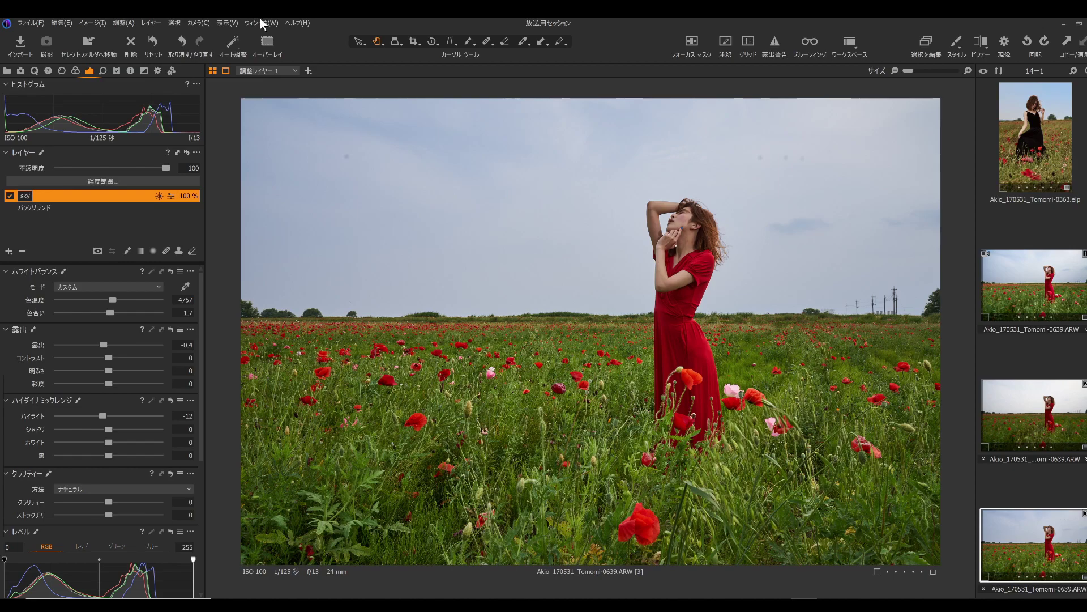
{"action": "key", "text": "Return"}
{"action": "double_click", "coordinate": [73, 198]}
{"action": "key", "text": "Return"}
Add an empty adjustment layer above sky and try to copy the sky layer's mask to it.
{"action": "left_click", "coordinate": [9, 251]}
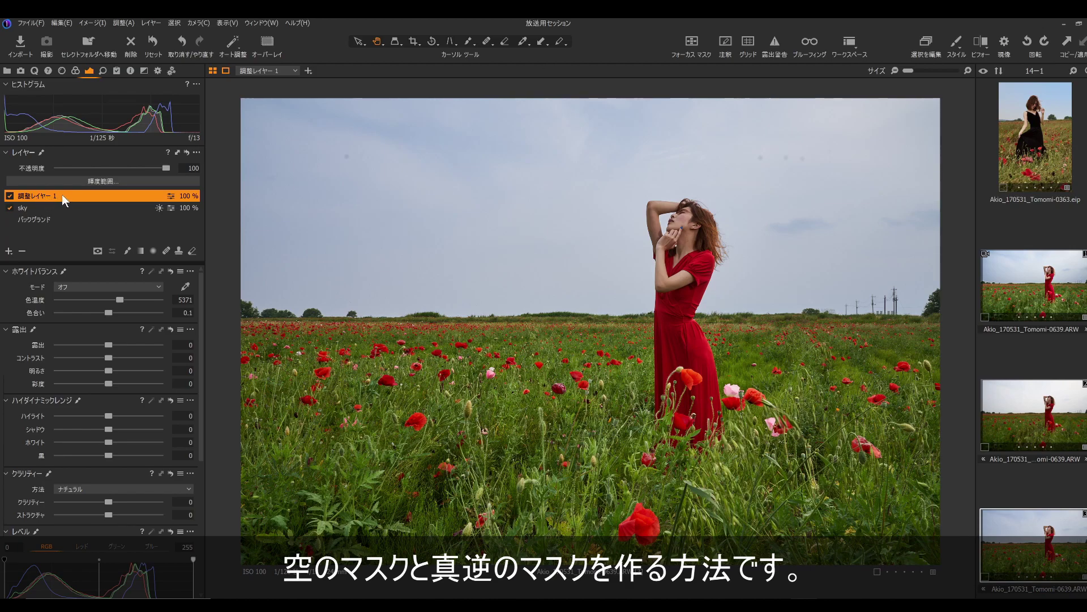
{"action": "left_click", "coordinate": [26, 208]}
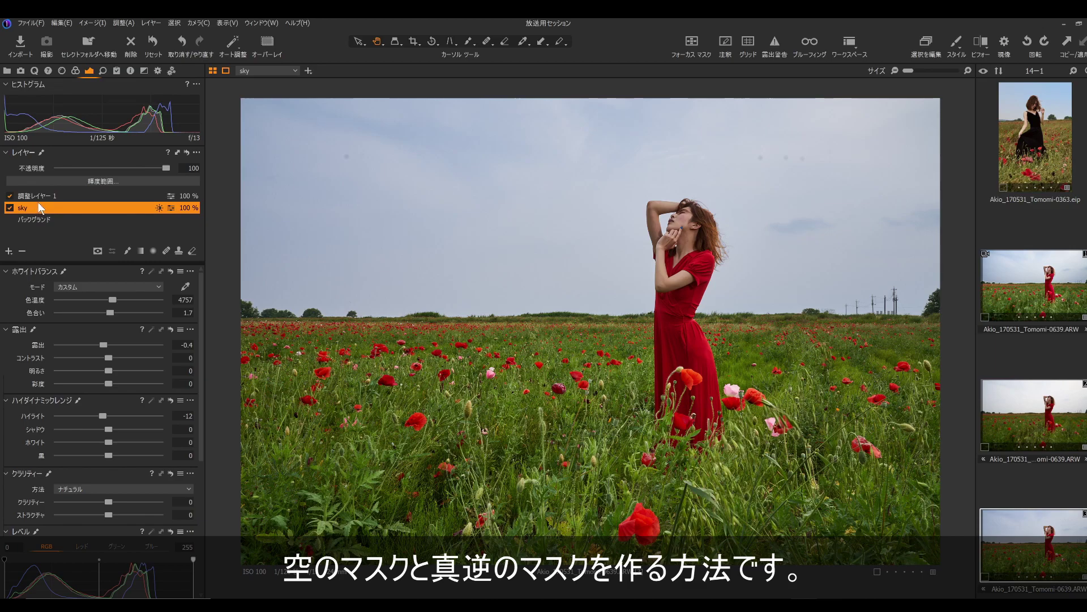
{"action": "left_click", "coordinate": [46, 195]}
{"action": "right_click", "coordinate": [46, 195]}
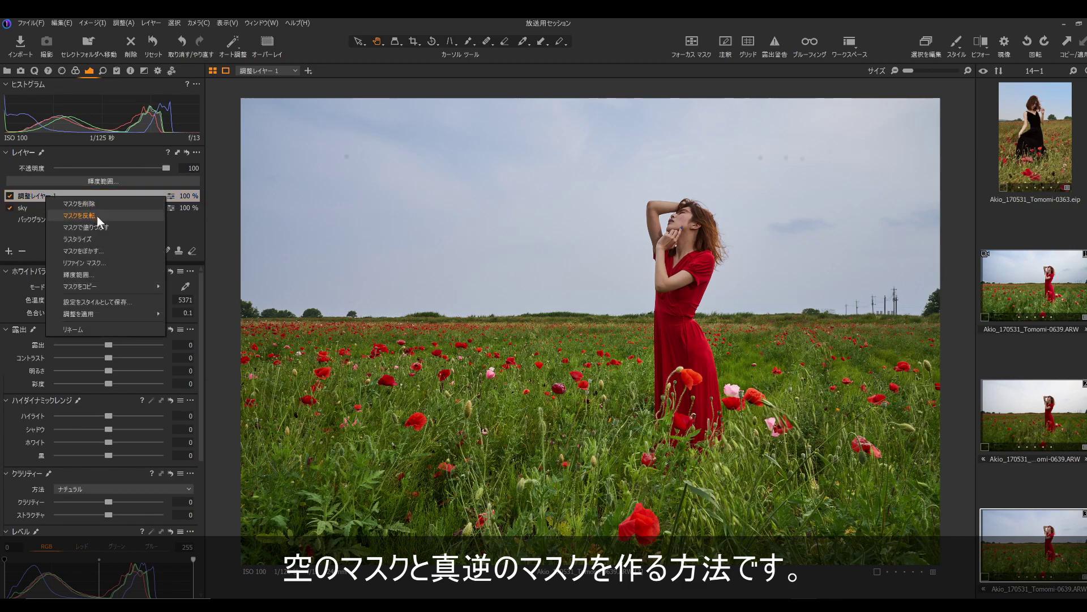
{"action": "mouse_move", "coordinate": [125, 287]}
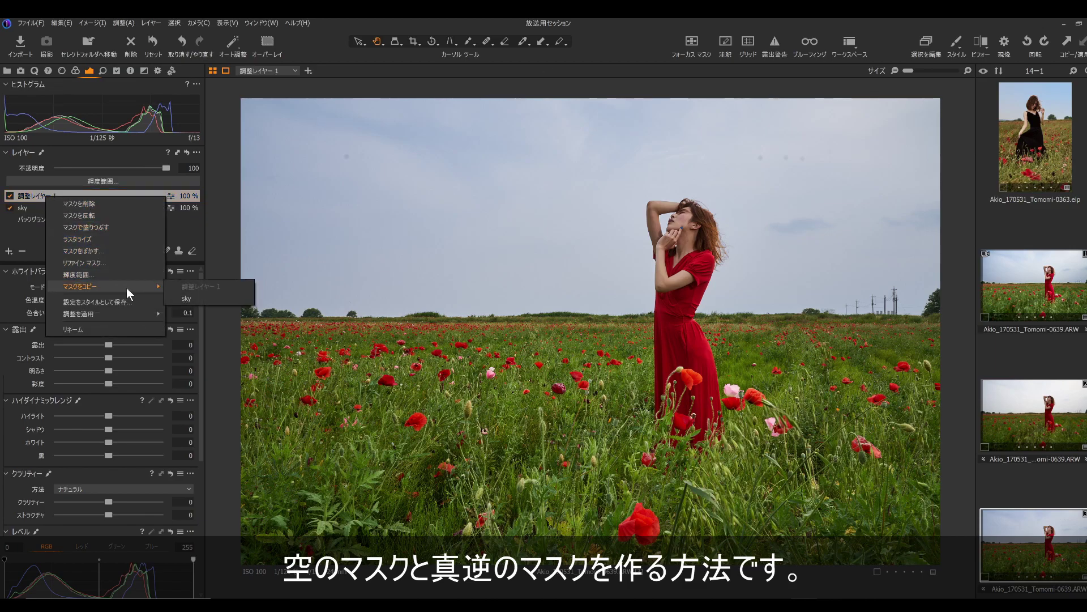
{"action": "left_click", "coordinate": [219, 302]}
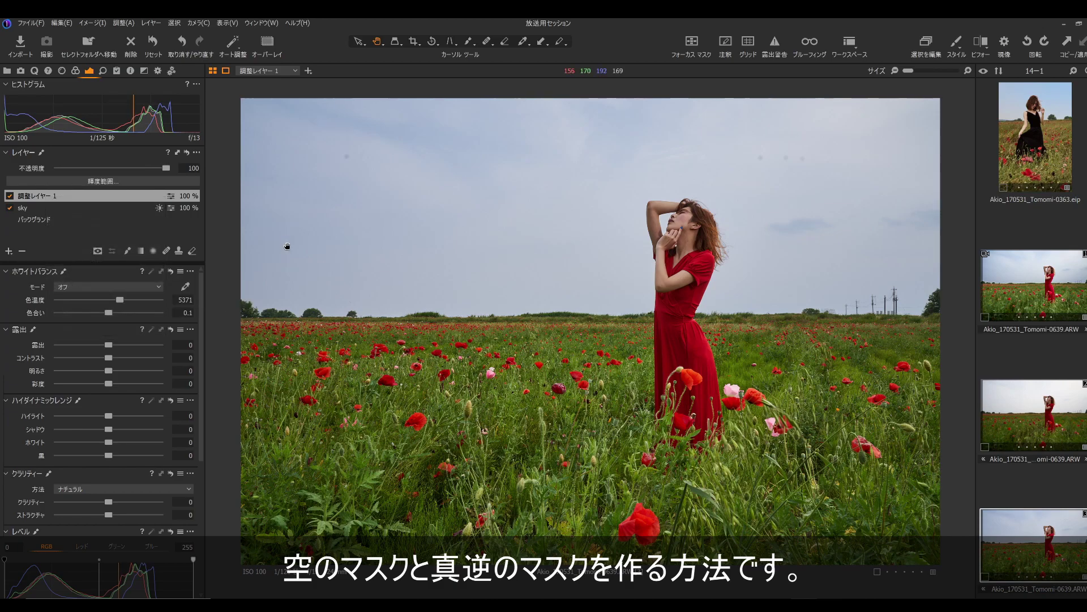
View the sky layer's mask and copy it to 調整レイヤー 1 without rasterizing it.
{"action": "left_click", "coordinate": [93, 208]}
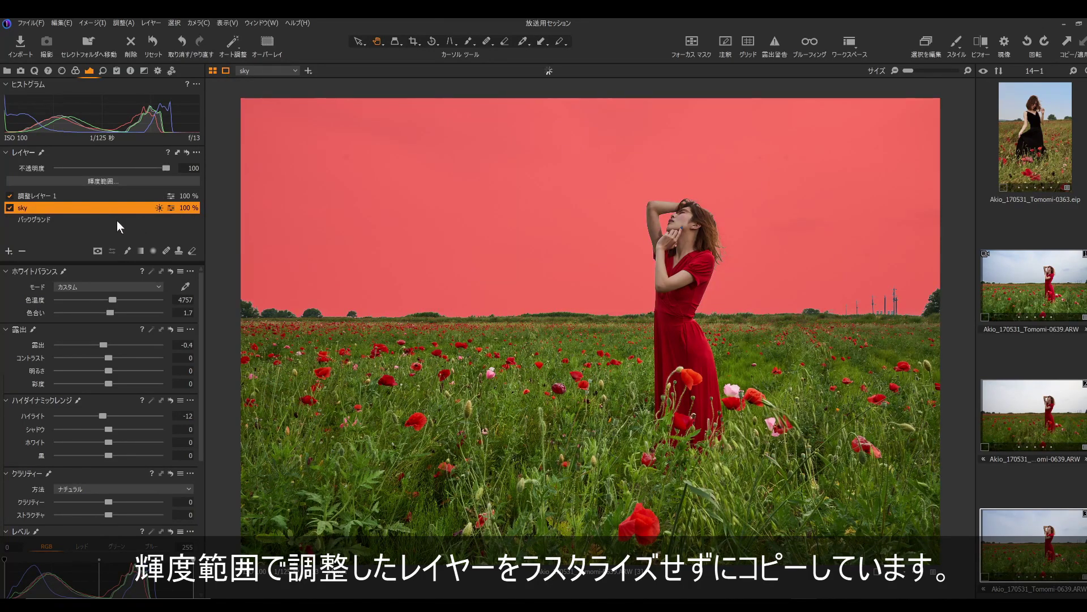
{"action": "left_click", "coordinate": [101, 196]}
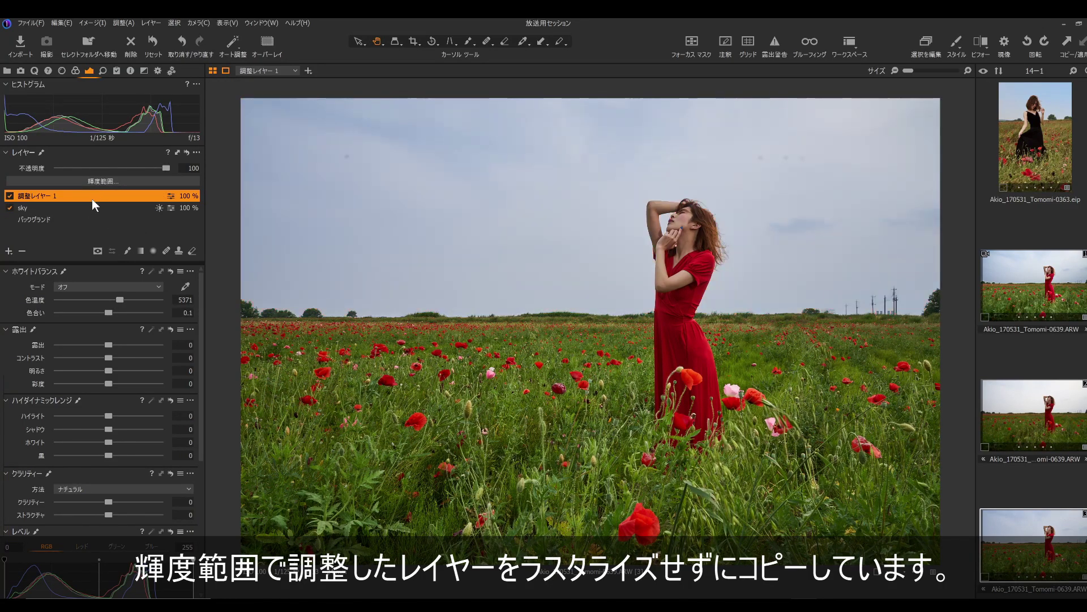
{"action": "right_click", "coordinate": [97, 199]}
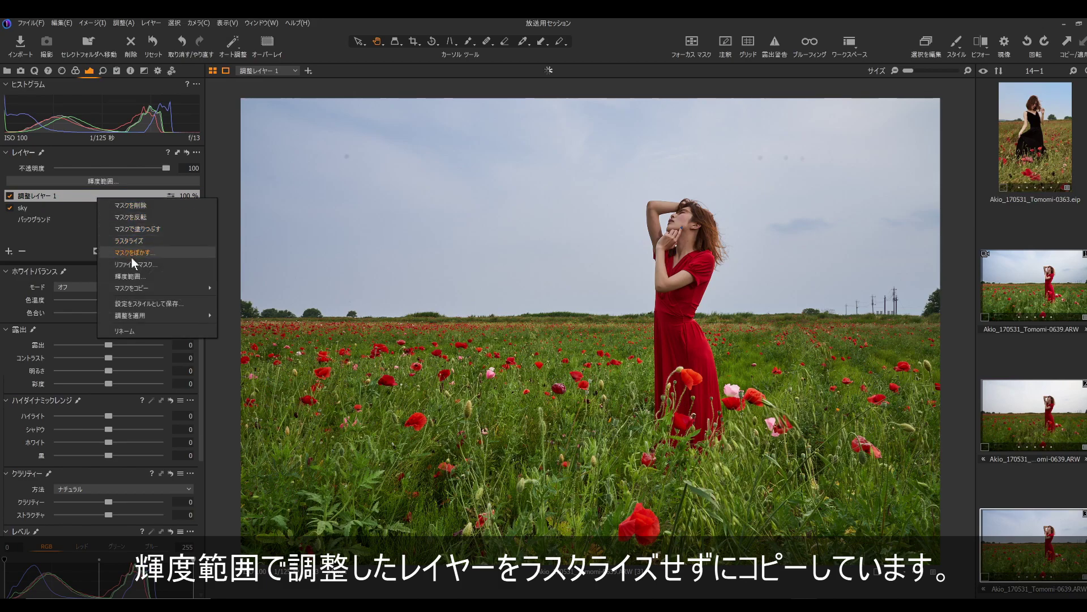
{"action": "mouse_move", "coordinate": [152, 288]}
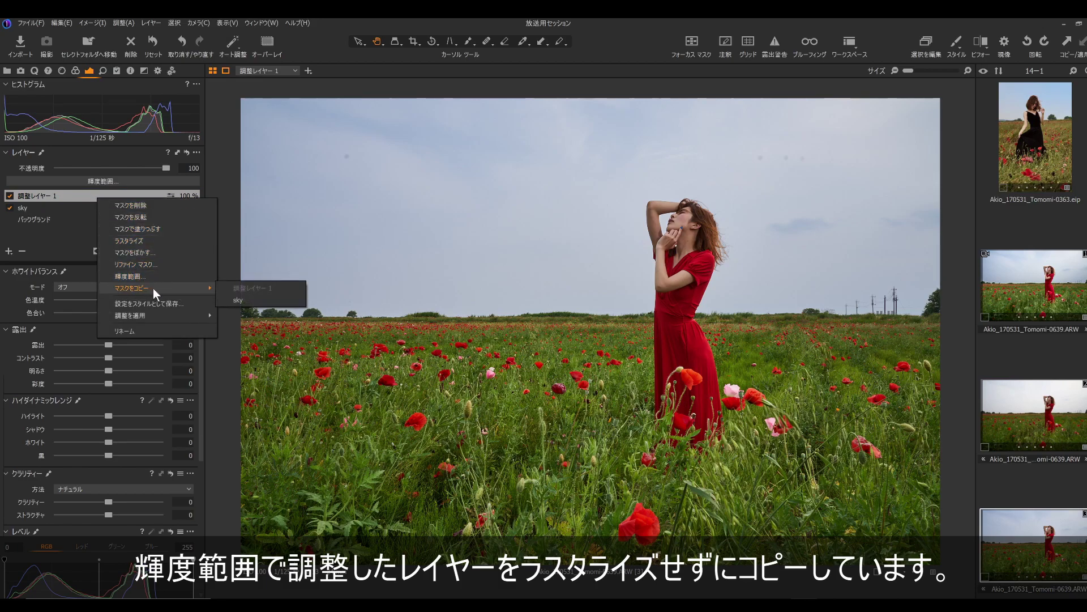
{"action": "left_click", "coordinate": [246, 301]}
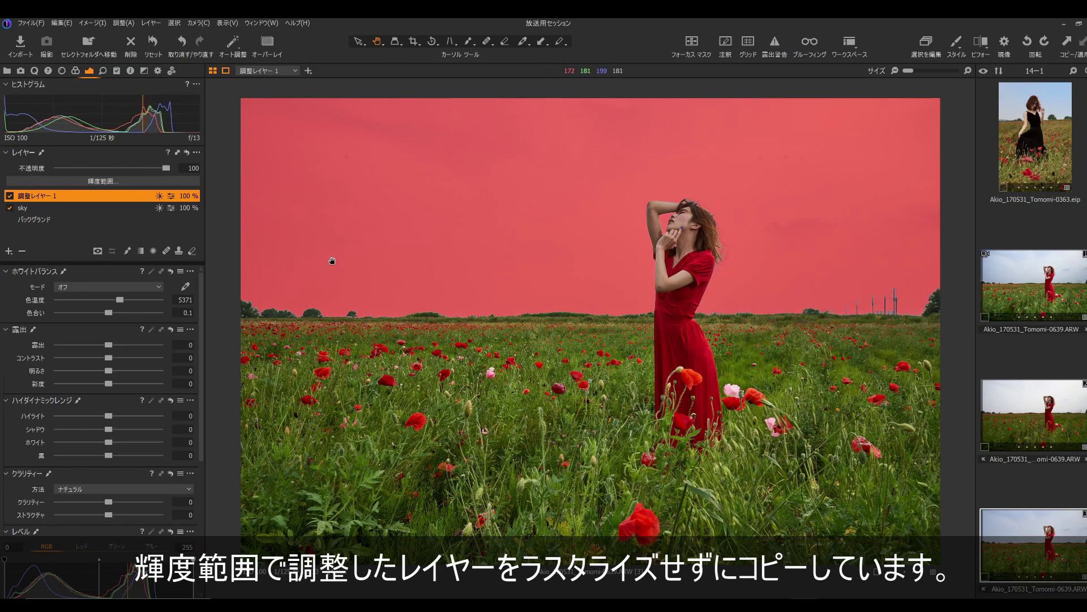
Try inverting the copied luma-range mask on 調整レイヤー 1, and delete that layer.
{"action": "right_click", "coordinate": [110, 197]}
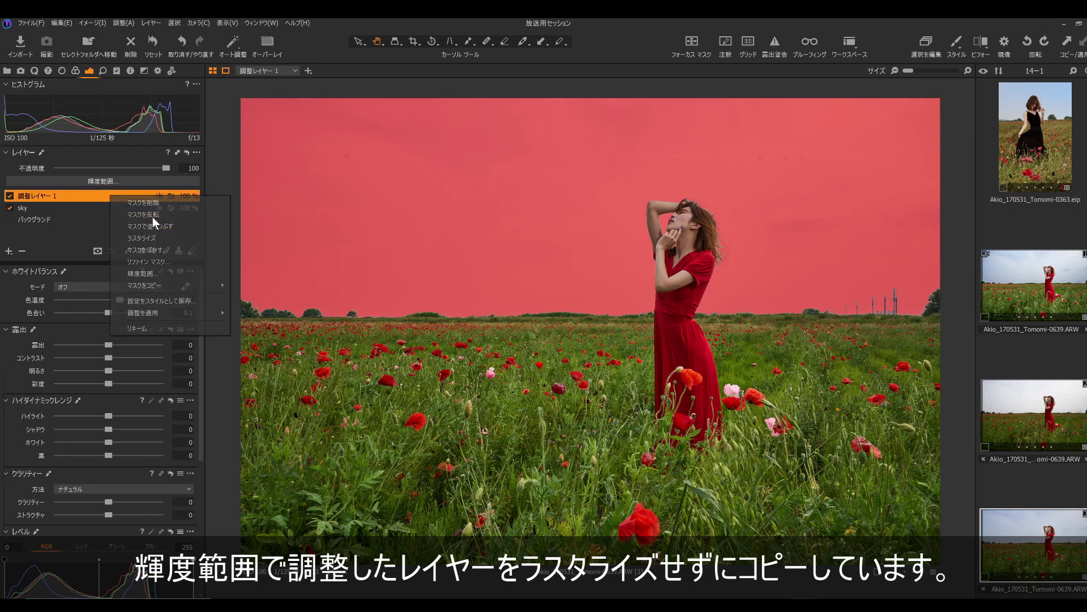
{"action": "left_click", "coordinate": [152, 215]}
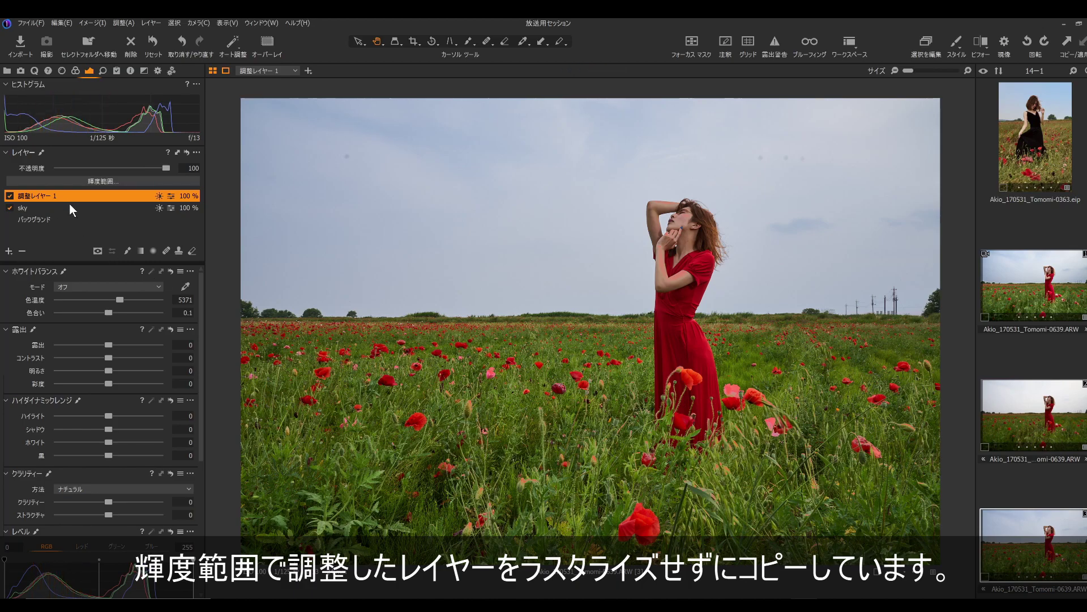
{"action": "left_click", "coordinate": [22, 251]}
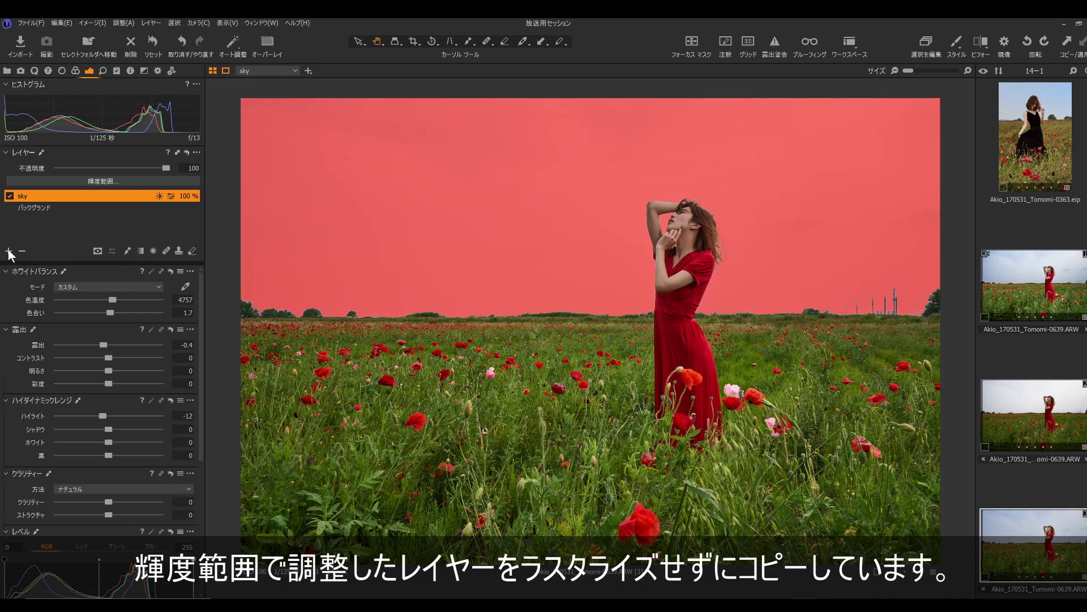
Add another empty adjustment layer above sky and rasterize the sky layer's luma-range mask.
{"action": "left_click", "coordinate": [9, 250]}
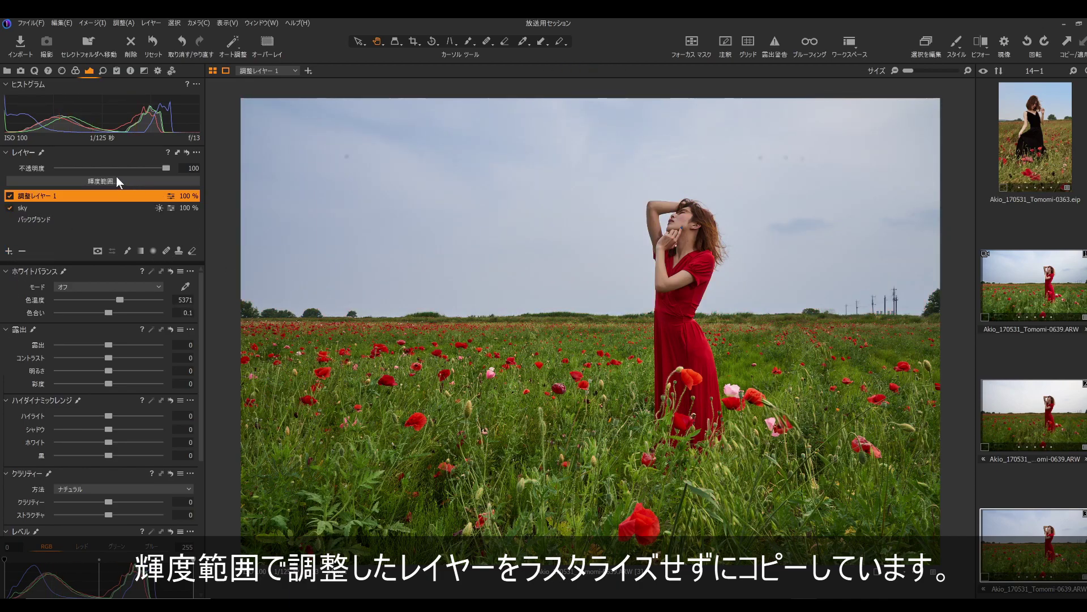
{"action": "left_click", "coordinate": [96, 208]}
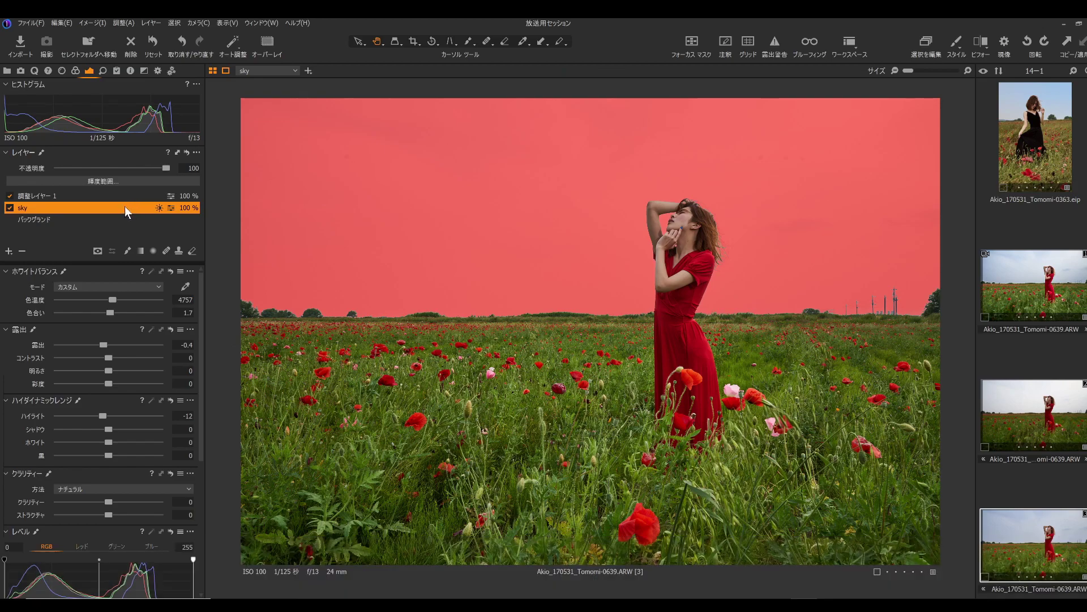
{"action": "right_click", "coordinate": [124, 208]}
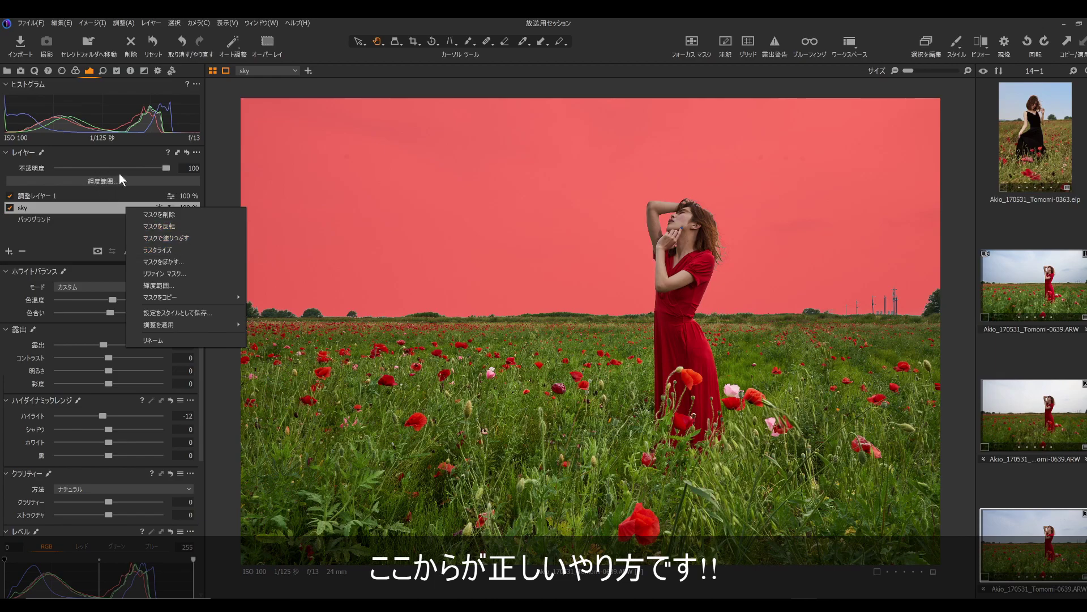
{"action": "left_click", "coordinate": [176, 249]}
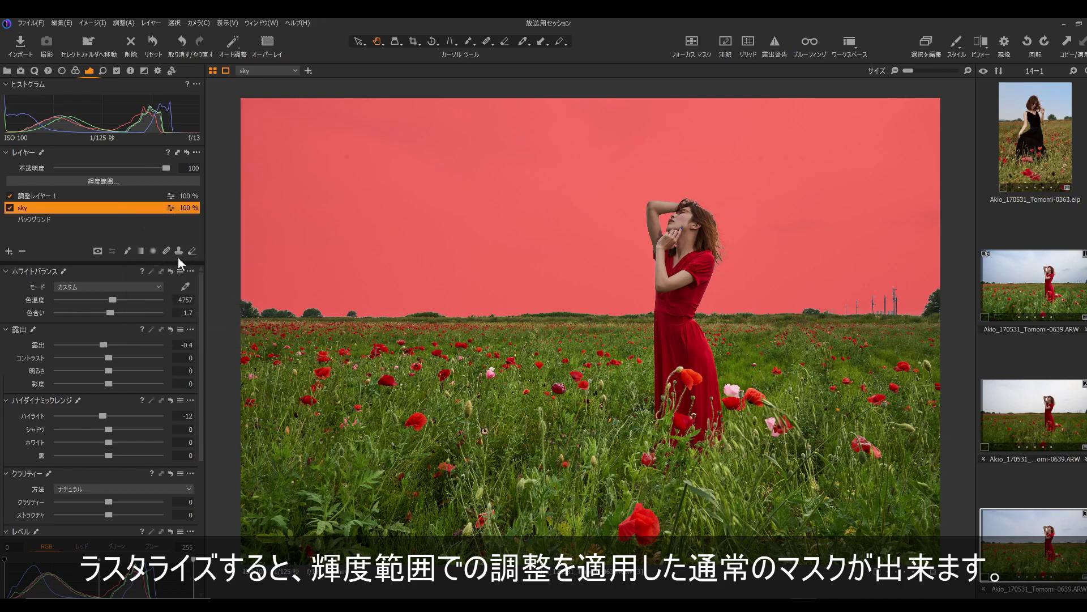
Copy the sky layer's rasterized mask to 調整レイヤー 1 and invert it to cover the woman and field.
{"action": "left_click", "coordinate": [91, 197]}
{"action": "right_click", "coordinate": [85, 200]}
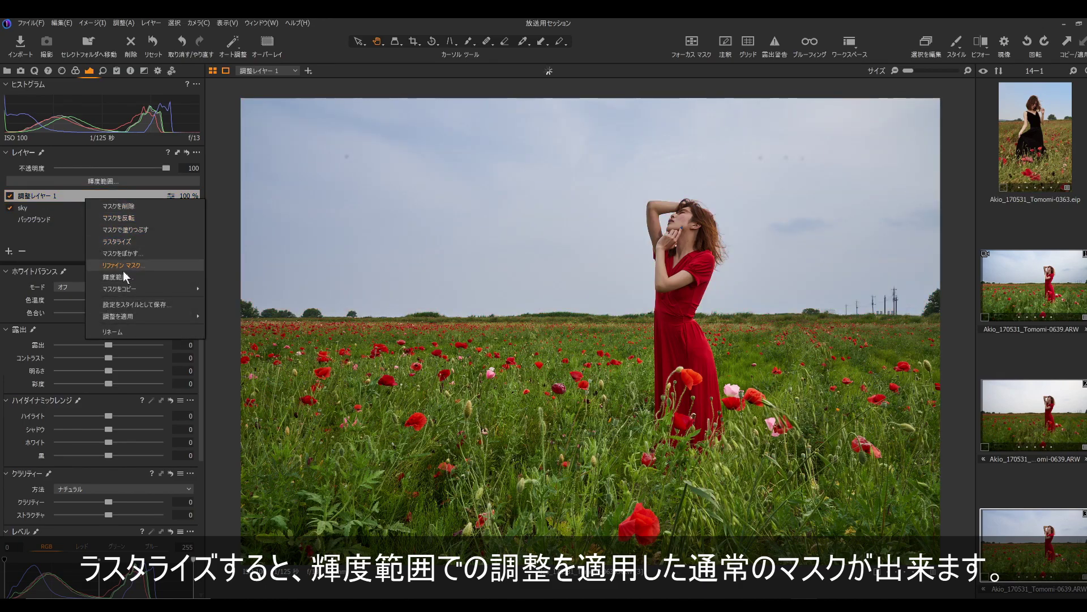
{"action": "mouse_move", "coordinate": [146, 290]}
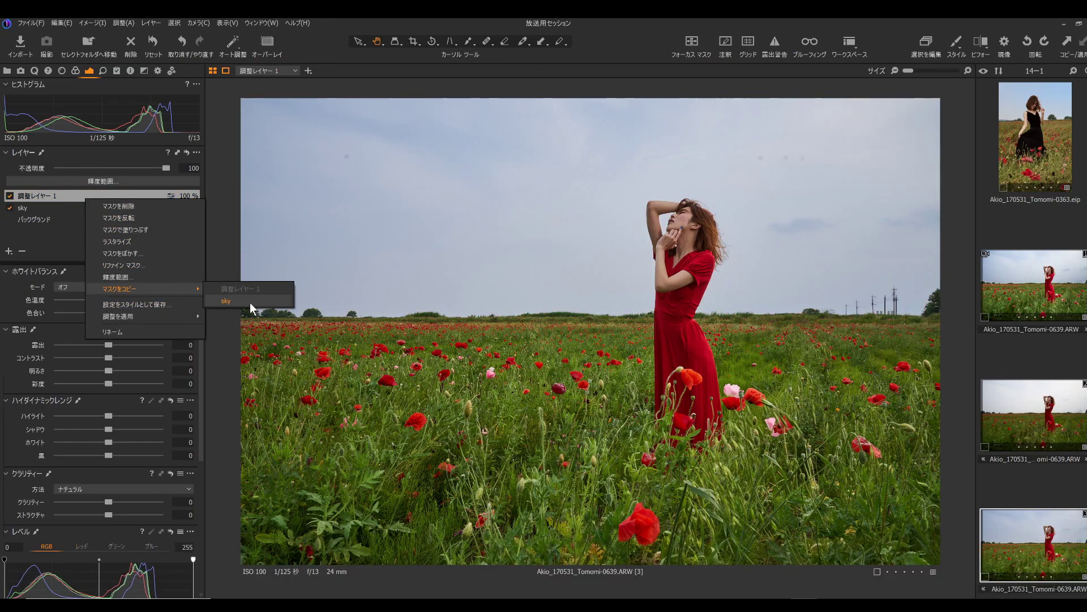
{"action": "left_click", "coordinate": [250, 301]}
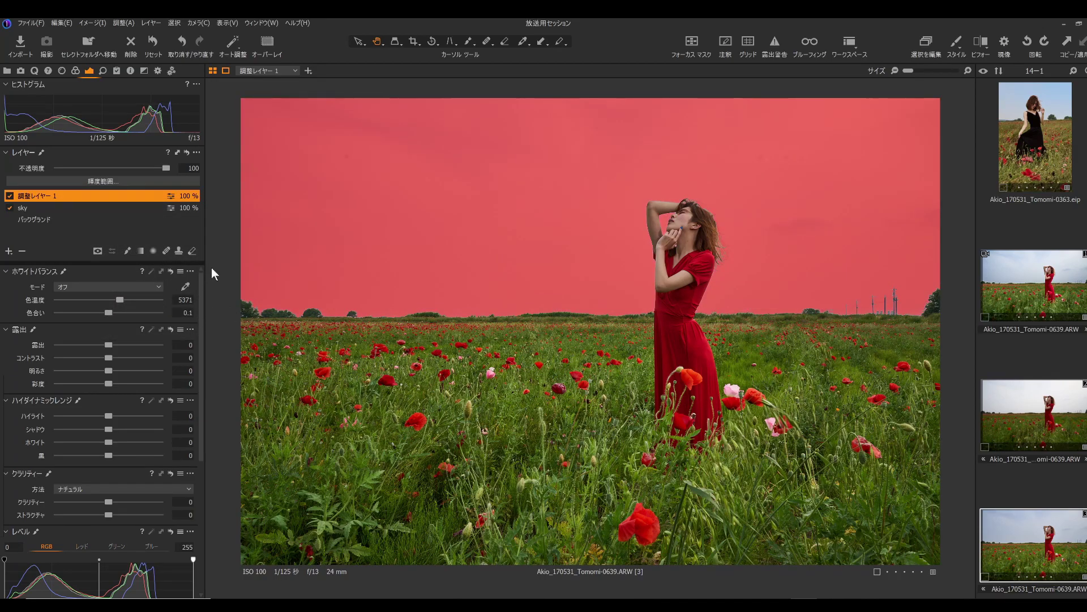
{"action": "right_click", "coordinate": [96, 194]}
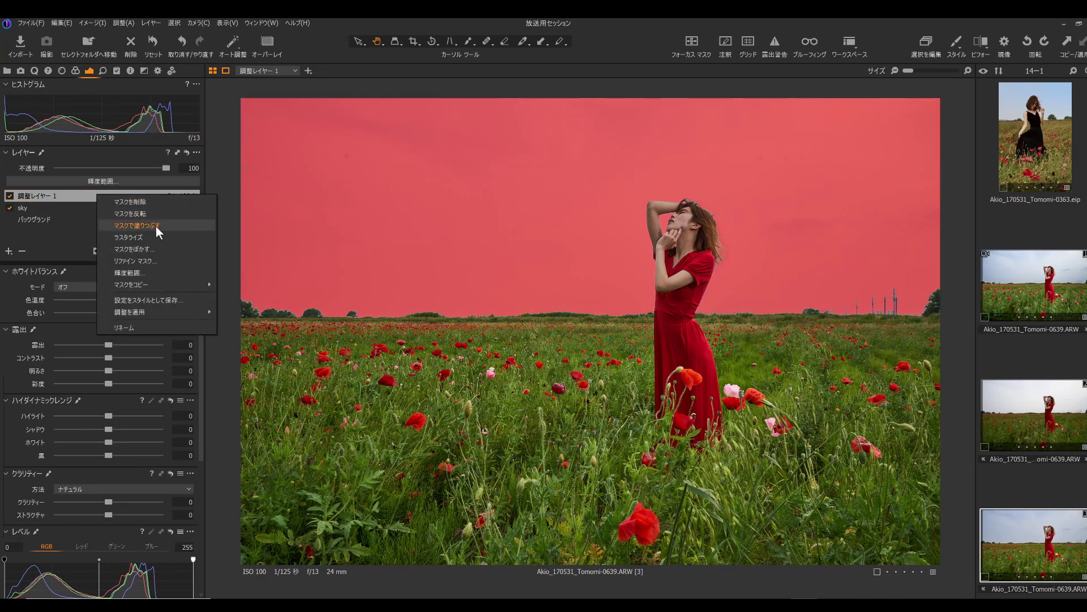
{"action": "left_click", "coordinate": [153, 213]}
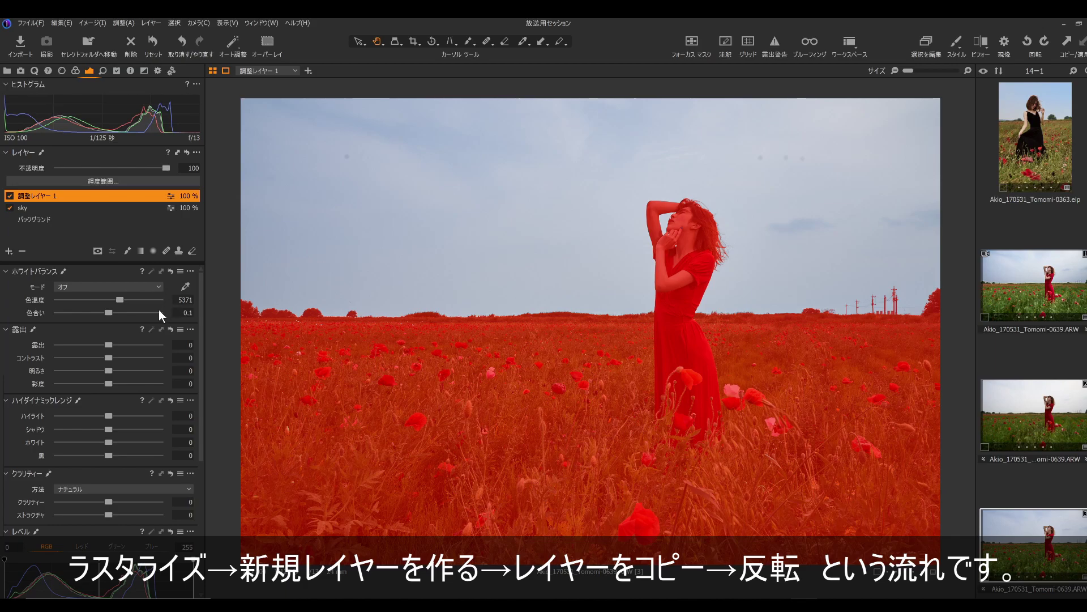
Set 調整レイヤー 1's exposure to 0.11, contrast to 3 and saturation to -14.
{"action": "left_click_drag", "start_coordinate": [108, 344], "coordinate": [110, 344]}
{"action": "left_click", "coordinate": [110, 356]}
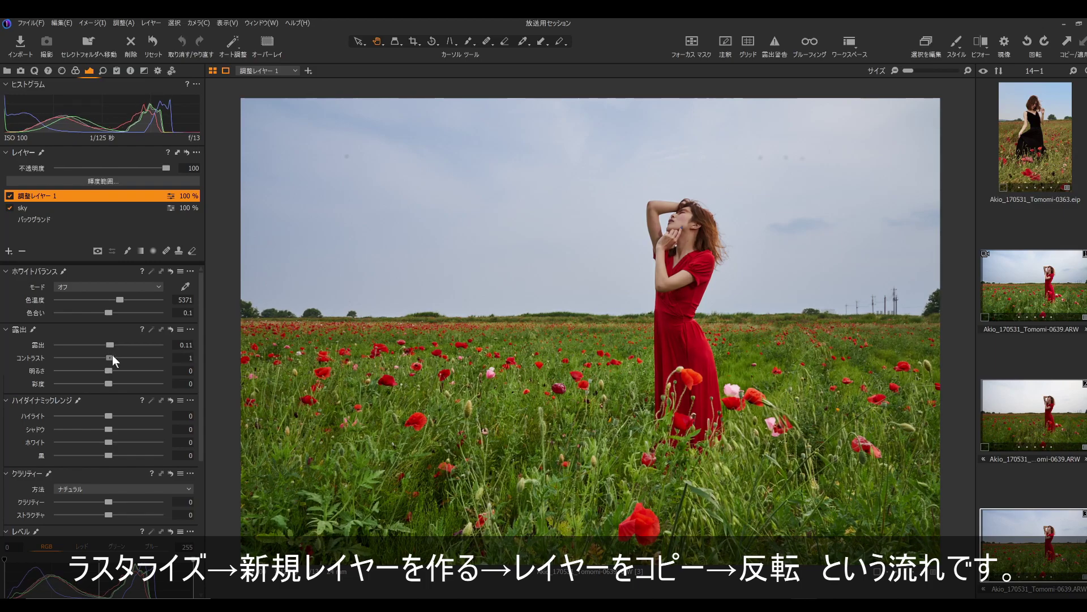
{"action": "mouse_move", "coordinate": [110, 383]}
{"action": "left_mouse_down"}
{"action": "mouse_move", "coordinate": [22, 378]}
{"action": "mouse_move", "coordinate": [101, 383]}
{"action": "left_mouse_up"}
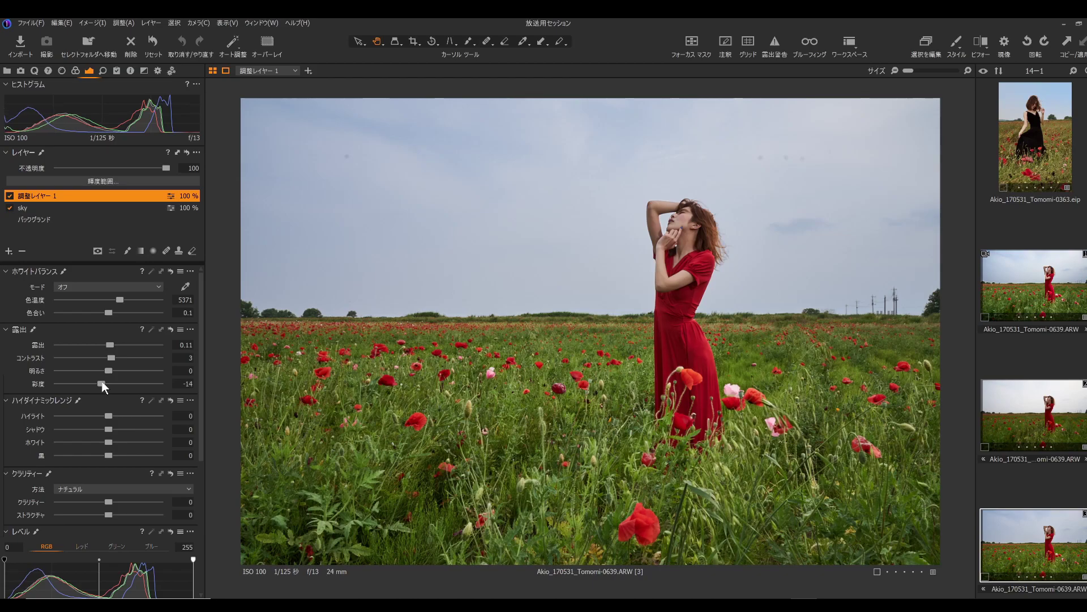
Preview the 1.1 - Color Film user styles, including 021 Kodak Portra 400VC v2, on 調整レイヤー 1.
{"action": "right_click", "coordinate": [80, 195]}
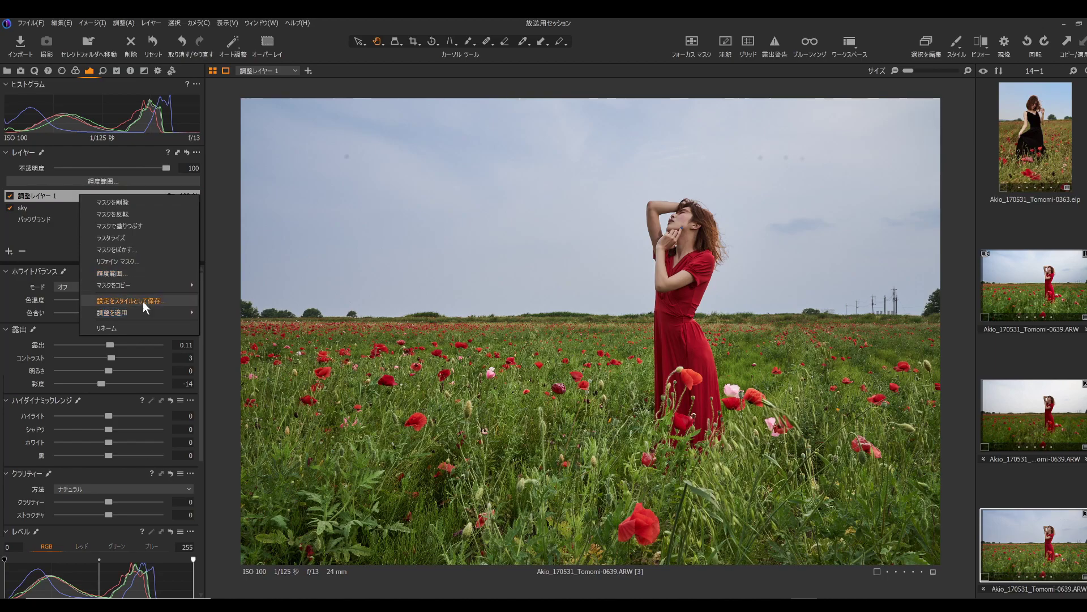
{"action": "mouse_move", "coordinate": [148, 312]}
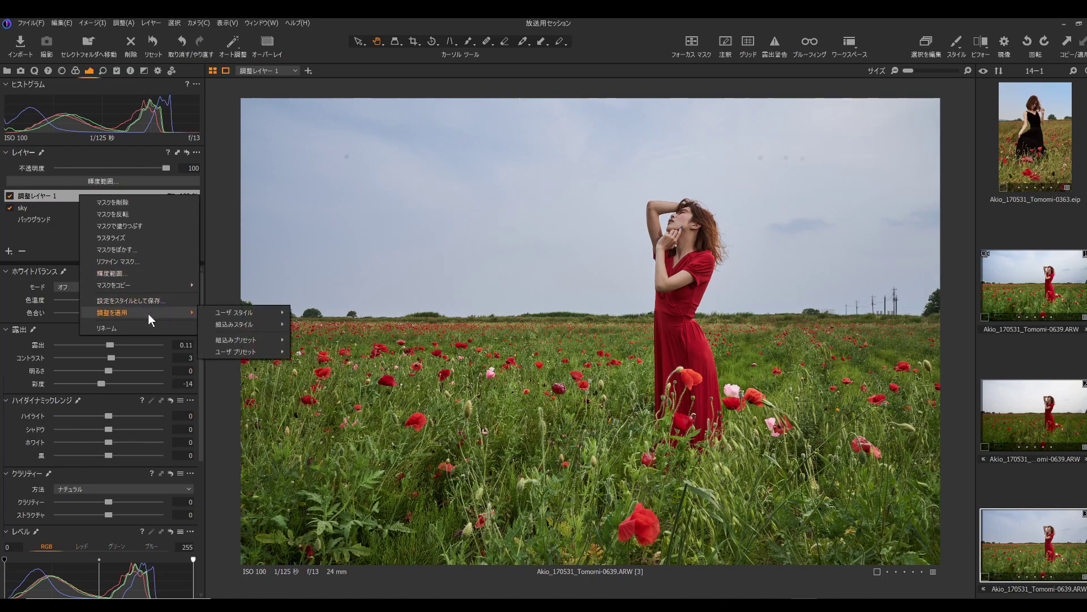
{"action": "mouse_move", "coordinate": [270, 313]}
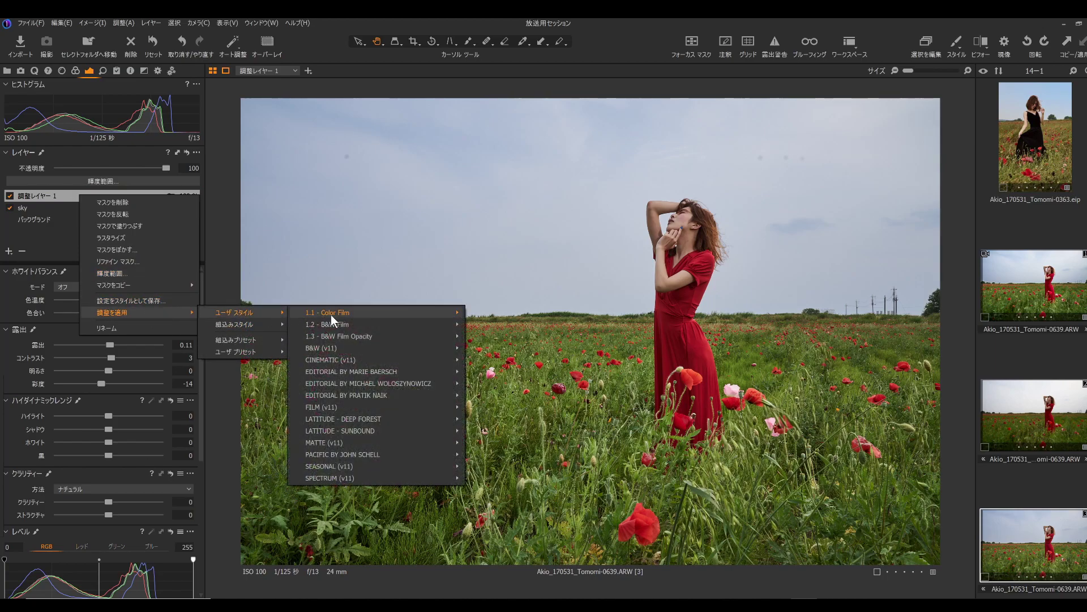
{"action": "mouse_move", "coordinate": [341, 315]}
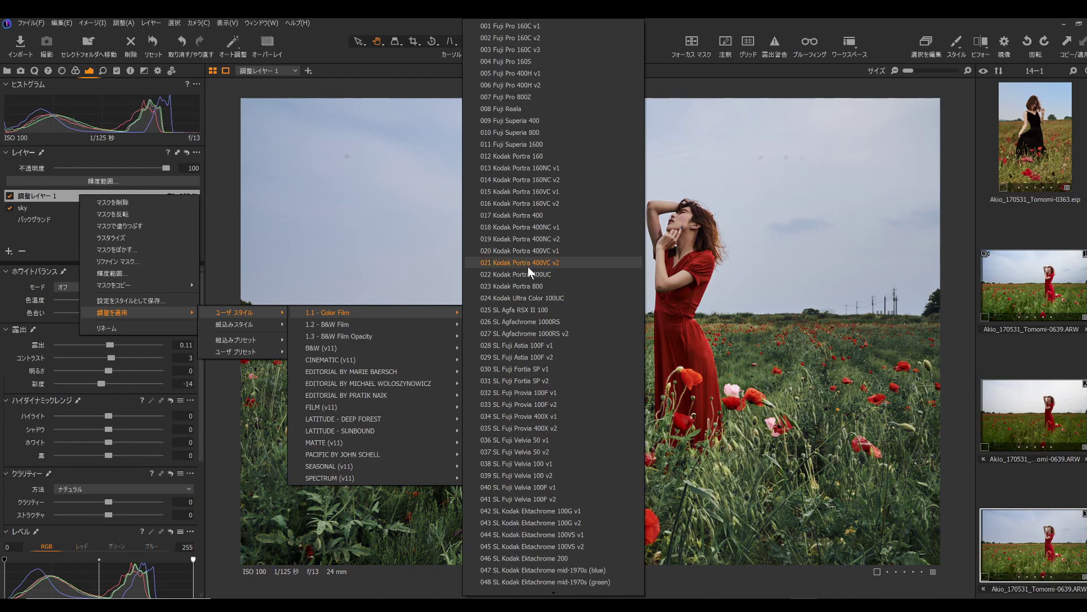
{"action": "left_click", "coordinate": [528, 266]}
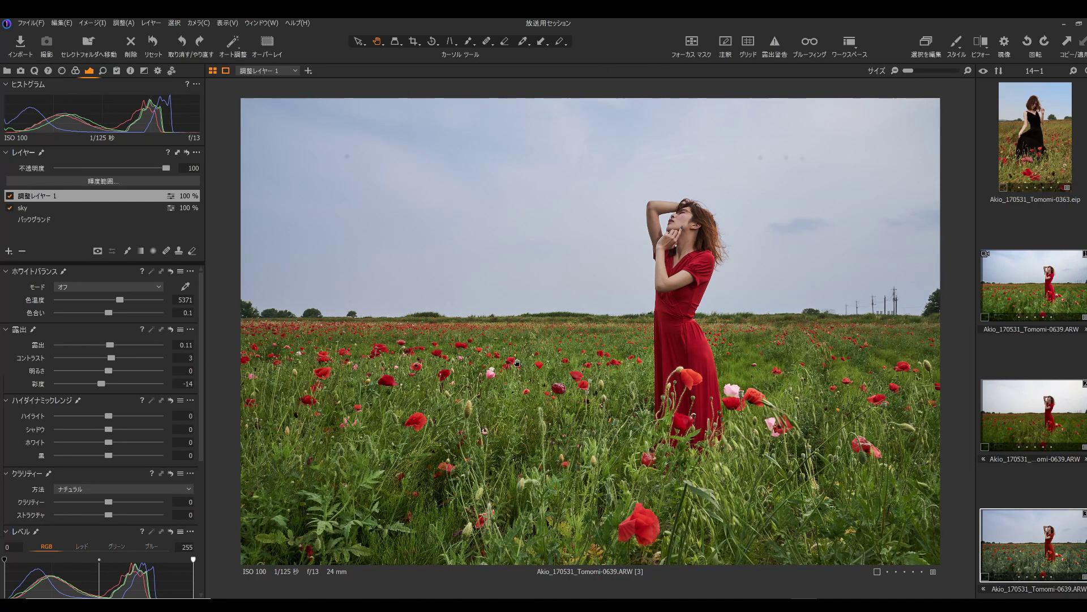
Set 調整レイヤー 1's saturation to -12, exposure to 0.15, shadows to 7, clarity to 4 and structure to 6.
{"action": "left_click_drag", "start_coordinate": [100, 385], "coordinate": [102, 384]}
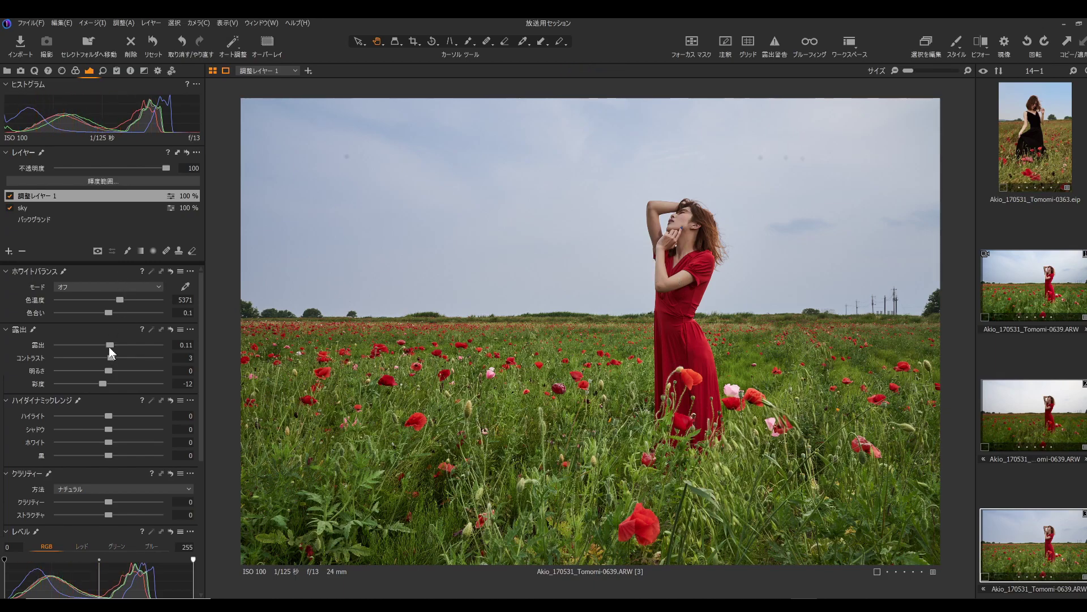
{"action": "left_click_drag", "start_coordinate": [111, 344], "coordinate": [107, 342]}
{"action": "left_click_drag", "start_coordinate": [108, 429], "coordinate": [110, 426]}
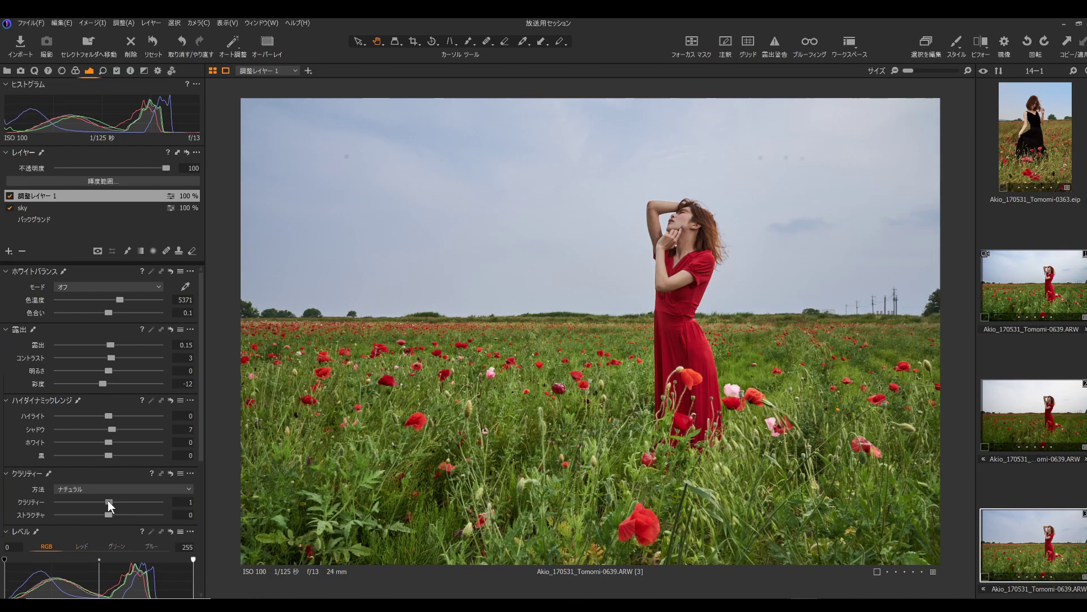
{"action": "left_click_drag", "start_coordinate": [111, 504], "coordinate": [113, 500]}
Examine the mask transition between sky and field along the horizon, around the woman and the utility poles.
{"action": "left_click", "coordinate": [684, 319]}
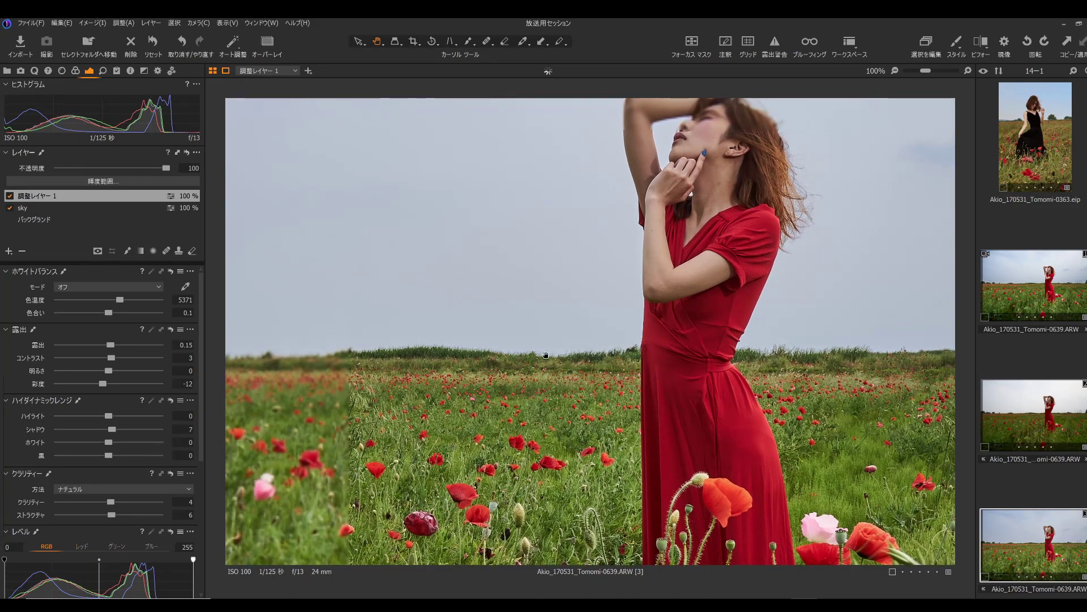
{"action": "left_click_drag", "start_coordinate": [548, 354], "coordinate": [574, 323]}
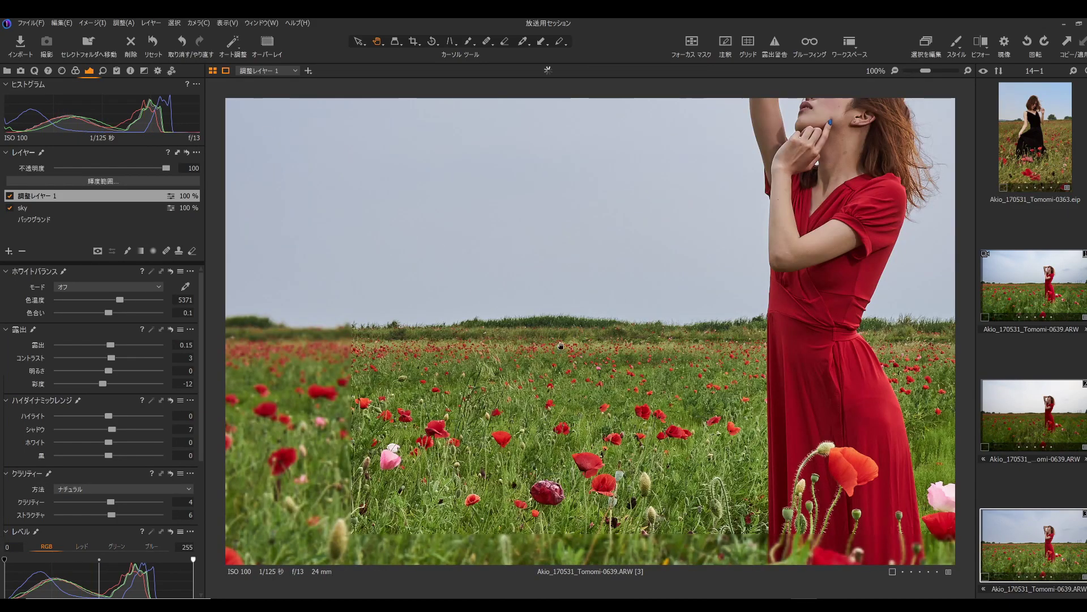
{"action": "key", "text": "ctrl+plus"}
{"action": "key", "text": "ctrl+plus"}
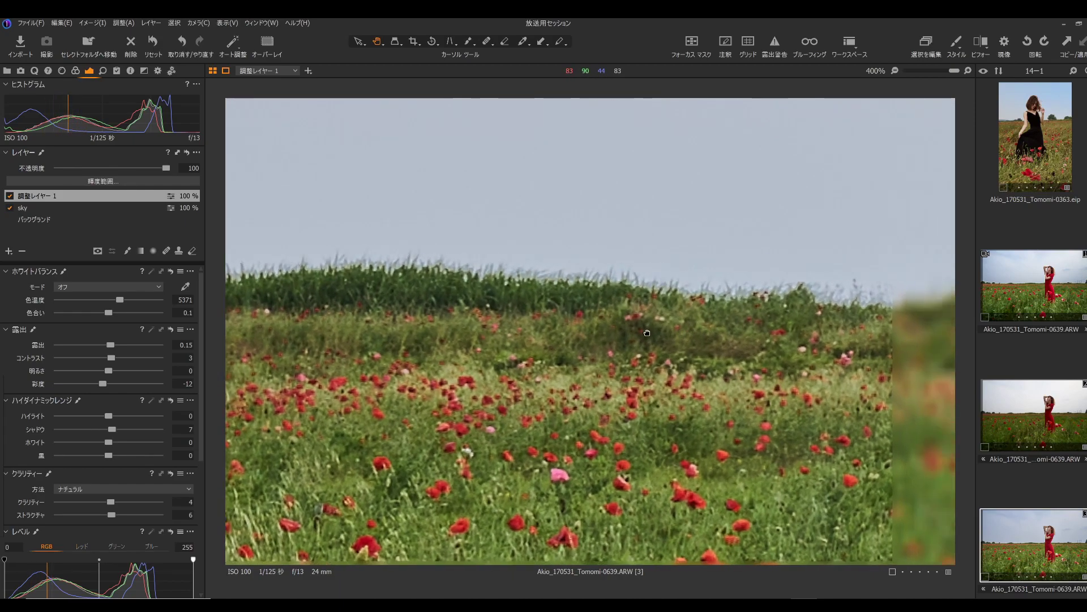
{"action": "key", "text": "ctrl+minus"}
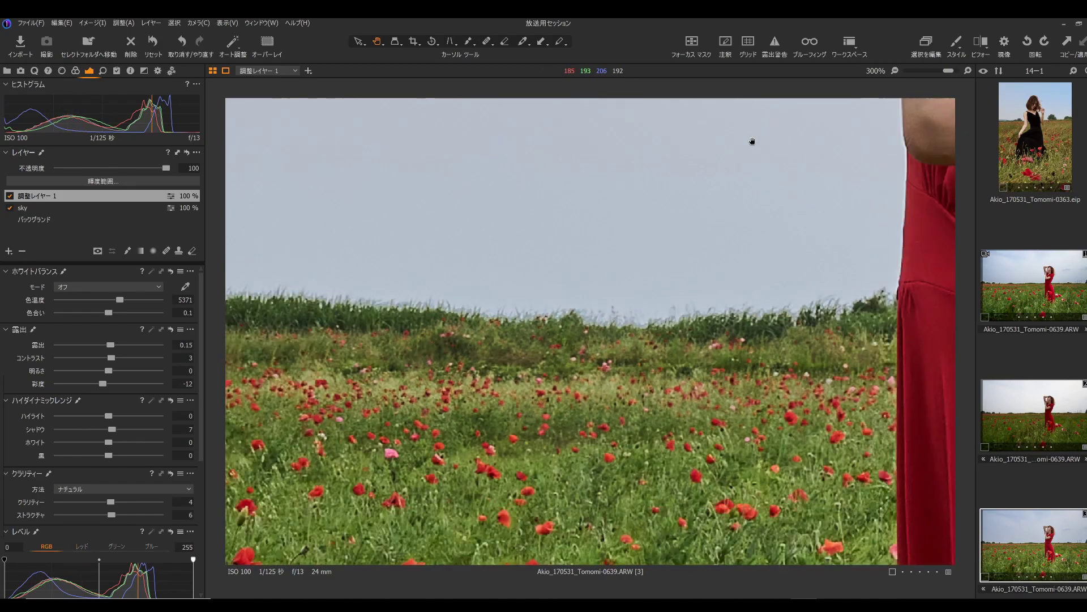
{"action": "key", "text": "ctrl+0"}
{"action": "left_click", "coordinate": [709, 321]}
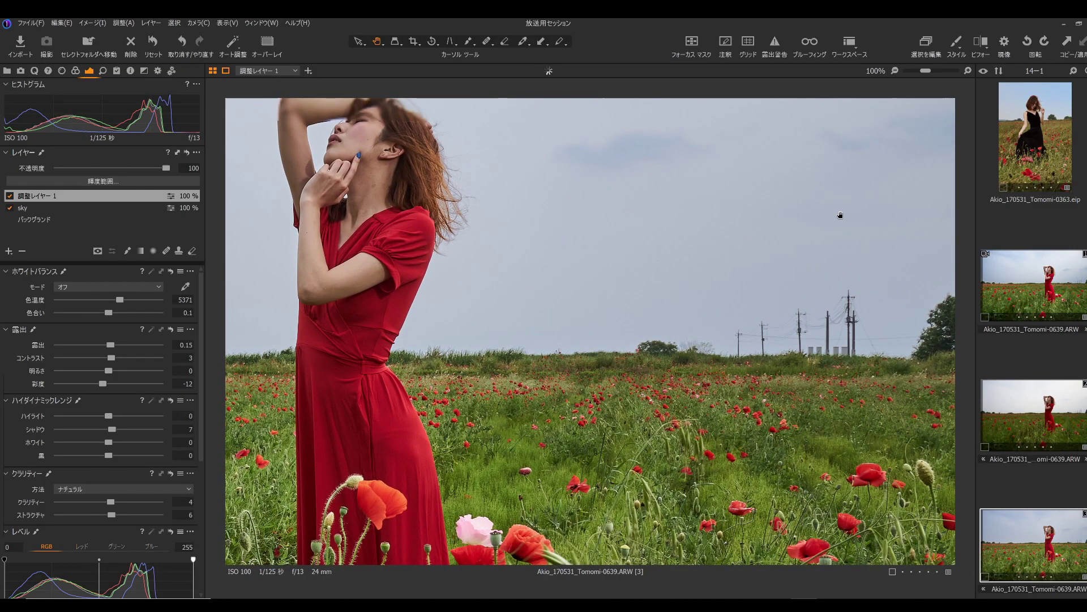
{"action": "key", "text": "ctrl+plus"}
{"action": "key", "text": "ctrl+plus"}
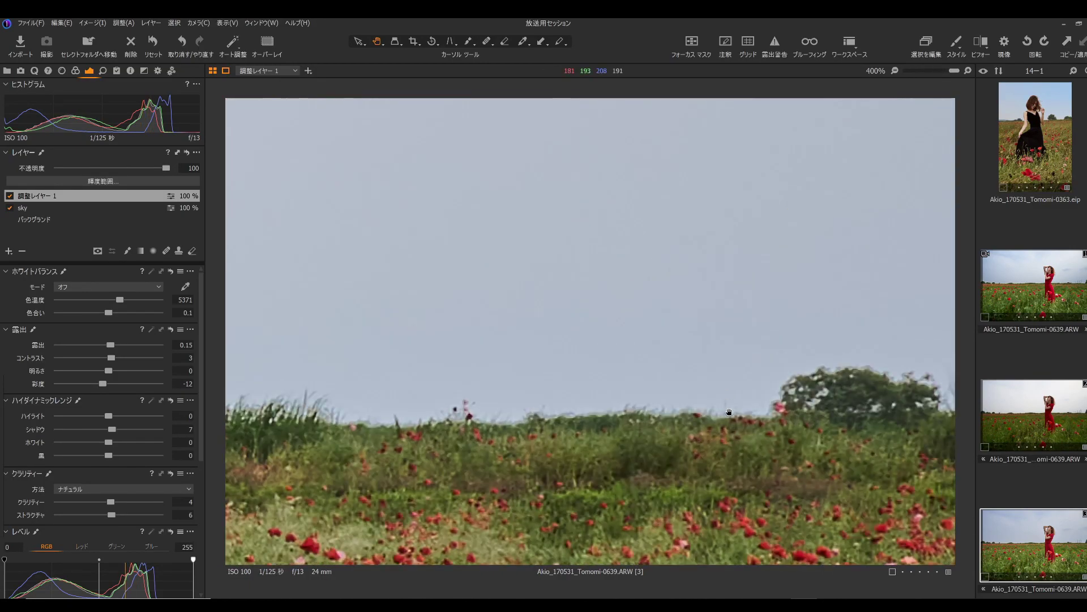
{"action": "left_click_drag", "start_coordinate": [484, 278], "coordinate": [586, 351]}
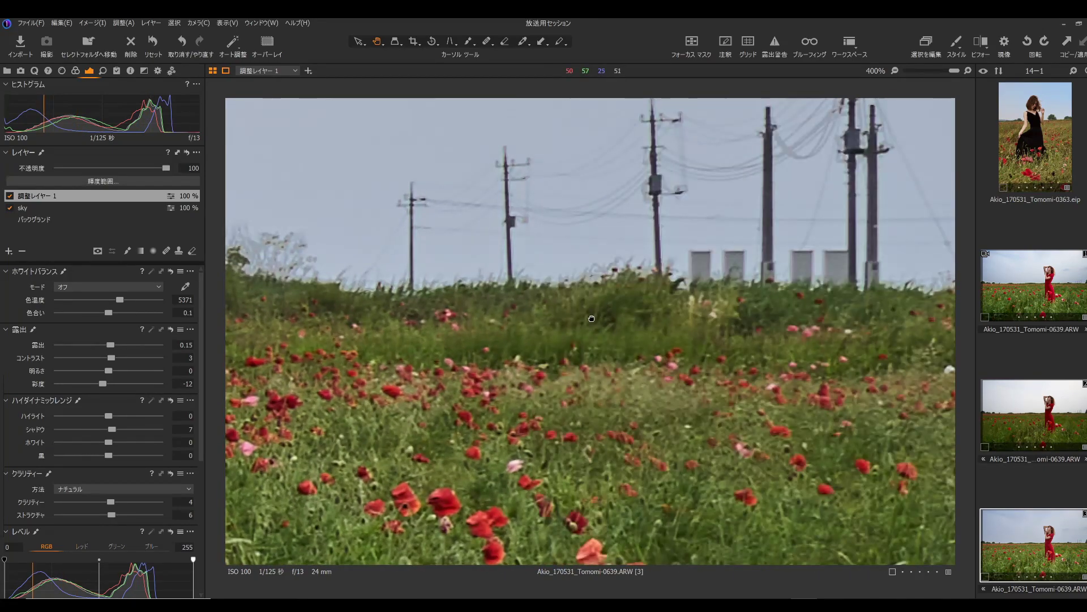
{"action": "scroll", "coordinate": [586, 352], "scroll_direction": "right", "scroll_amount": 3}
{"action": "scroll", "coordinate": [586, 351], "scroll_direction": "up", "scroll_amount": 3}
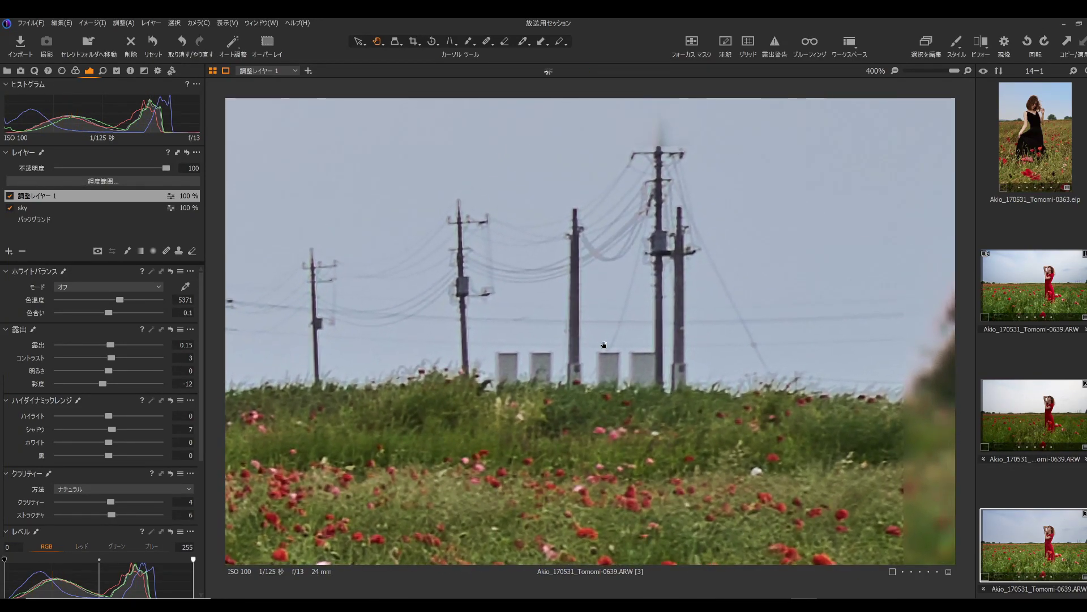
Try lowering 調整レイヤー 1's exposure to test the mask edges around the utility poles, and undo it.
{"action": "left_click_drag", "start_coordinate": [110, 344], "coordinate": [84, 344]}
{"action": "key", "text": "ctrl+z"}
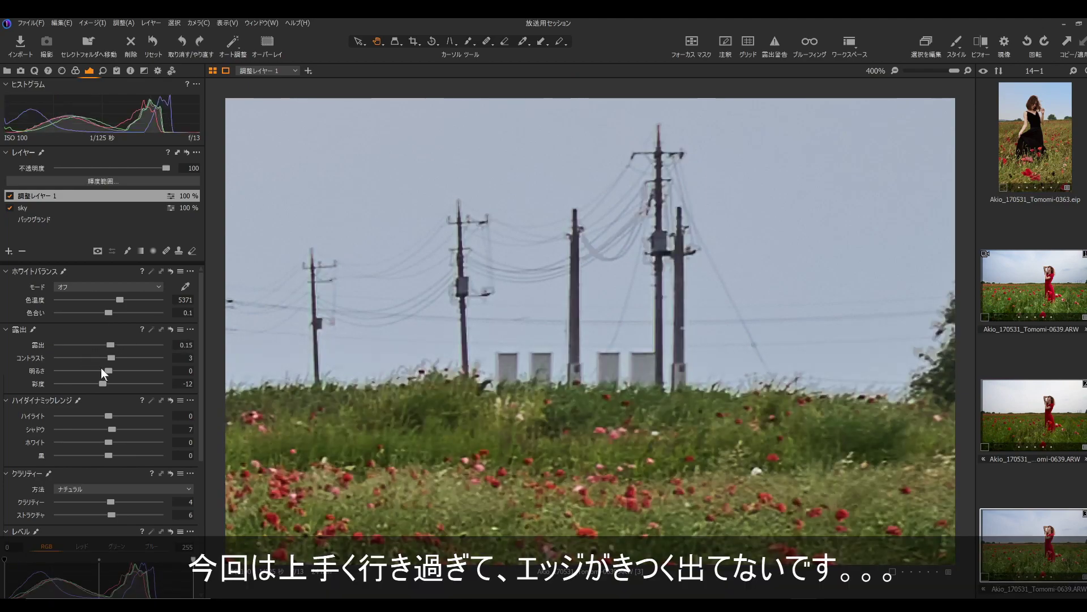
{"action": "double_click", "coordinate": [357, 385]}
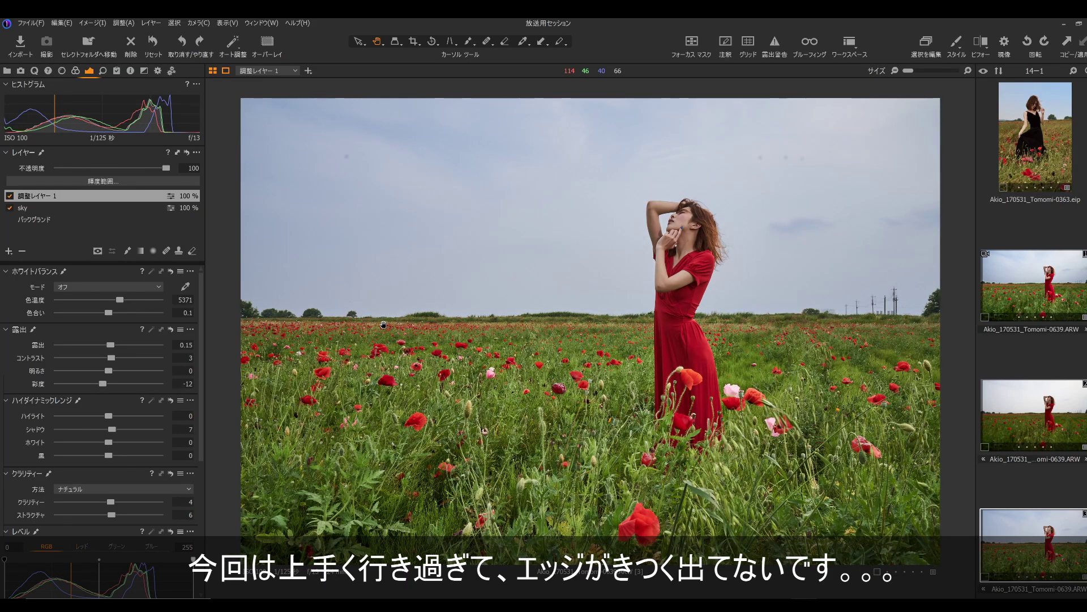
Display 調整レイヤー 1's mask and try Refine Mask with radius values of 22 and 7, without applying it.
{"action": "key", "text": "m"}
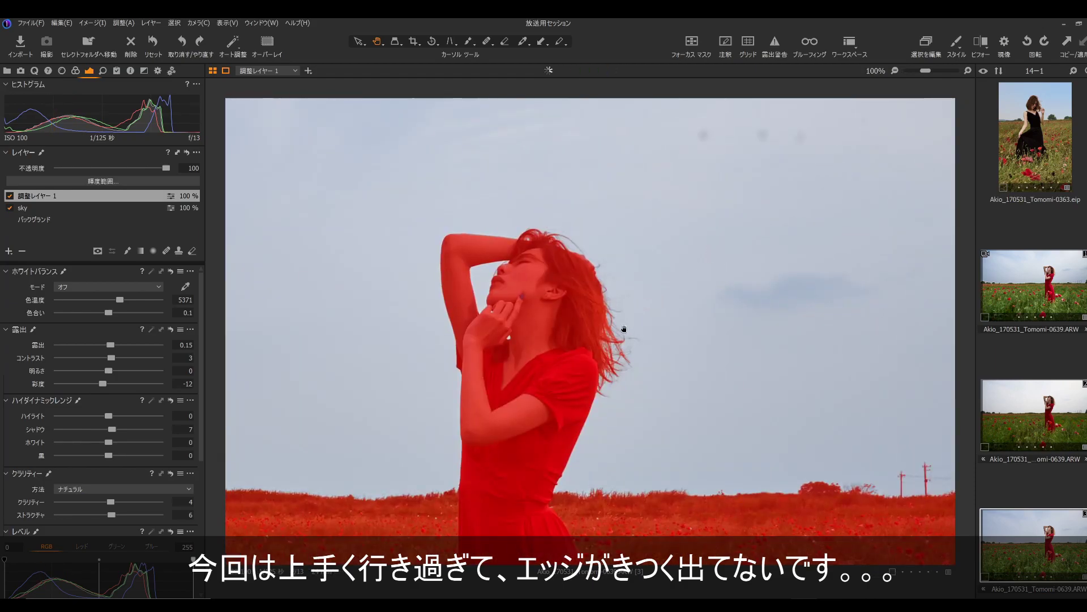
{"action": "right_click", "coordinate": [56, 196]}
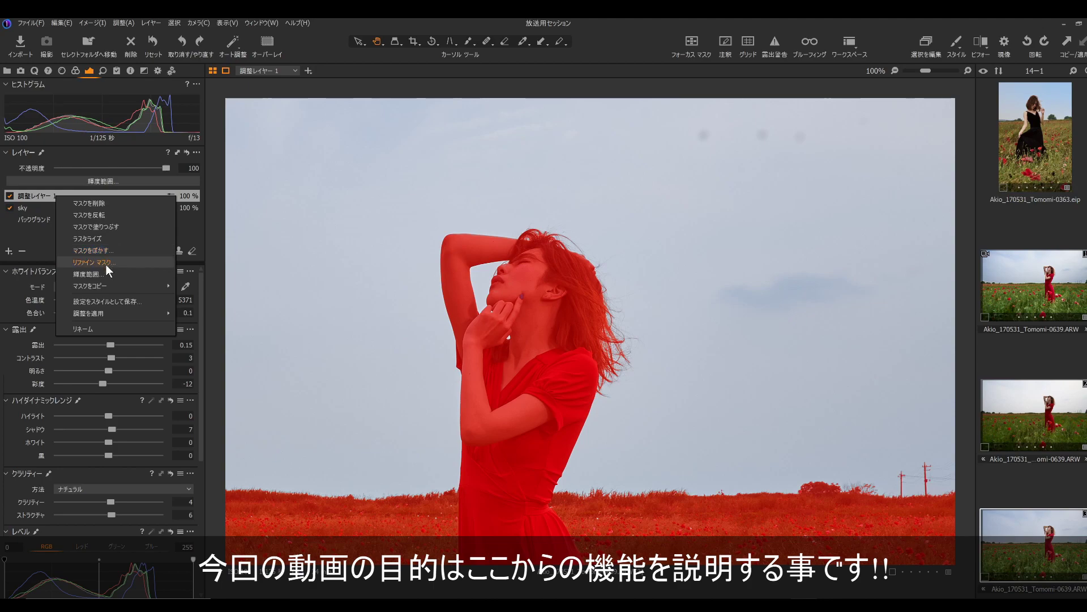
{"action": "left_click", "coordinate": [108, 262]}
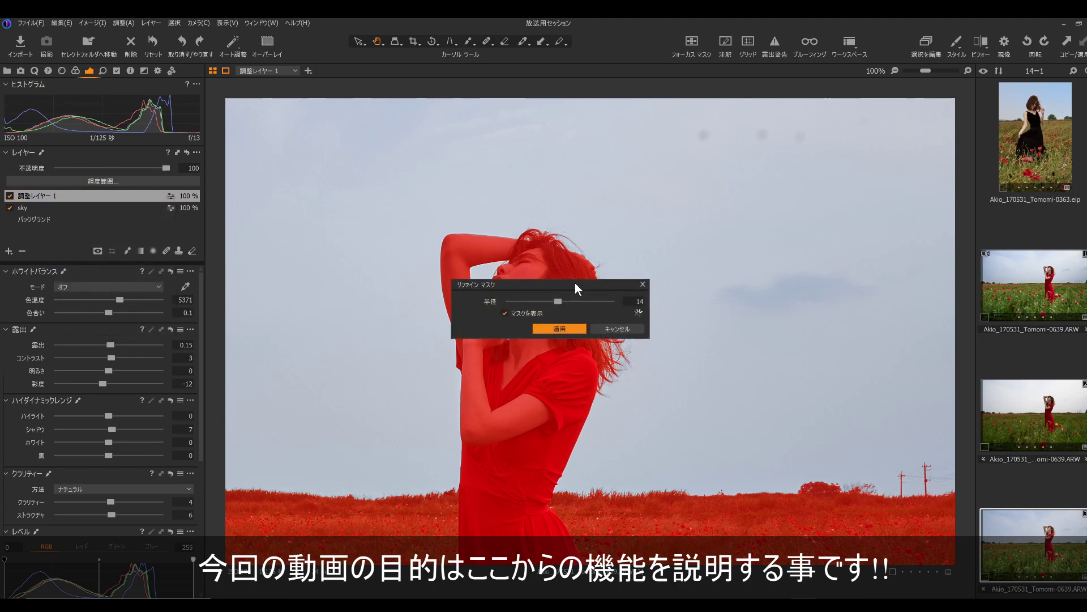
{"action": "left_click_drag", "start_coordinate": [576, 285], "coordinate": [731, 245]}
{"action": "left_click", "coordinate": [723, 259]}
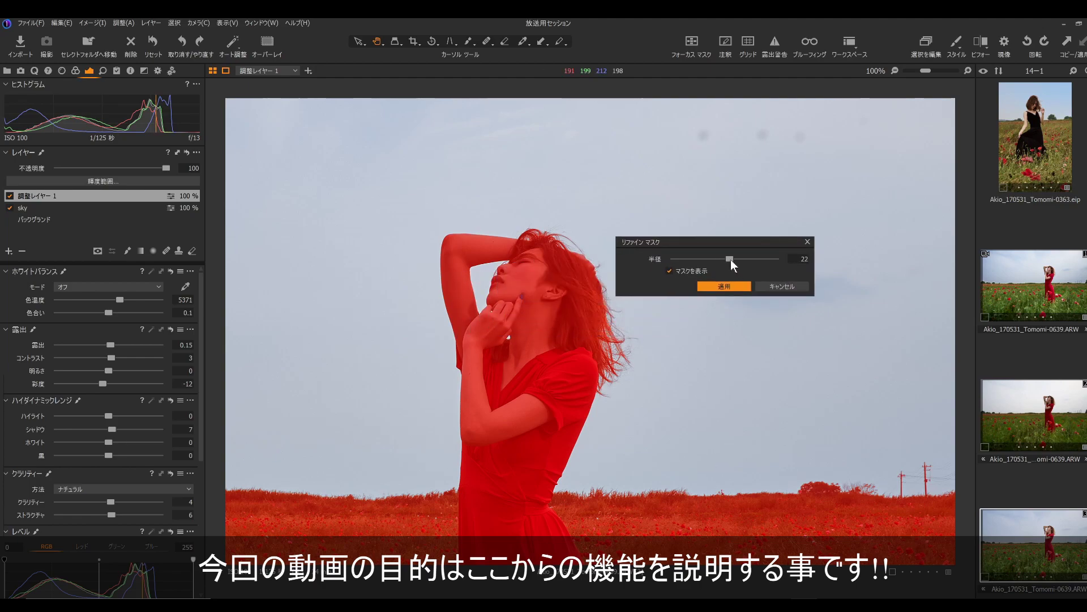
{"action": "mouse_move", "coordinate": [709, 260]}
{"action": "left_mouse_down"}
{"action": "mouse_move", "coordinate": [776, 265]}
{"action": "mouse_move", "coordinate": [698, 262]}
{"action": "left_mouse_up"}
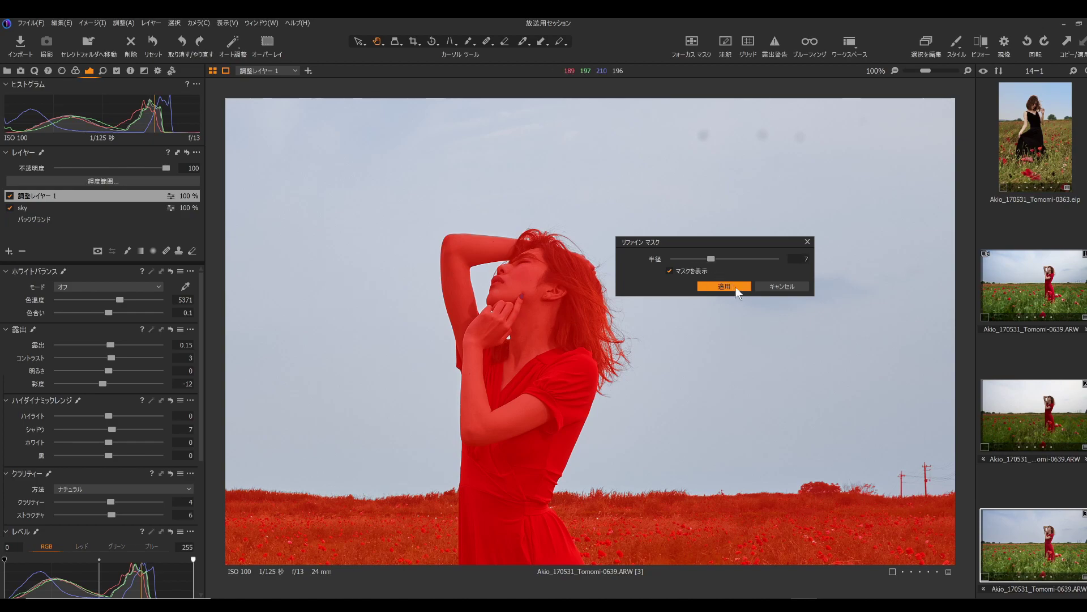
{"action": "left_click", "coordinate": [775, 289]}
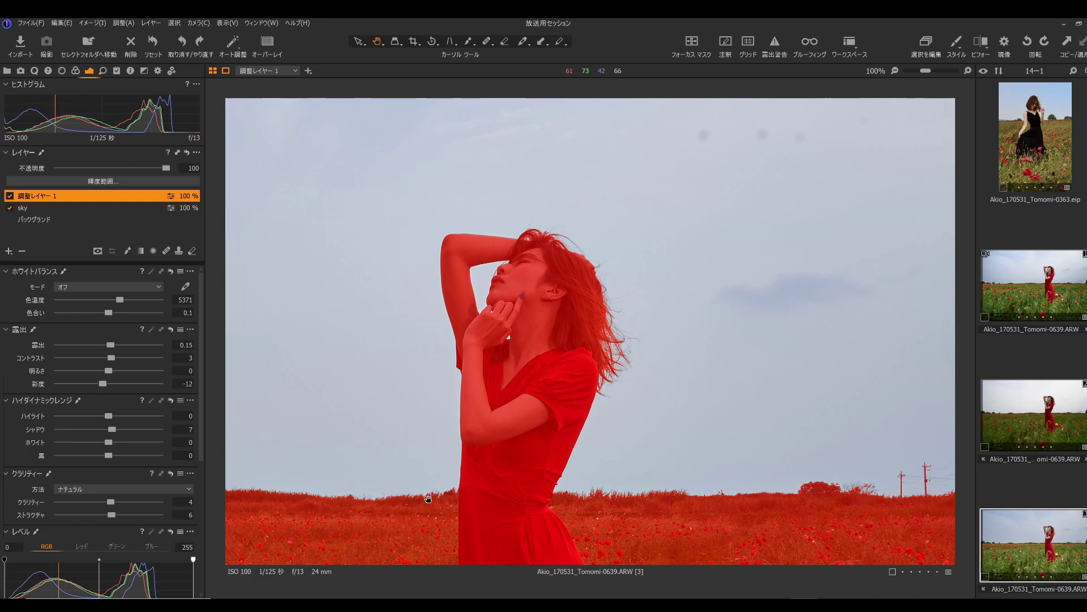
Feather 調整レイヤー 1's mask with a radius of 1, checking the edge along the woman's arm.
{"action": "scroll", "coordinate": [452, 456], "scroll_direction": "up", "scroll_amount": 2}
{"action": "left_click_drag", "start_coordinate": [451, 456], "coordinate": [638, 226]}
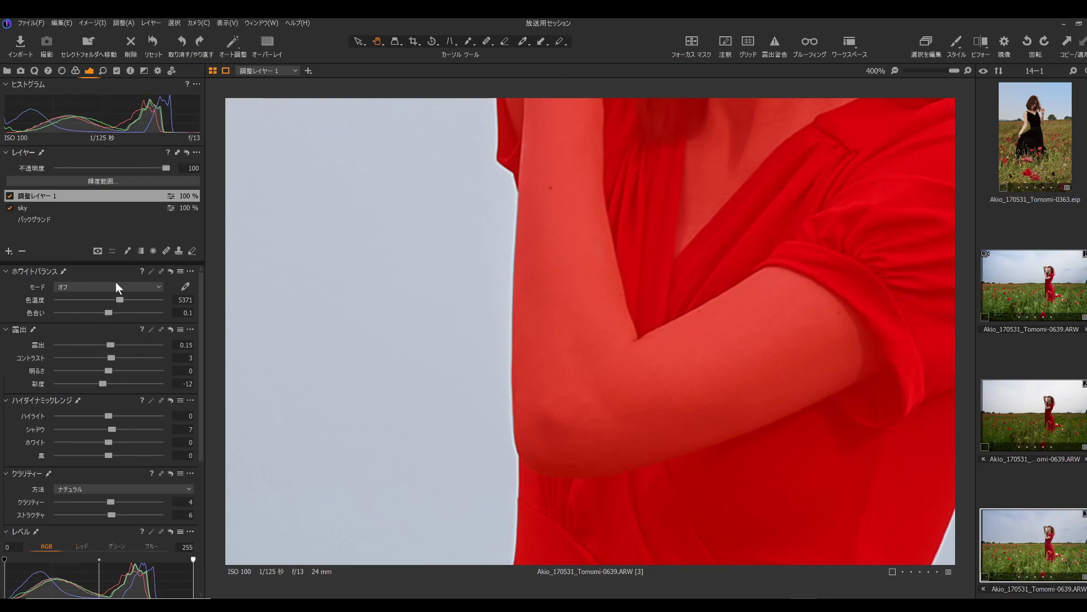
{"action": "right_click", "coordinate": [102, 196]}
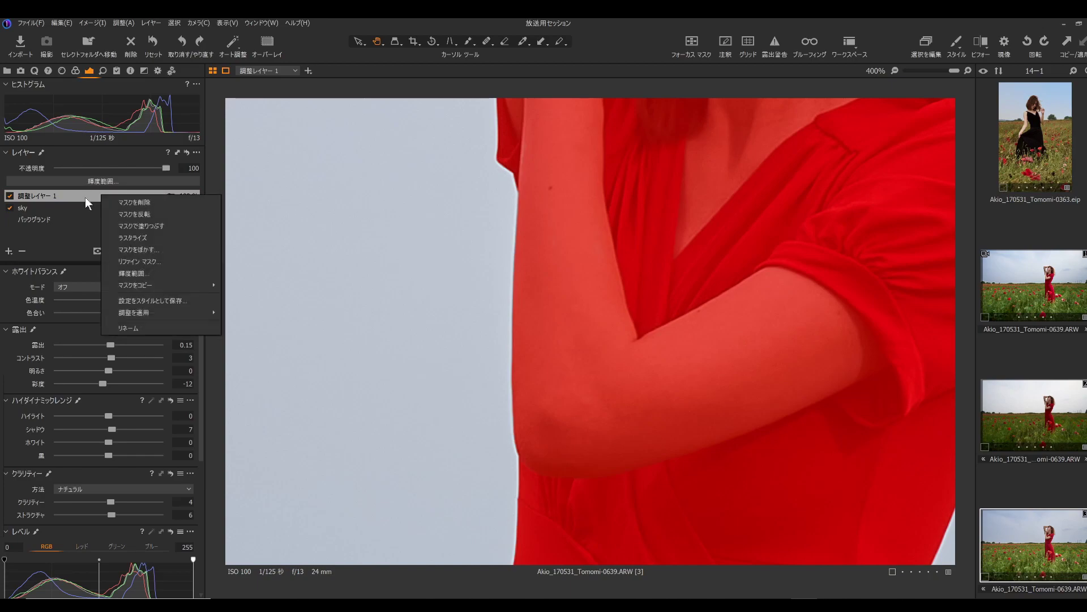
{"action": "left_click", "coordinate": [141, 250]}
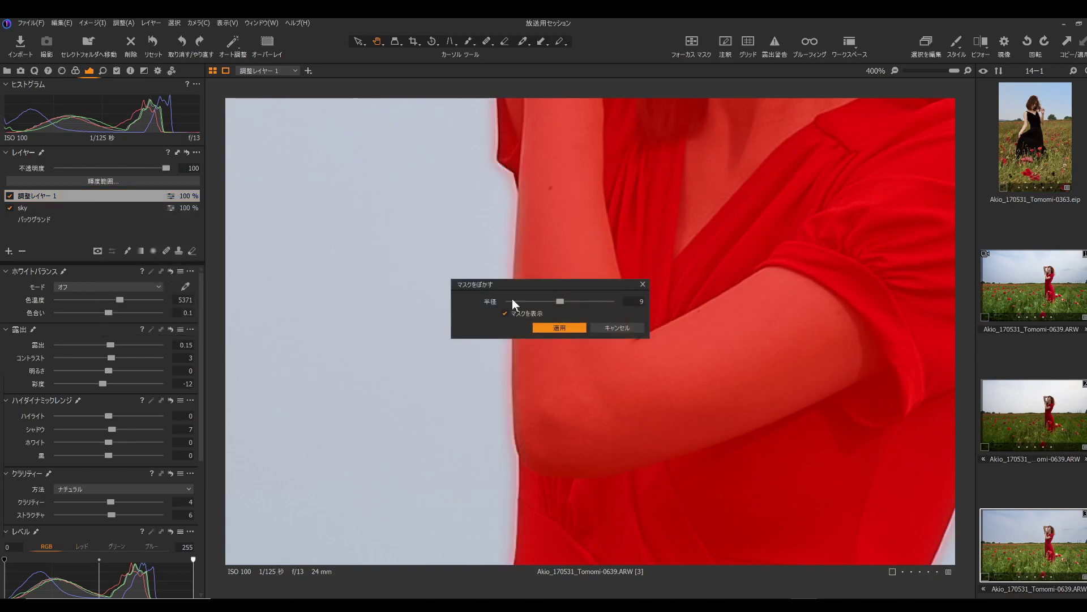
{"action": "left_click_drag", "start_coordinate": [574, 285], "coordinate": [605, 310]}
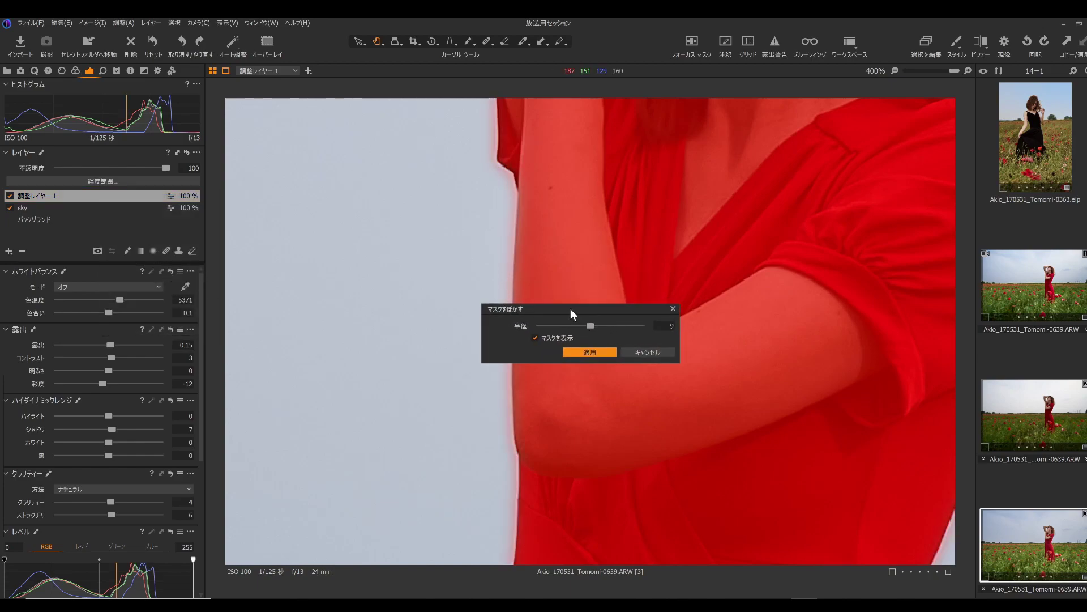
{"action": "left_click_drag", "start_coordinate": [582, 326], "coordinate": [559, 335]}
{"action": "left_click", "coordinate": [535, 336]}
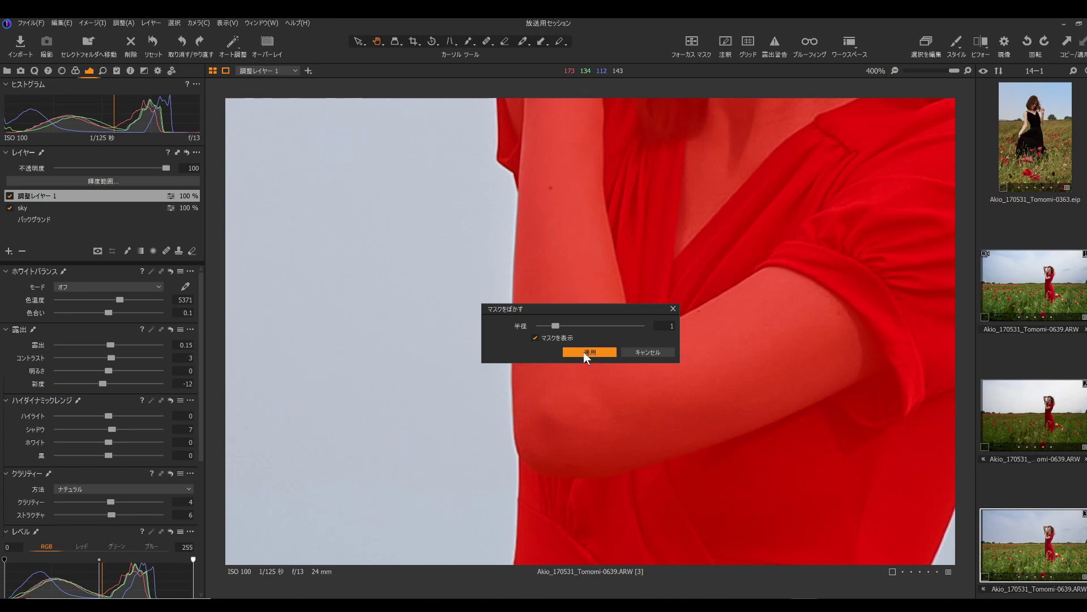
{"action": "left_click", "coordinate": [583, 352]}
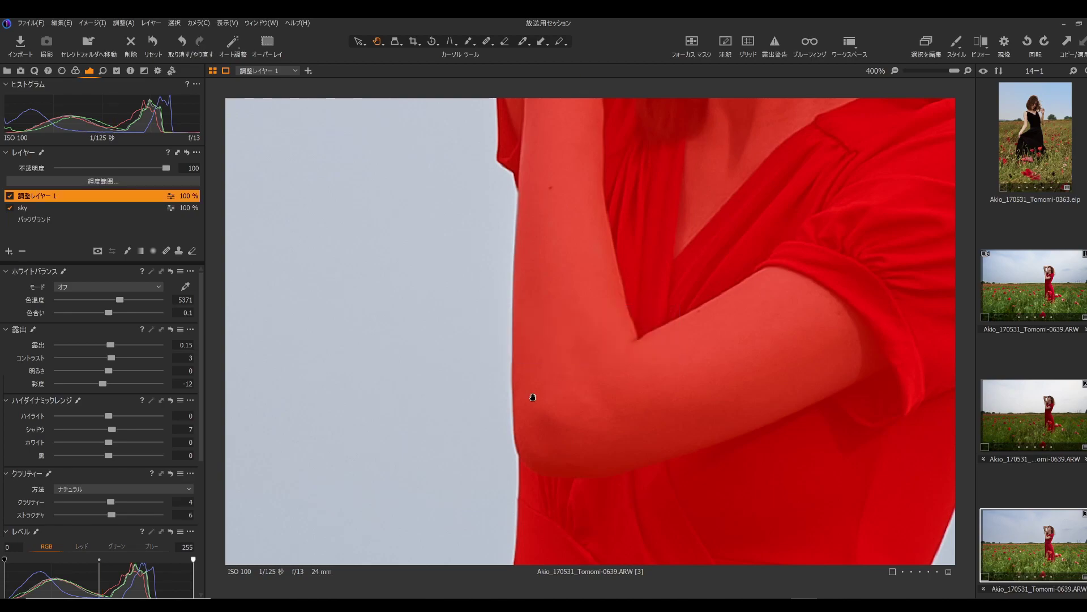
{"action": "double_click", "coordinate": [491, 443]}
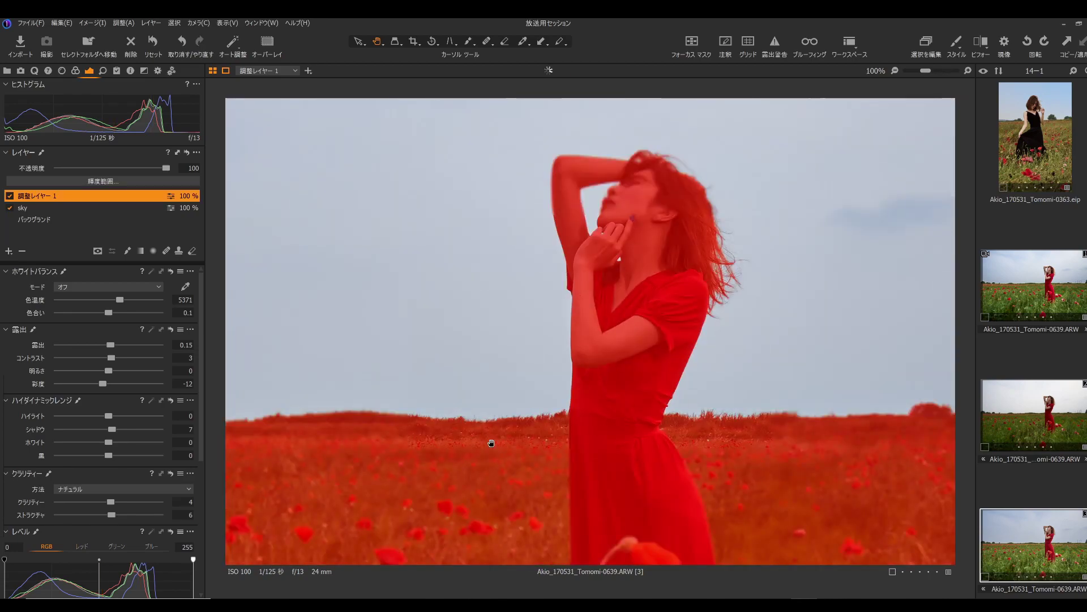
Rename 調整レイヤー 1 as G and select the sky layer.
{"action": "double_click", "coordinate": [54, 195]}
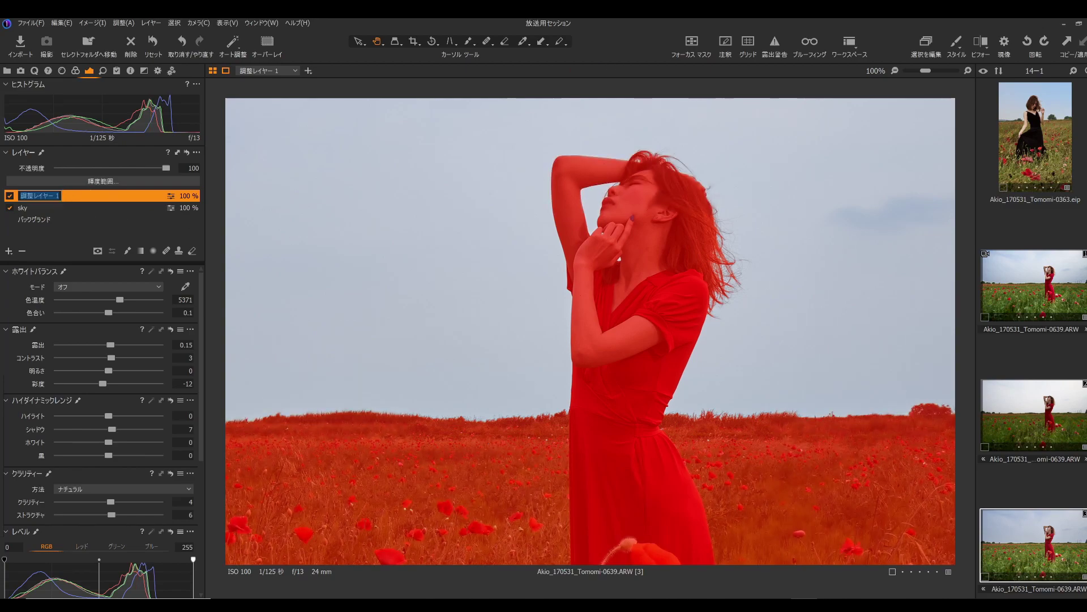
{"action": "type", "text": "G"}
{"action": "left_click", "coordinate": [63, 208]}
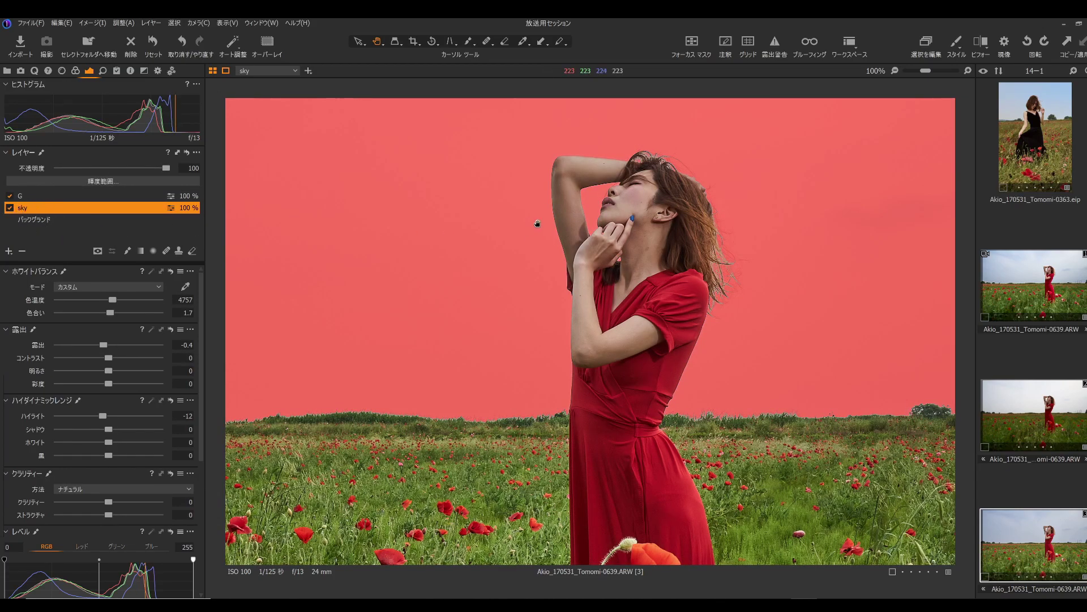
{"action": "left_click", "coordinate": [25, 195]}
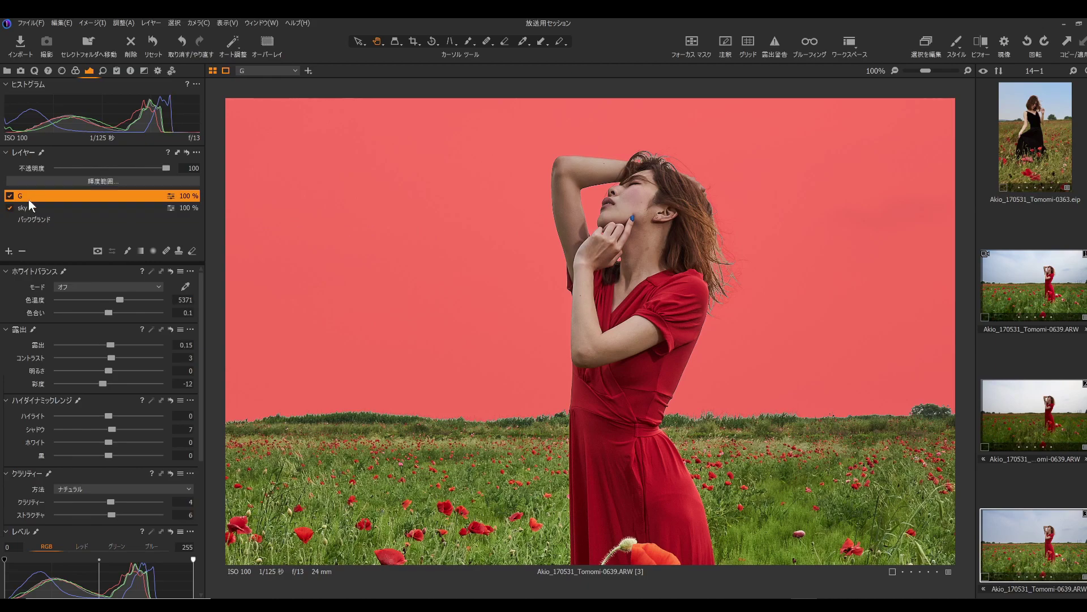
{"action": "left_click", "coordinate": [31, 206]}
Try Refine Mask on the sky layer's mask with a radius of 14, previewing the edges around the woman's hair.
{"action": "left_click_drag", "start_coordinate": [560, 214], "coordinate": [661, 227]}
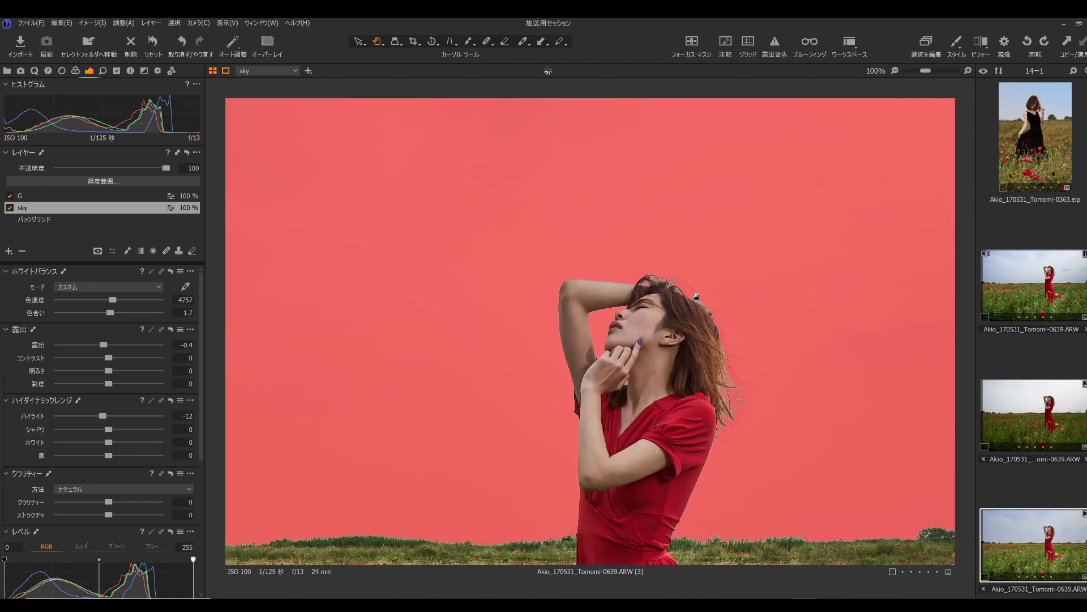
{"action": "key", "text": "ctrl+plus"}
{"action": "key", "text": "ctrl+plus"}
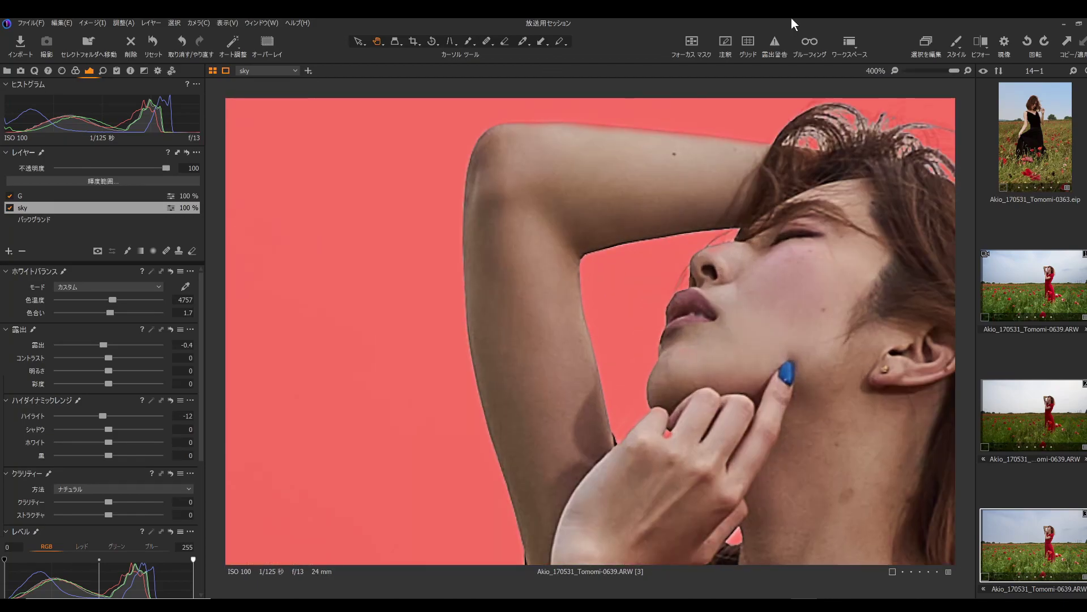
{"action": "left_click_drag", "start_coordinate": [861, 207], "coordinate": [446, 342]}
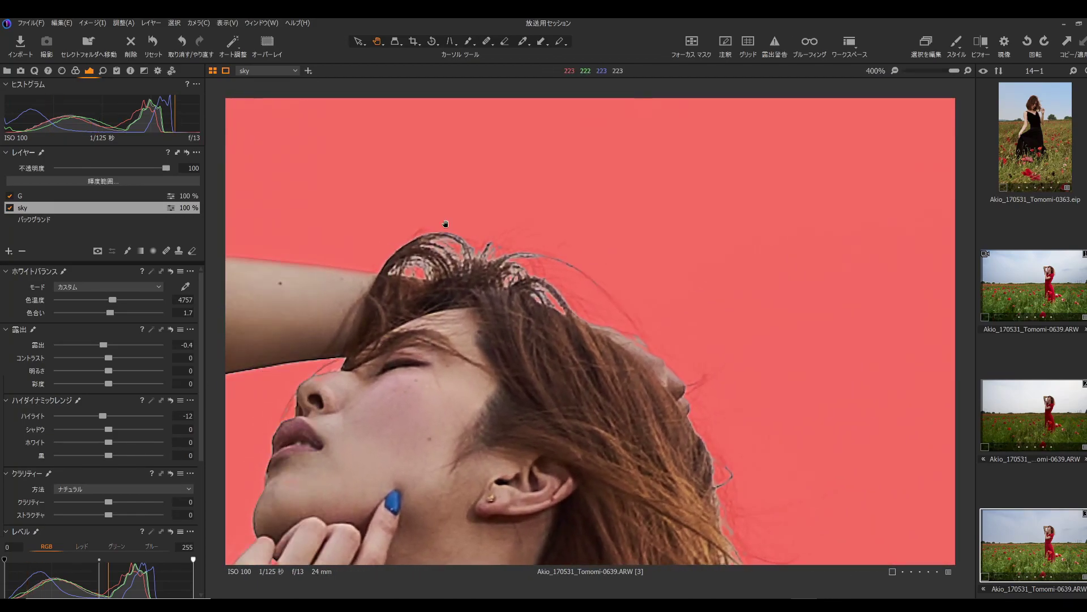
{"action": "right_click", "coordinate": [38, 207]}
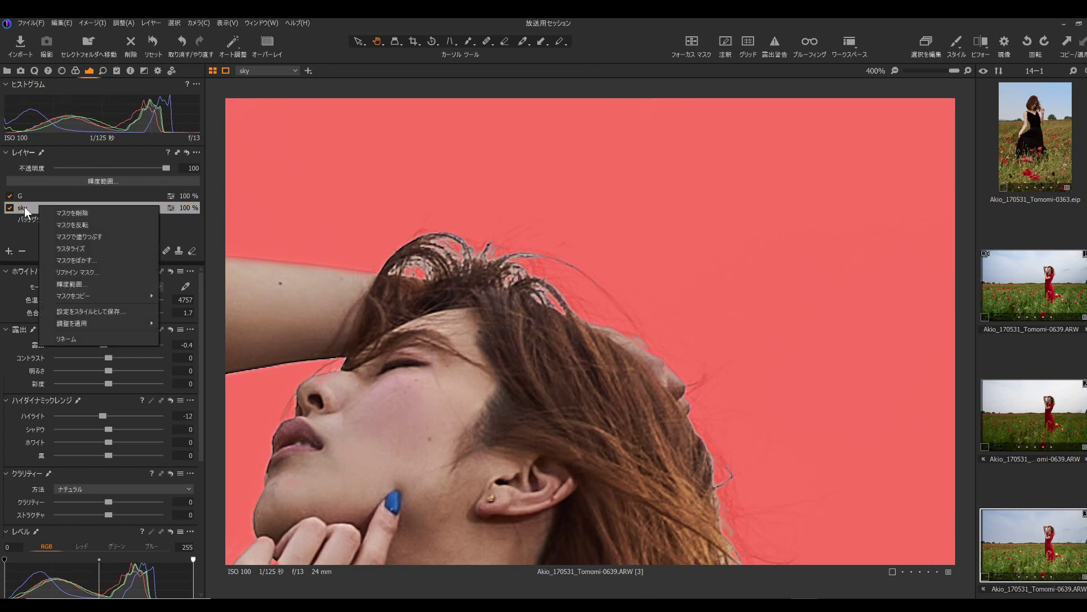
{"action": "left_click", "coordinate": [100, 271]}
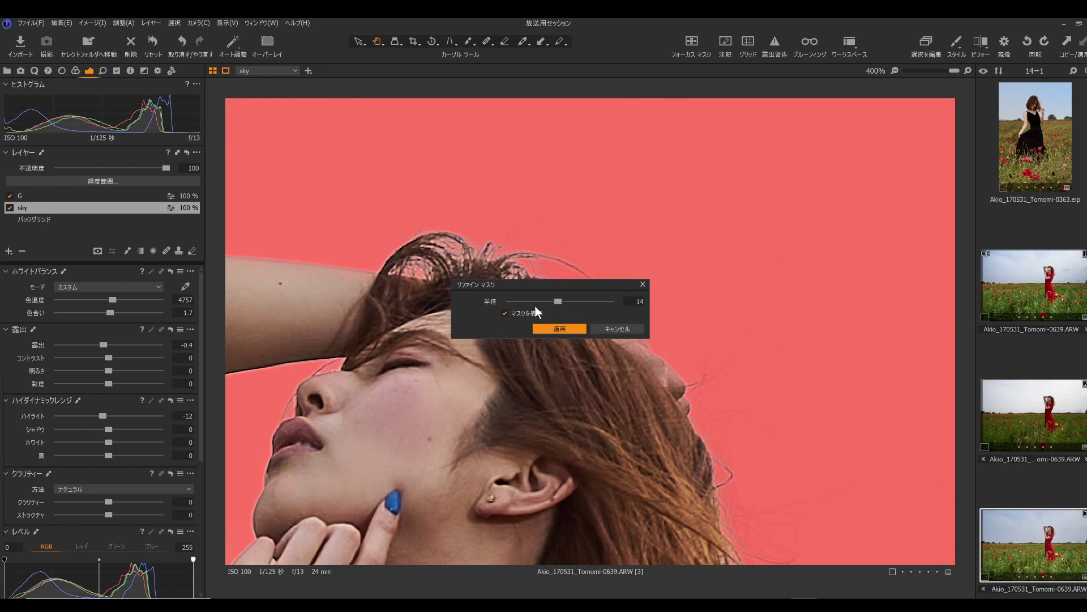
{"action": "left_click", "coordinate": [619, 330]}
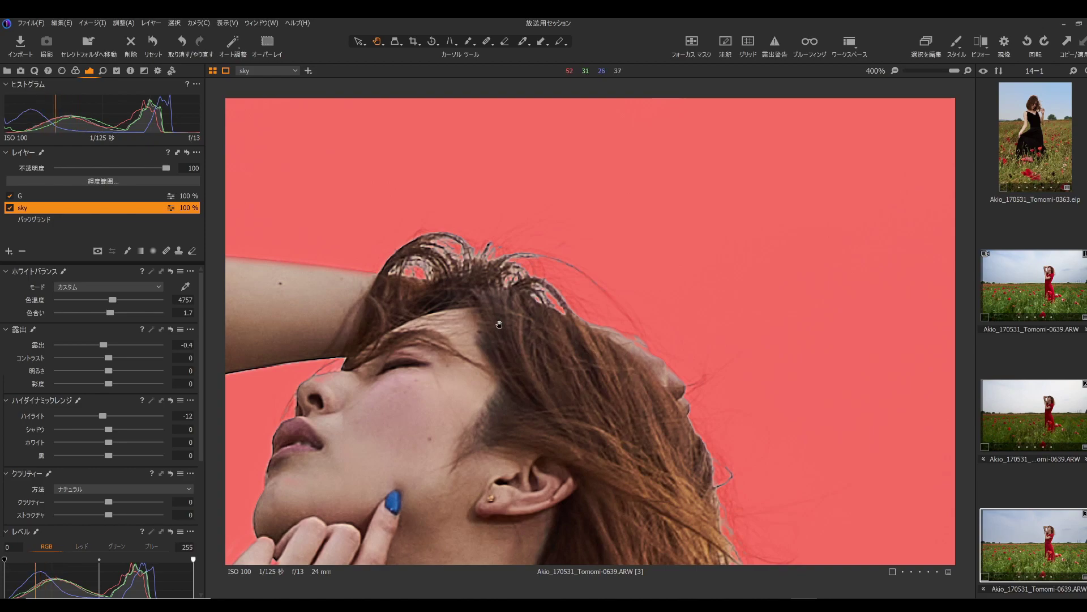
Adjust the Refine Mask radius for the sky layer and apply it to the mask edges around the woman's hair.
{"action": "right_click", "coordinate": [62, 210]}
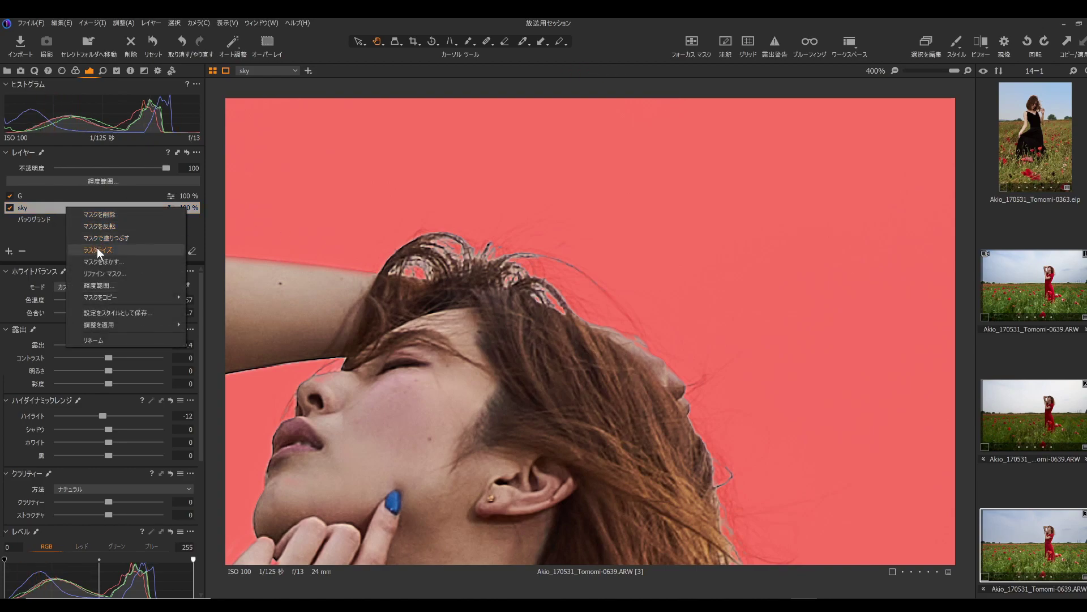
{"action": "left_click", "coordinate": [111, 272]}
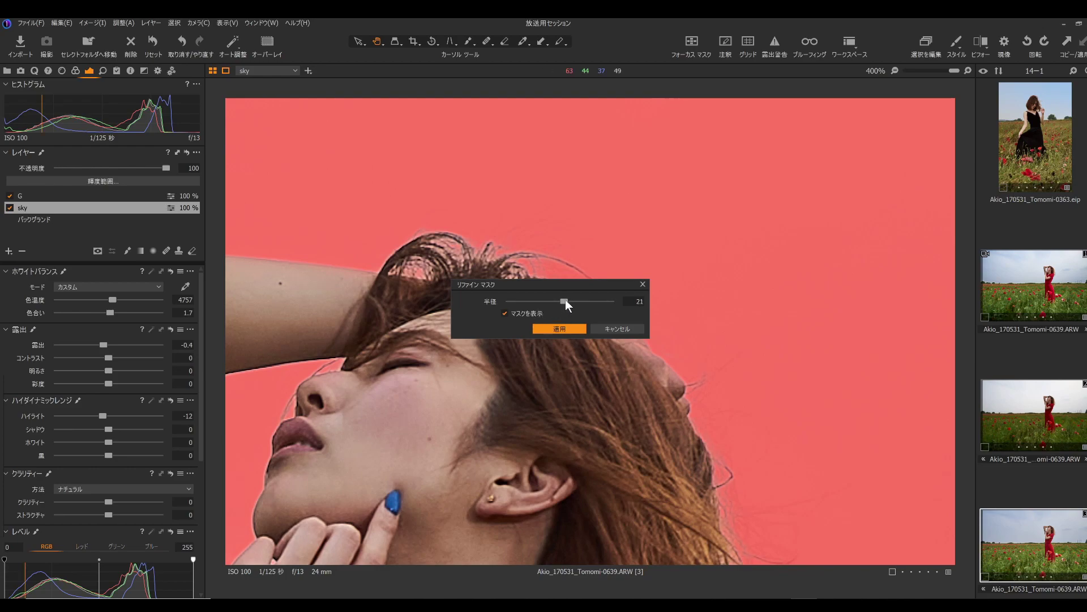
{"action": "mouse_move", "coordinate": [565, 302]}
{"action": "left_mouse_down"}
{"action": "mouse_move", "coordinate": [488, 302]}
{"action": "mouse_move", "coordinate": [551, 302]}
{"action": "left_mouse_up"}
{"action": "left_click", "coordinate": [558, 329]}
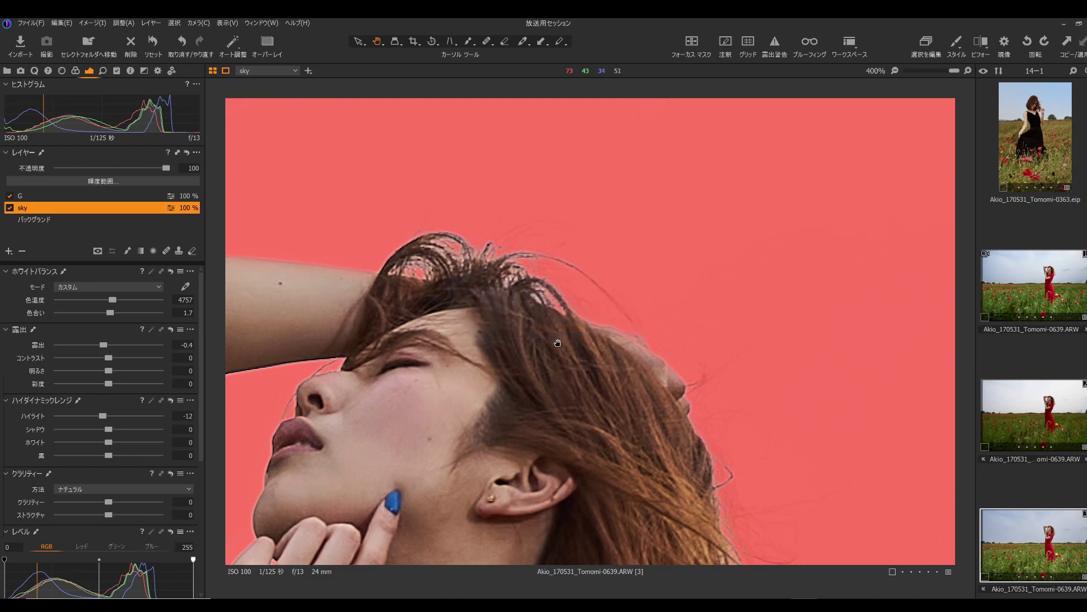
Adjust the feather radius for the sky layer's mask and apply it.
{"action": "right_click", "coordinate": [84, 211]}
{"action": "left_click", "coordinate": [125, 261]}
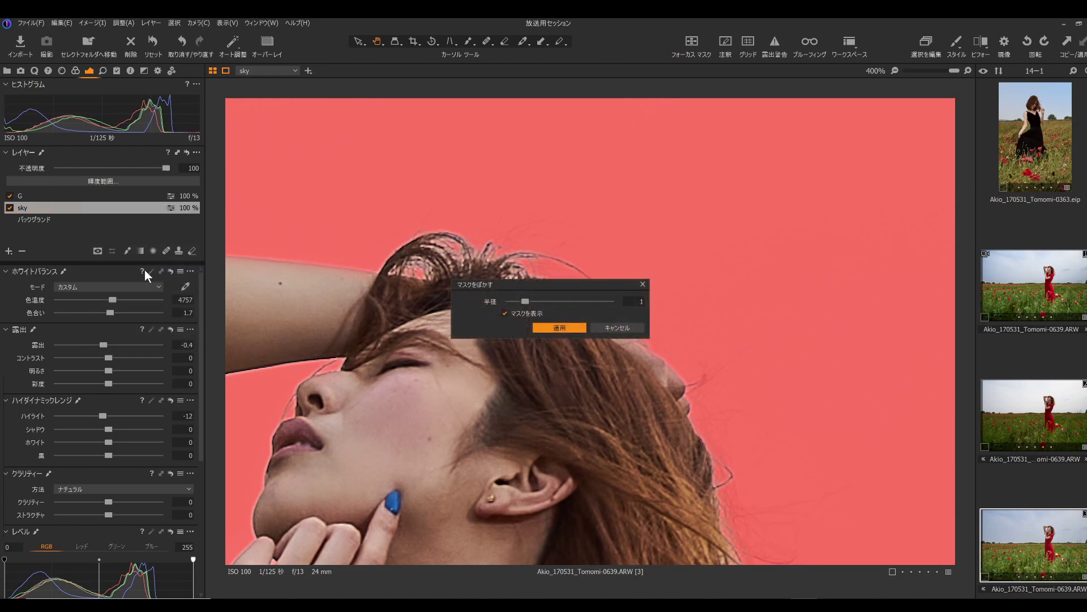
{"action": "mouse_move", "coordinate": [524, 303]}
{"action": "left_mouse_down"}
{"action": "mouse_move", "coordinate": [628, 303]}
{"action": "mouse_move", "coordinate": [538, 301]}
{"action": "left_mouse_up"}
{"action": "left_click", "coordinate": [560, 327]}
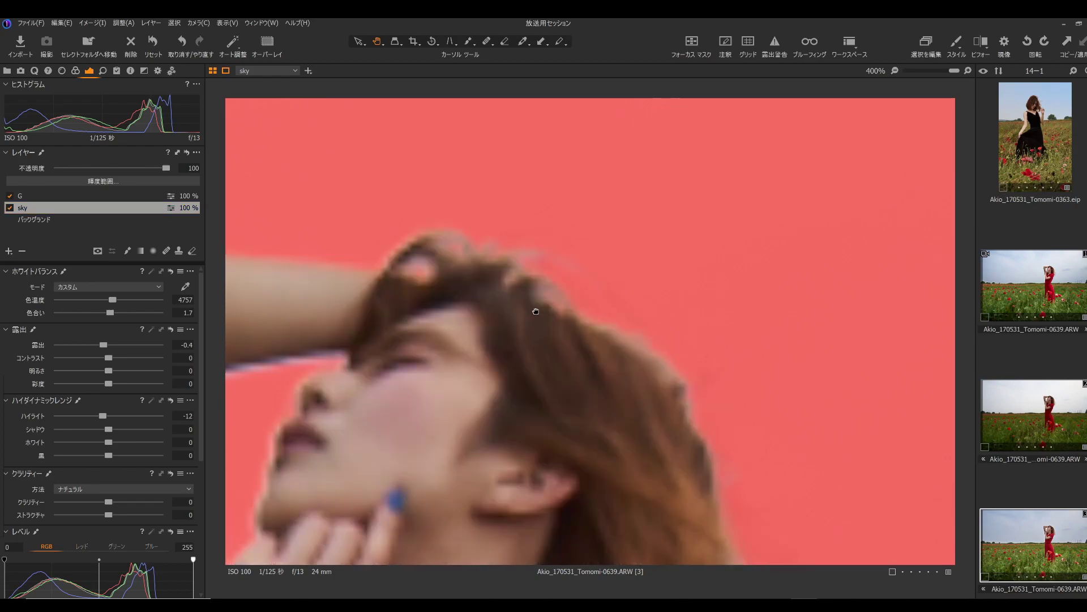
Hide the mask overlay and examine the sky layer's edges around the woman and along the horizon.
{"action": "key", "text": "ctrl+0"}
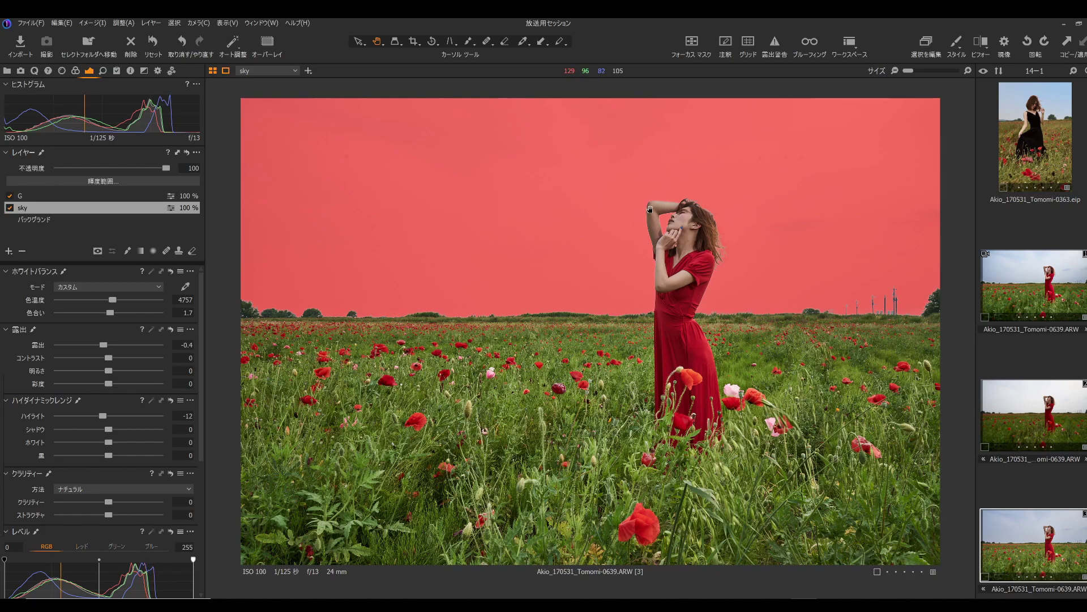
{"action": "left_click", "coordinate": [655, 300]}
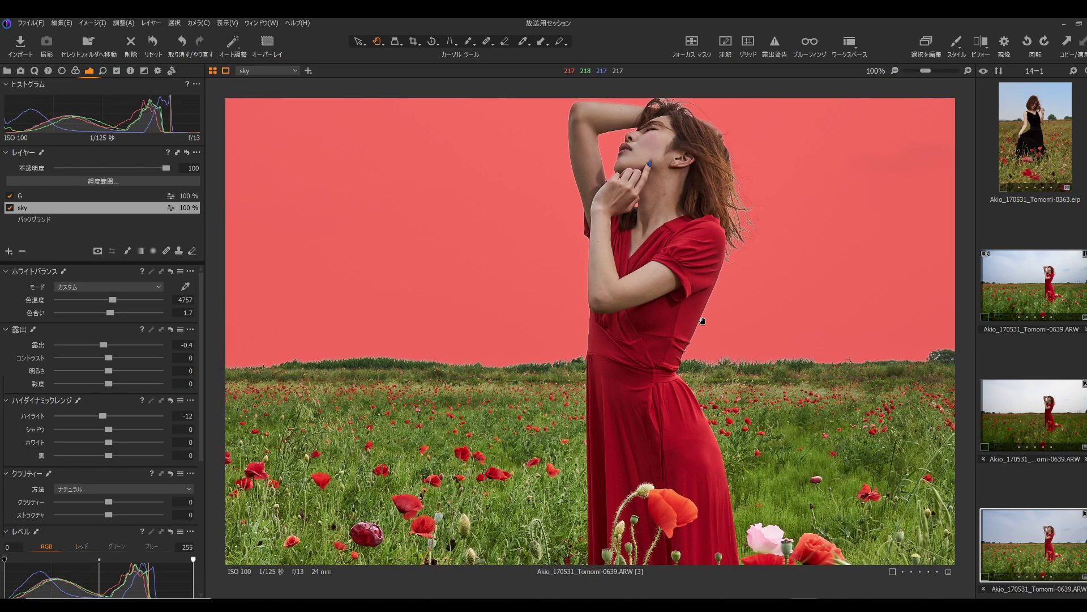
{"action": "left_click", "coordinate": [701, 321]}
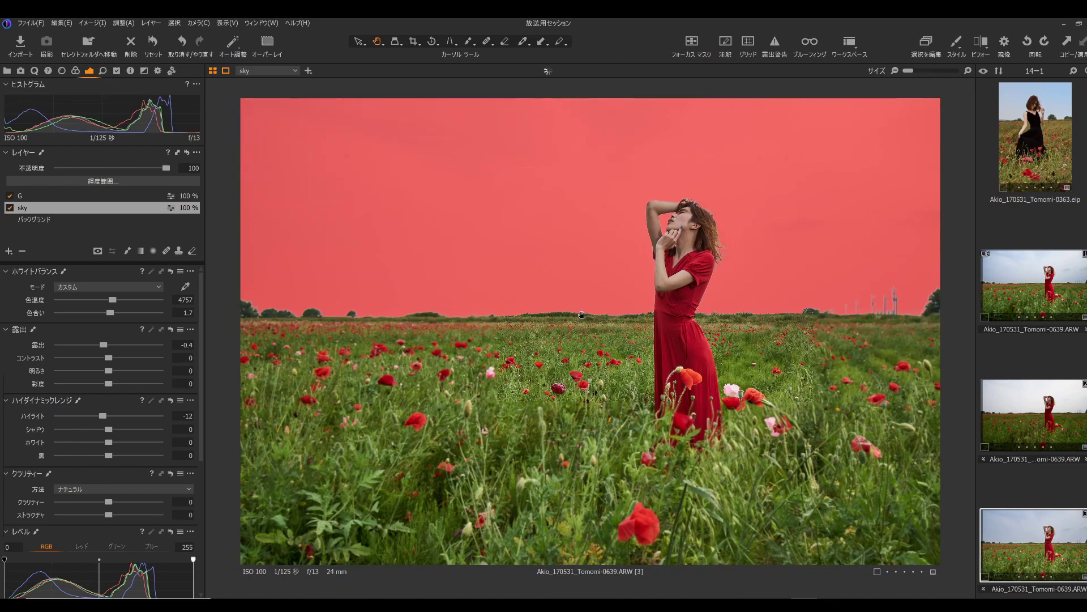
{"action": "left_click", "coordinate": [696, 290]}
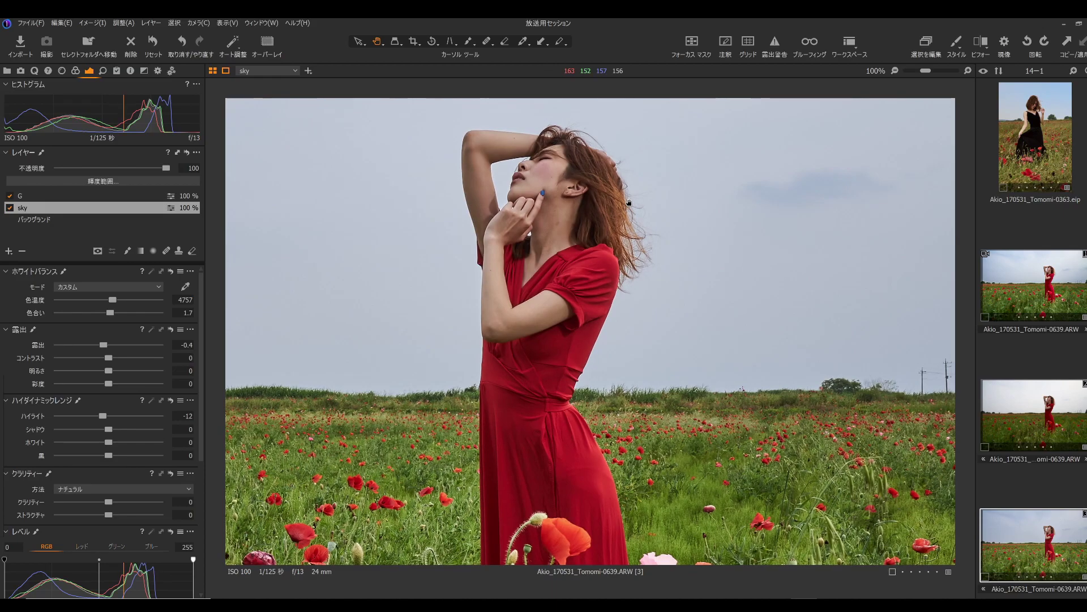
{"action": "key", "text": "ctrl+plus"}
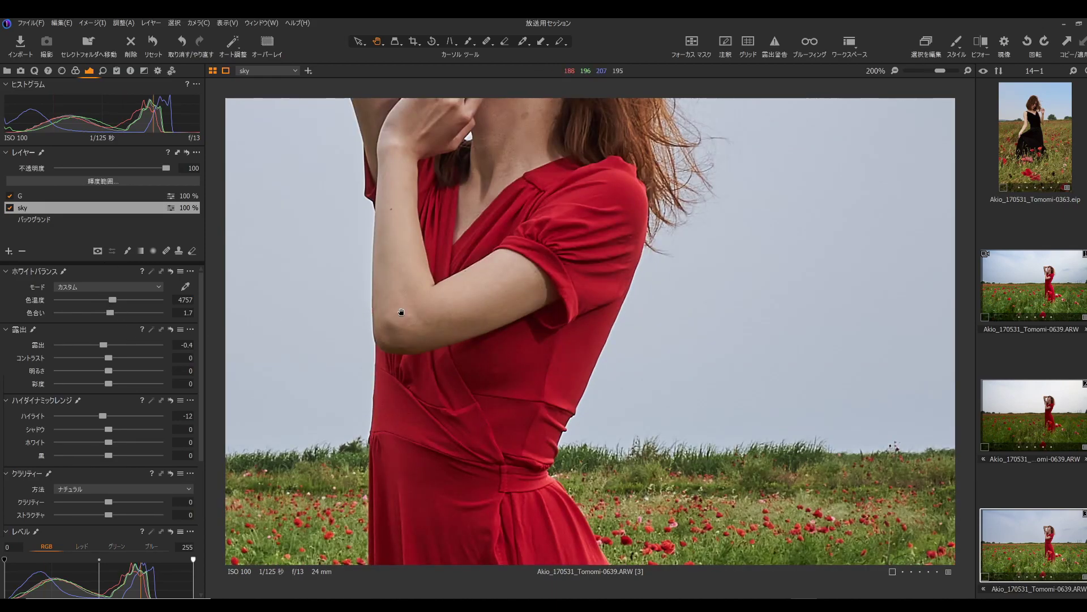
{"action": "key", "text": "ctrl+0"}
Set the sky layer's exposure to -4 to test the mask edges around the woman's arm and hair.
{"action": "left_click_drag", "start_coordinate": [104, 345], "coordinate": [5, 371]}
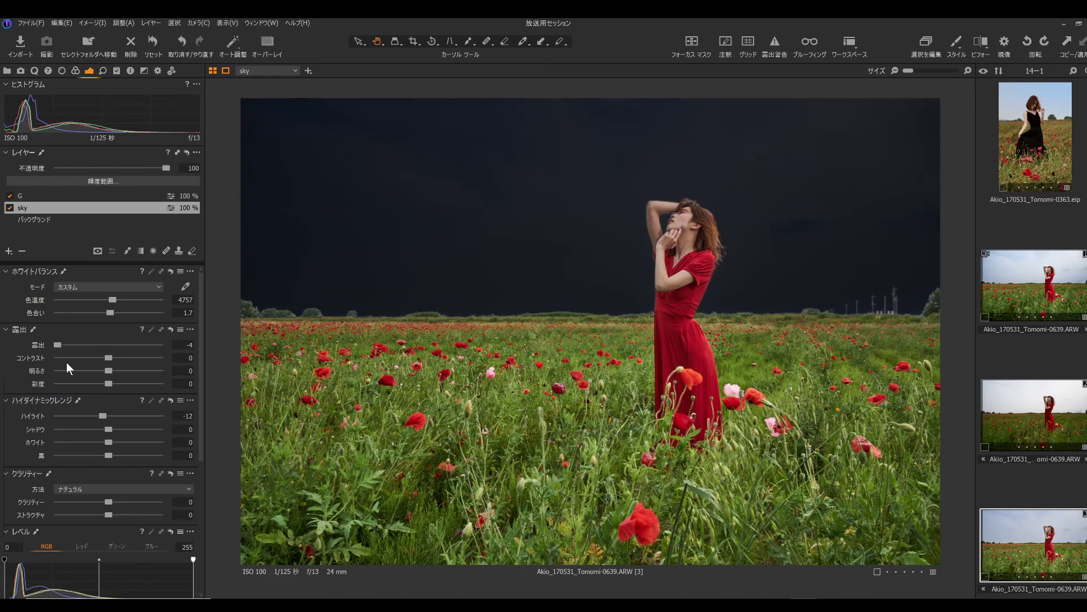
{"action": "left_click", "coordinate": [668, 220]}
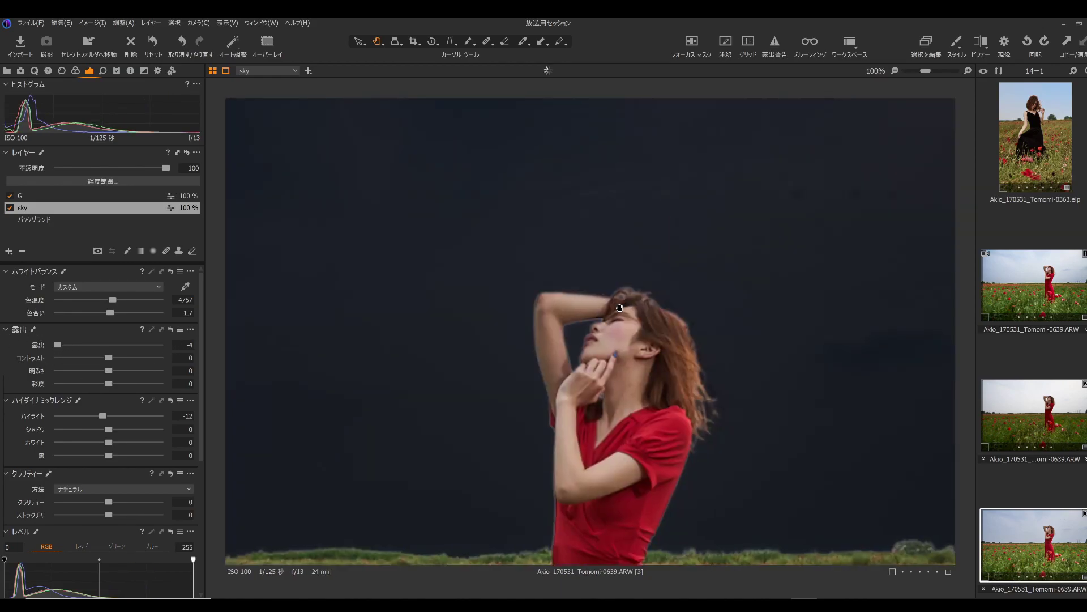
{"action": "key", "text": "ctrl+plus"}
{"action": "key", "text": "ctrl+plus"}
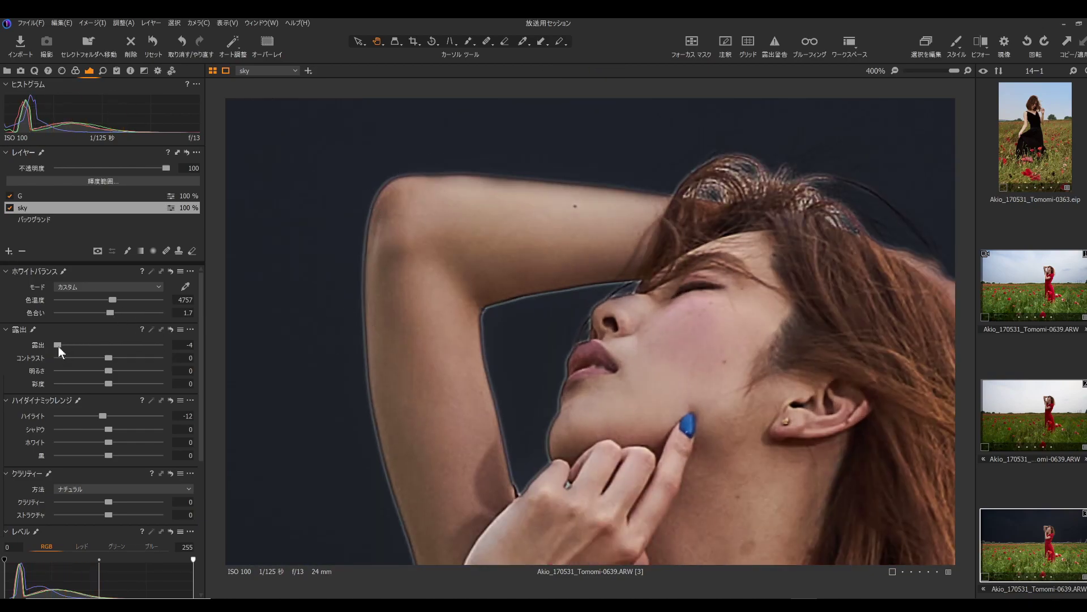
Set the sky layer's exposure to -0.61, contrast to -1 and highlights to -15.
{"action": "left_click_drag", "start_coordinate": [56, 345], "coordinate": [102, 345]}
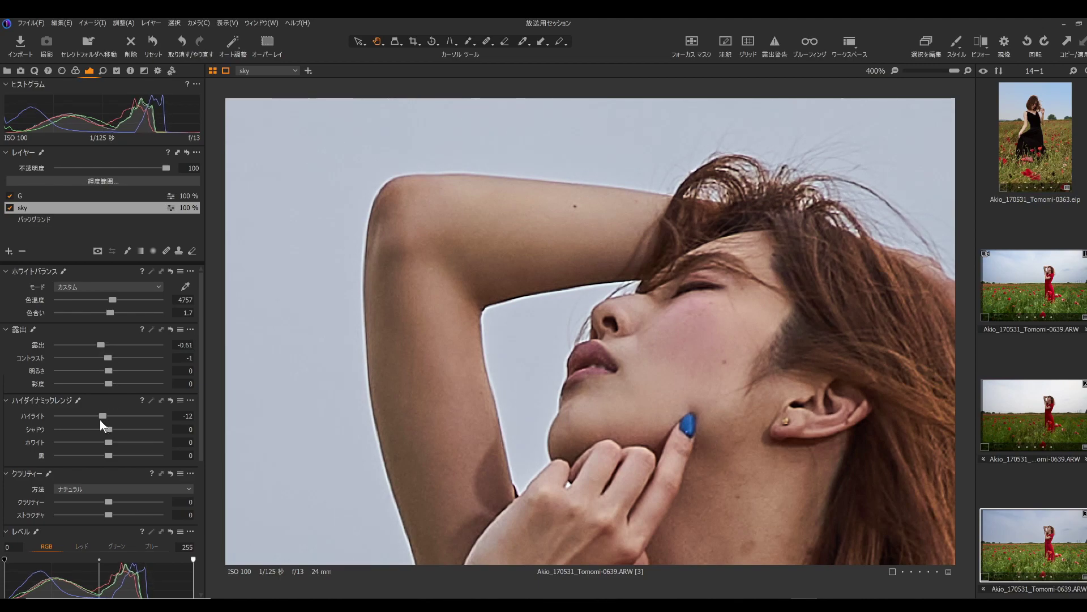
{"action": "left_click_drag", "start_coordinate": [102, 416], "coordinate": [100, 415]}
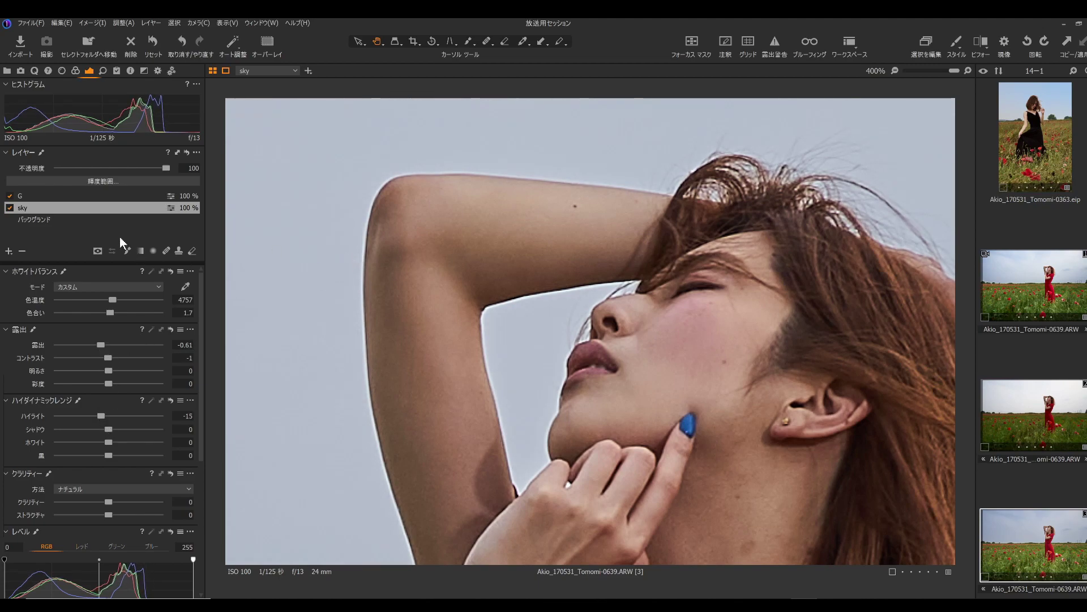
Set layer G's exposure to 0.21 and shadows to 11, and check the whole photo.
{"action": "left_click", "coordinate": [91, 198]}
{"action": "left_click_drag", "start_coordinate": [110, 343], "coordinate": [113, 344]}
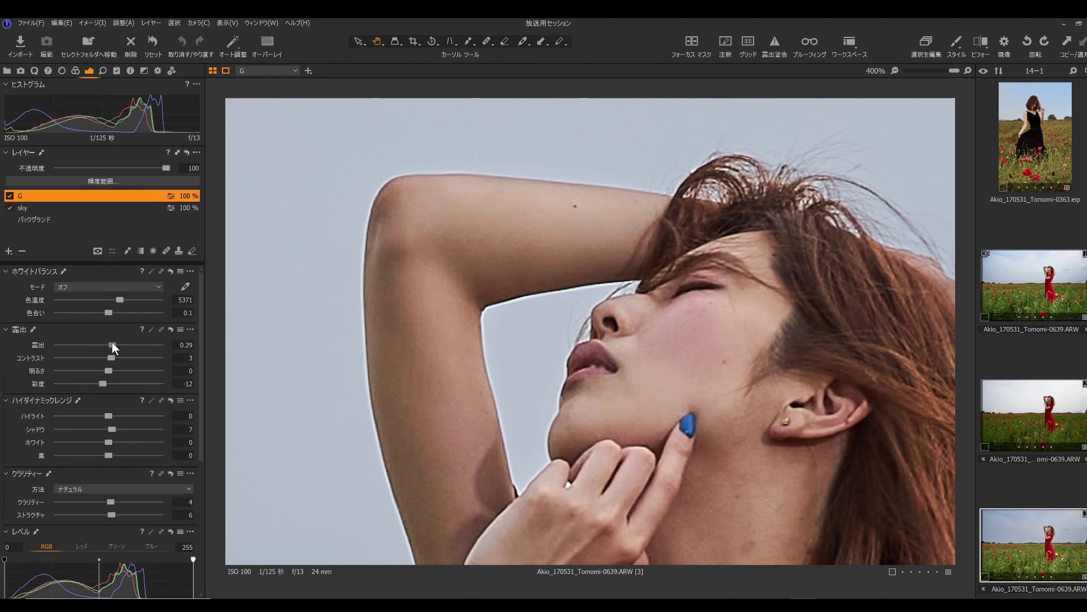
{"action": "left_click_drag", "start_coordinate": [113, 346], "coordinate": [111, 345]}
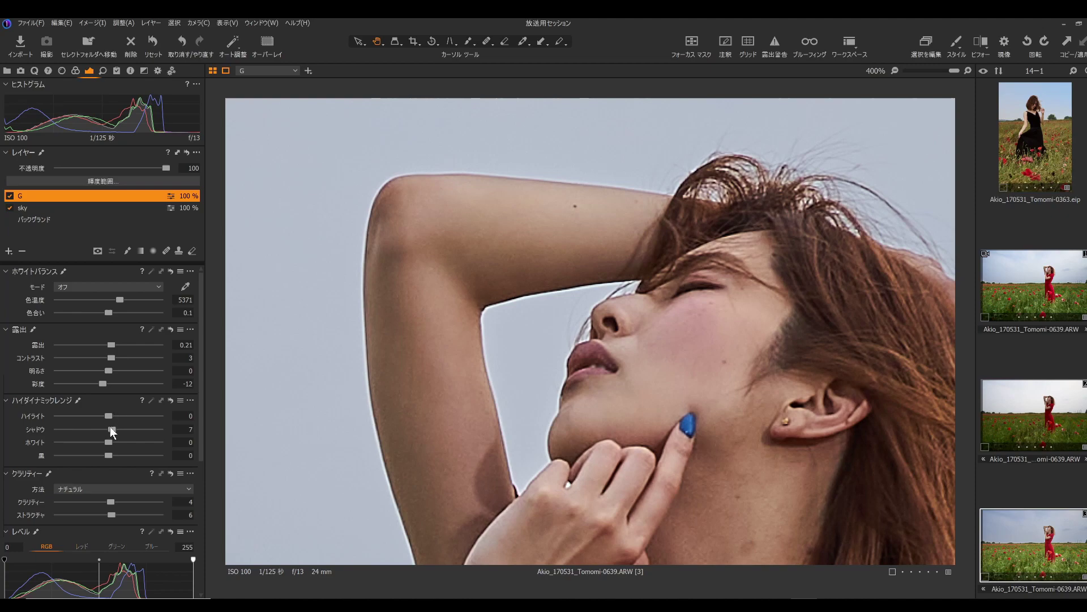
{"action": "left_click_drag", "start_coordinate": [113, 429], "coordinate": [115, 429]}
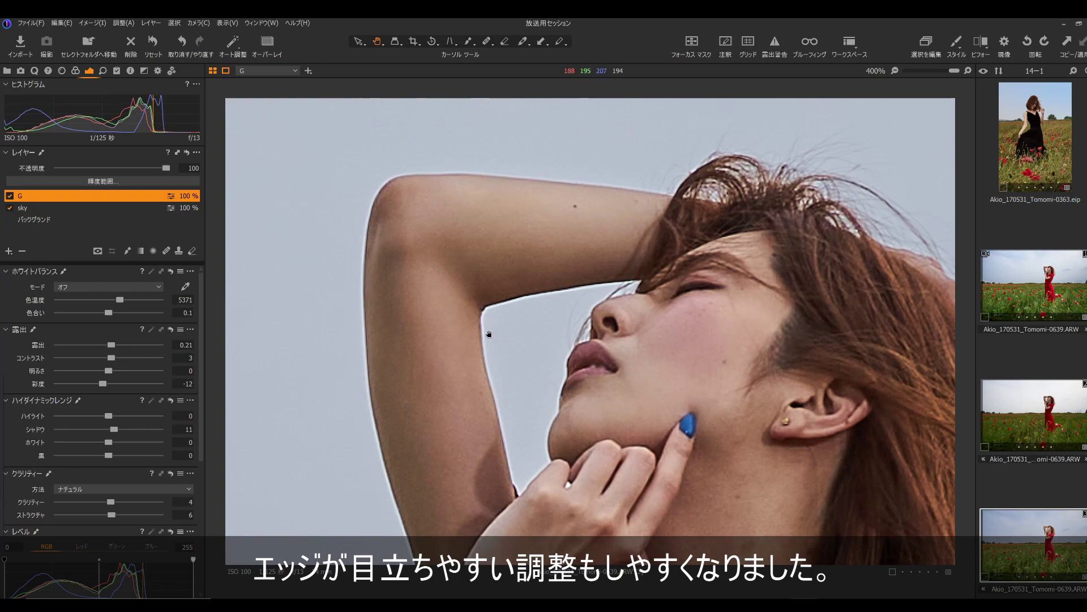
{"action": "key", "text": "ctrl+0"}
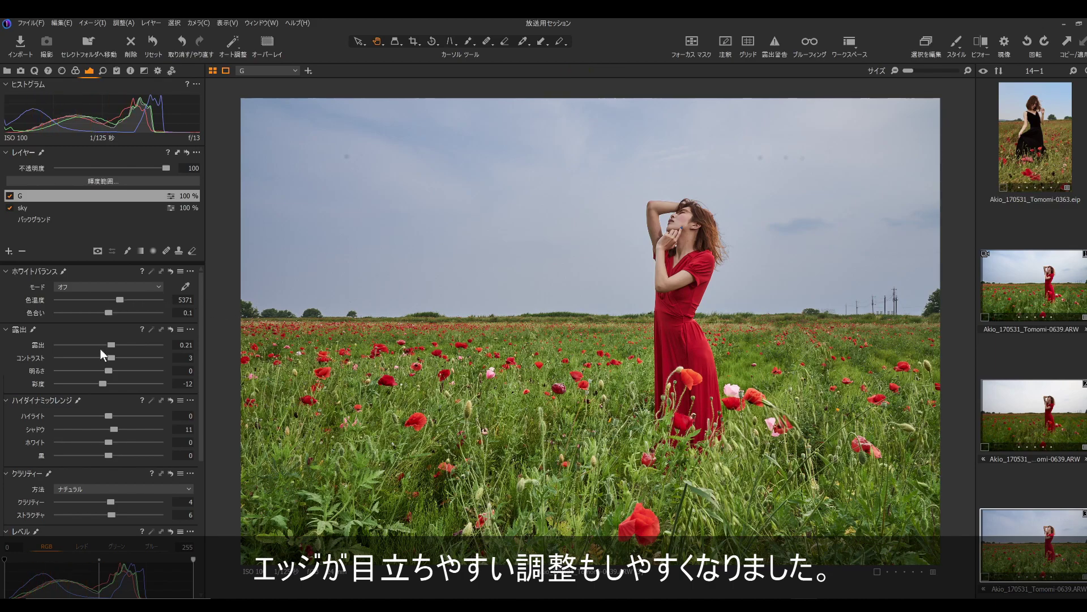
Set layer G's exposure to 0.04 and saturation to -11.
{"action": "left_click_drag", "start_coordinate": [111, 345], "coordinate": [110, 348]}
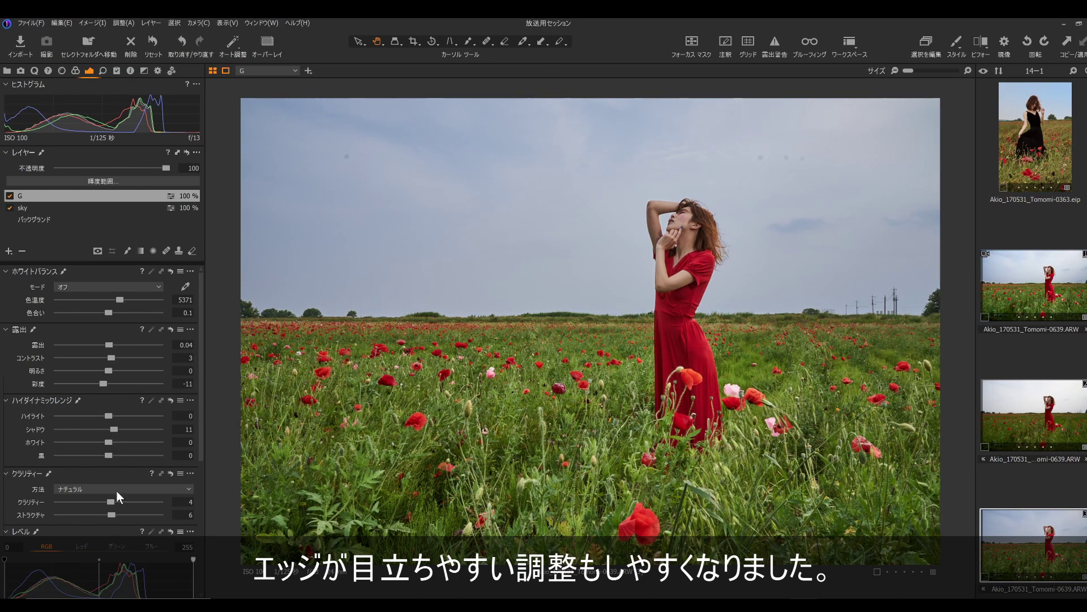
{"action": "left_click_drag", "start_coordinate": [112, 504], "coordinate": [113, 503]}
Add an adjustment layer and heal the dark dust spot in the sky at the photo's upper left.
{"action": "left_click", "coordinate": [9, 251]}
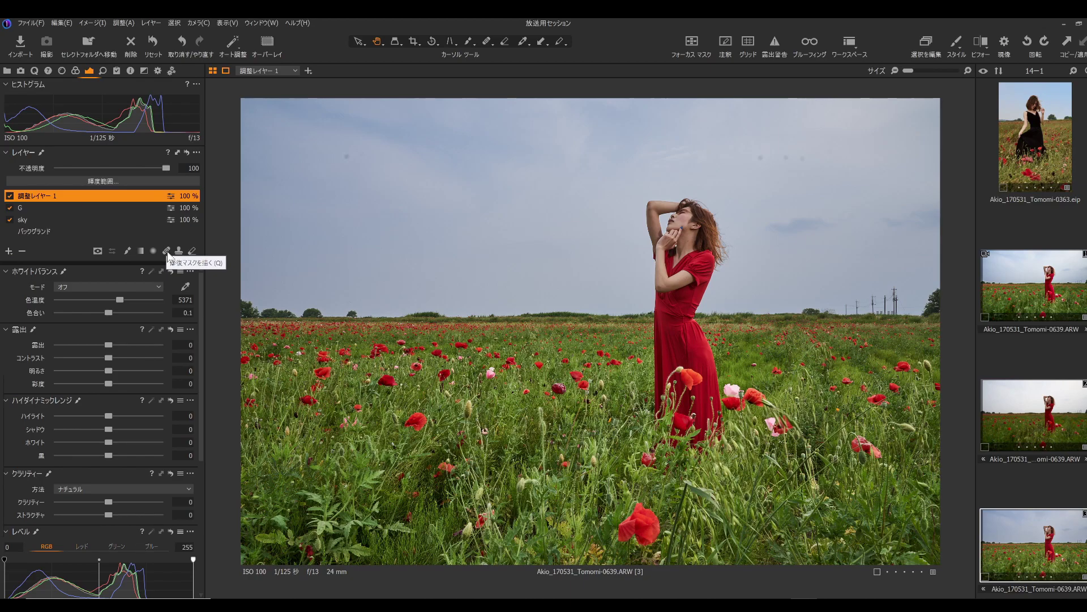
{"action": "left_click", "coordinate": [166, 251]}
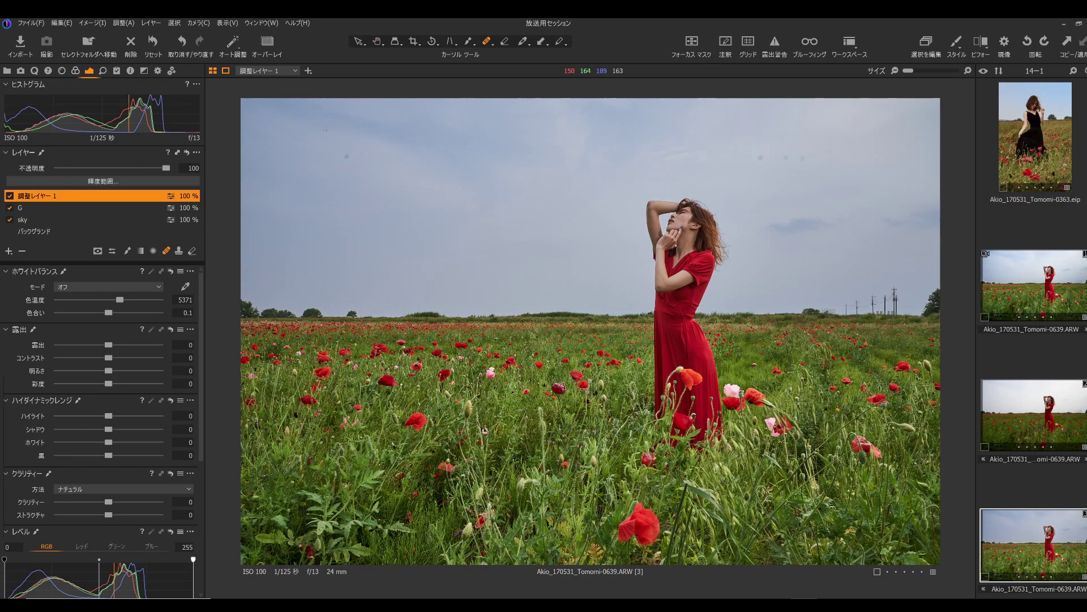
{"action": "key", "text": "ctrl+alt+0"}
{"action": "left_click_drag", "start_coordinate": [325, 130], "coordinate": [284, 143]}
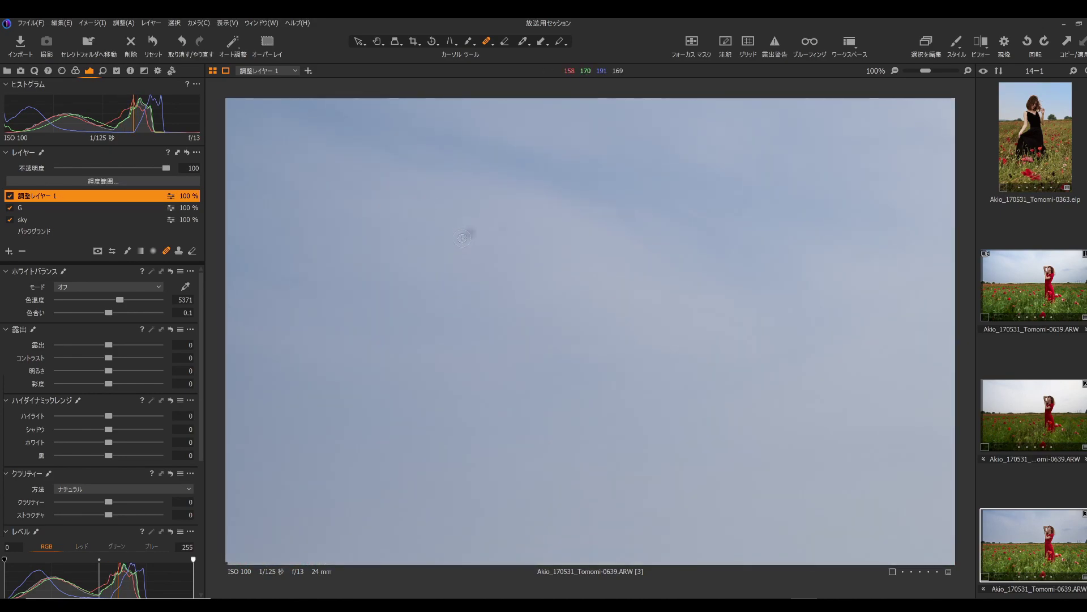
{"action": "left_click", "coordinate": [469, 234]}
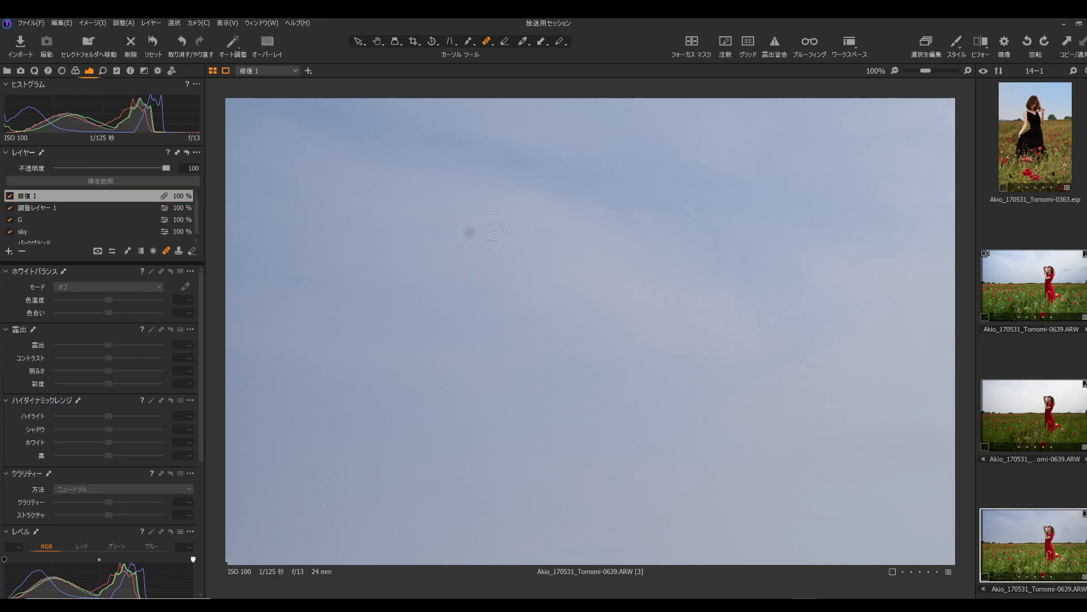
{"action": "left_click_drag", "start_coordinate": [502, 233], "coordinate": [469, 233]}
Heal the three dust spots in the sky beside the woman and the patch of sky above her head.
{"action": "left_click_drag", "start_coordinate": [578, 378], "coordinate": [640, 293]}
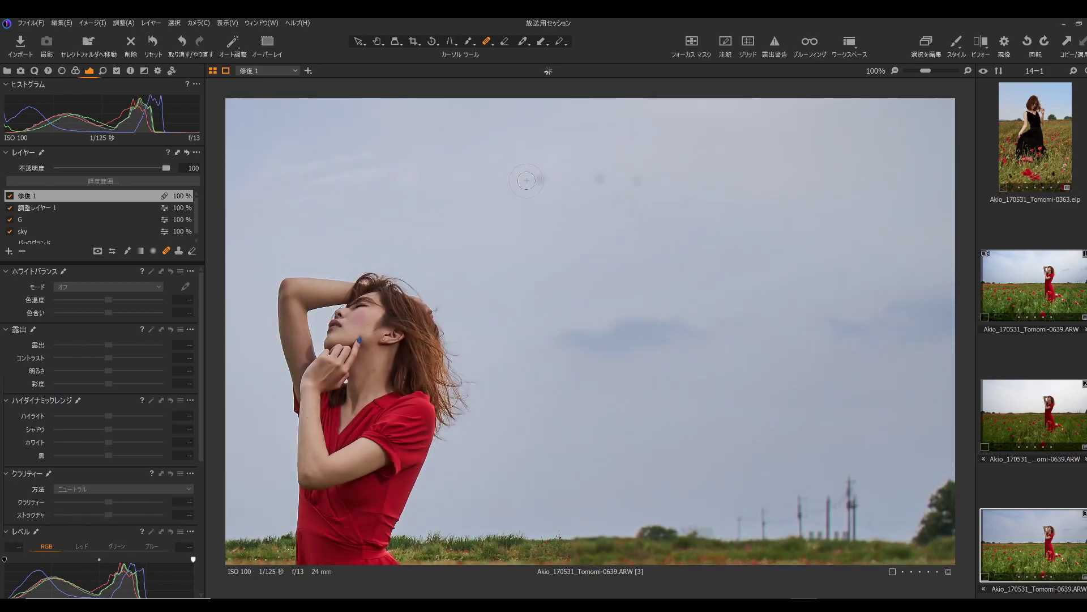
{"action": "left_click", "coordinate": [542, 177]}
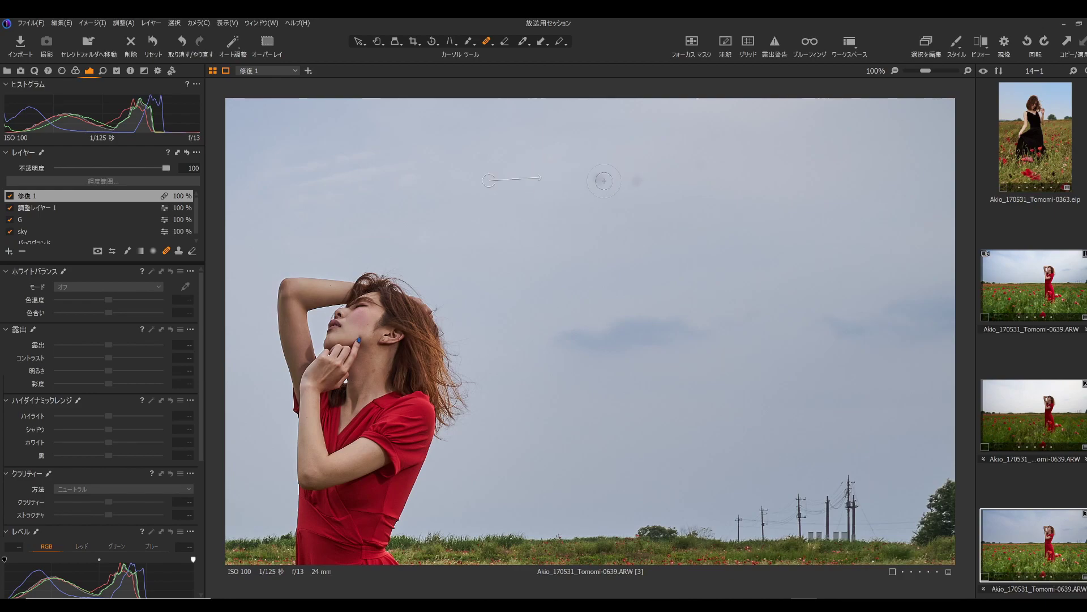
{"action": "left_click_drag", "start_coordinate": [600, 177], "coordinate": [599, 183]}
{"action": "left_click_drag", "start_coordinate": [727, 209], "coordinate": [752, 138]}
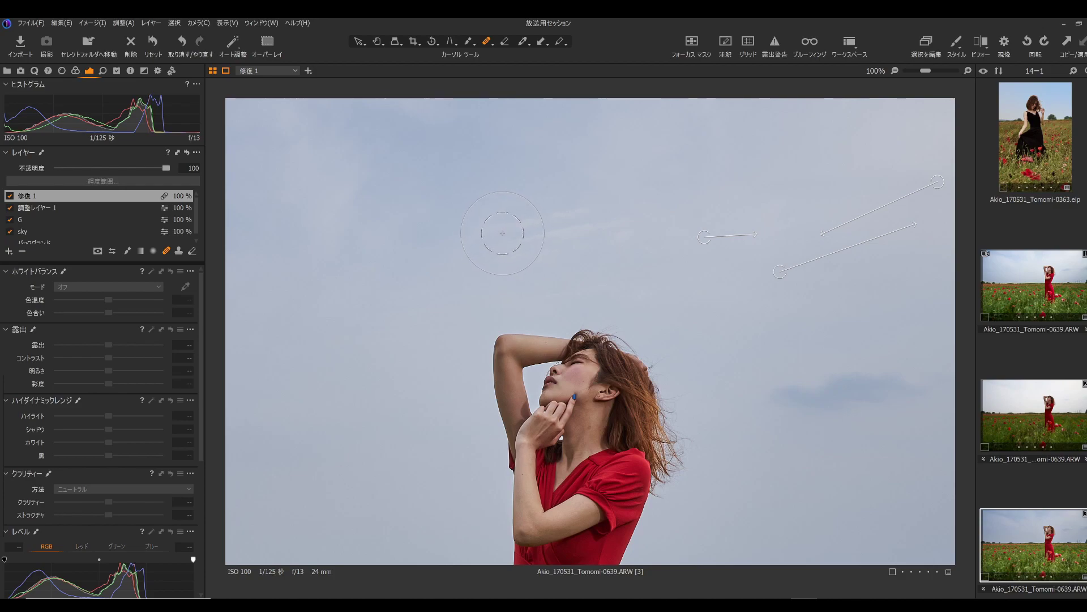
{"action": "left_click", "coordinate": [493, 231]}
{"action": "left_click_drag", "start_coordinate": [493, 230], "coordinate": [583, 230]}
{"action": "key", "text": "ctrl+0"}
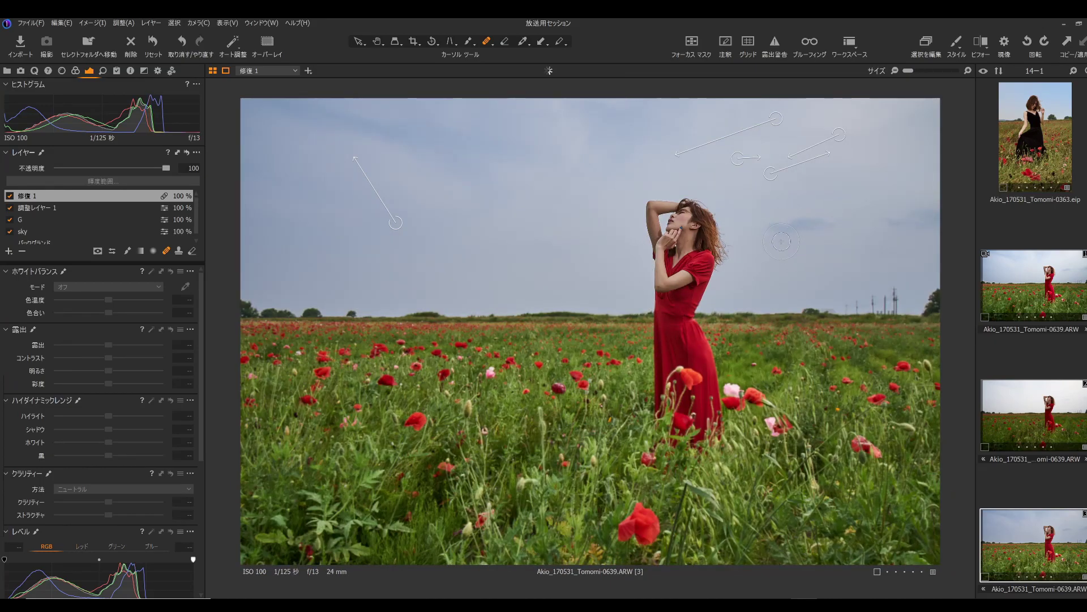
Shrink the healing brush and heal the three blemishes on the woman's neck.
{"action": "scroll", "coordinate": [809, 209], "scroll_direction": "up", "scroll_amount": 5}
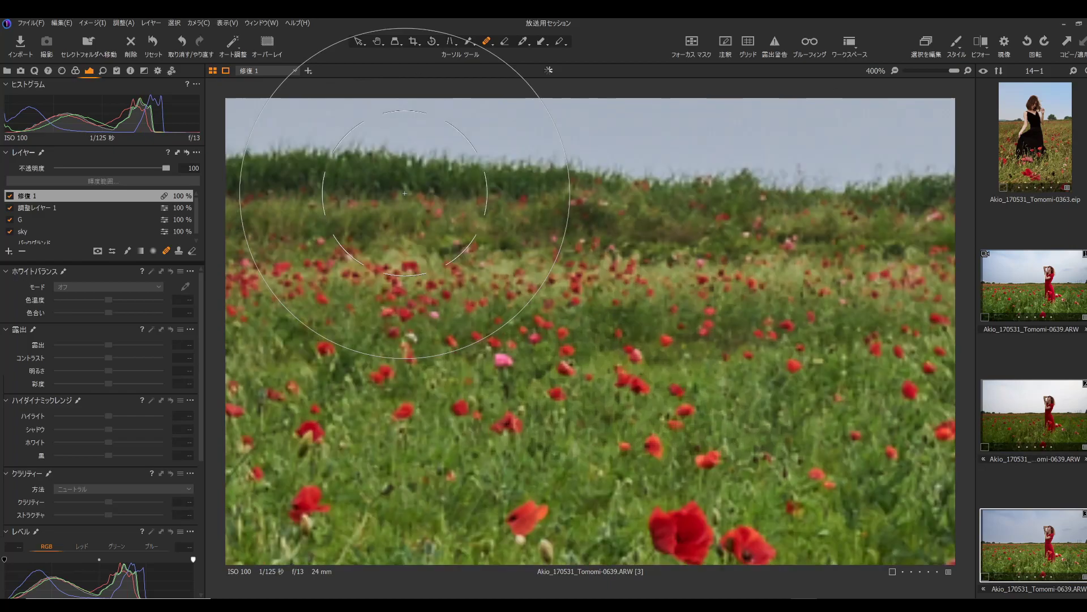
{"action": "left_click", "coordinate": [700, 251]}
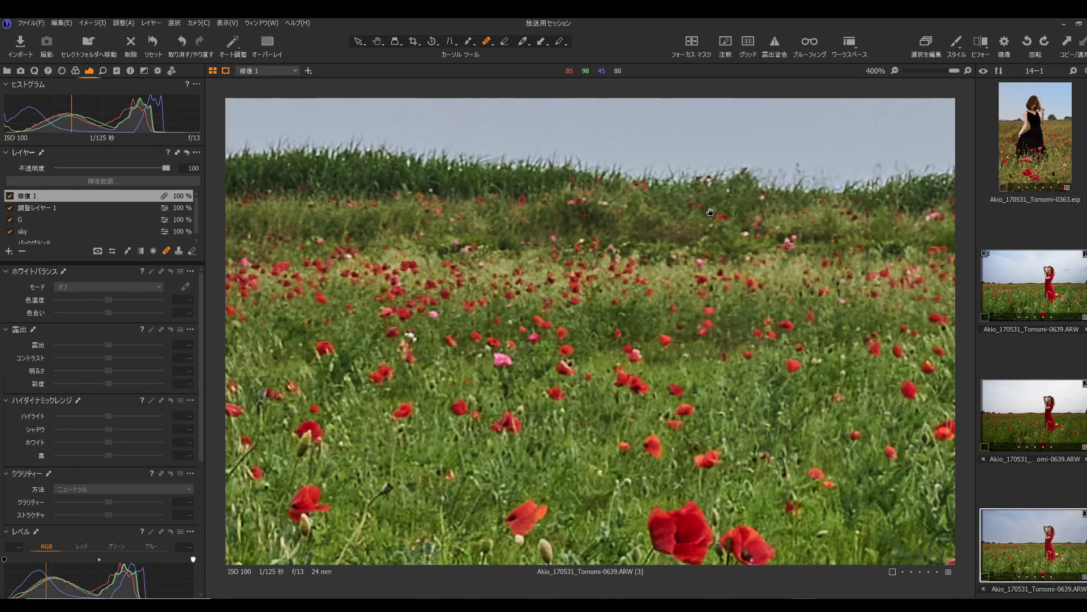
{"action": "scroll", "coordinate": [716, 177], "scroll_direction": "down", "scroll_amount": 2}
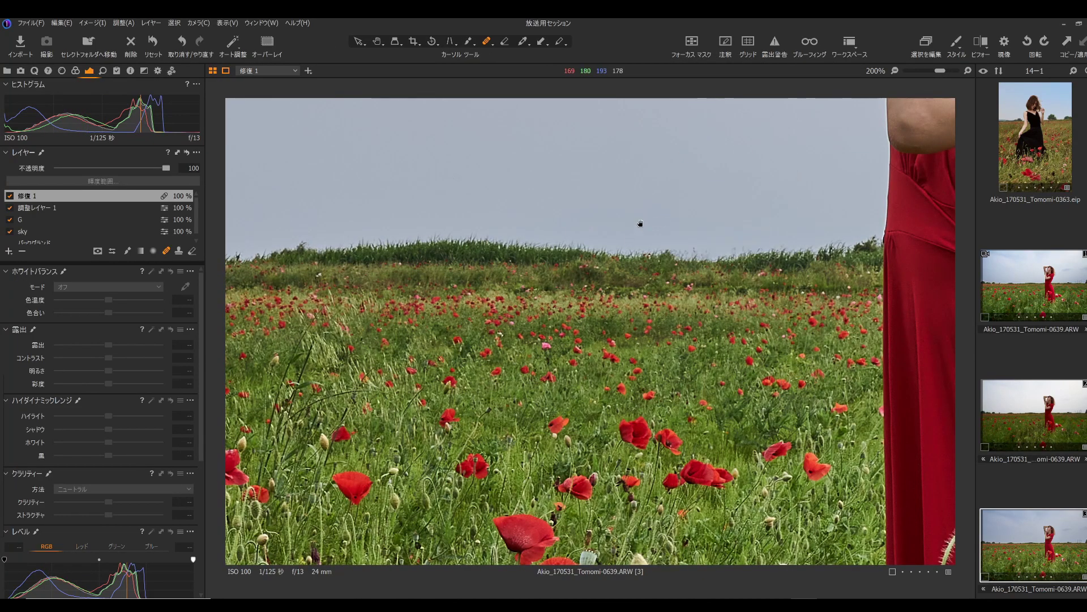
{"action": "left_click_drag", "start_coordinate": [765, 232], "coordinate": [573, 416]}
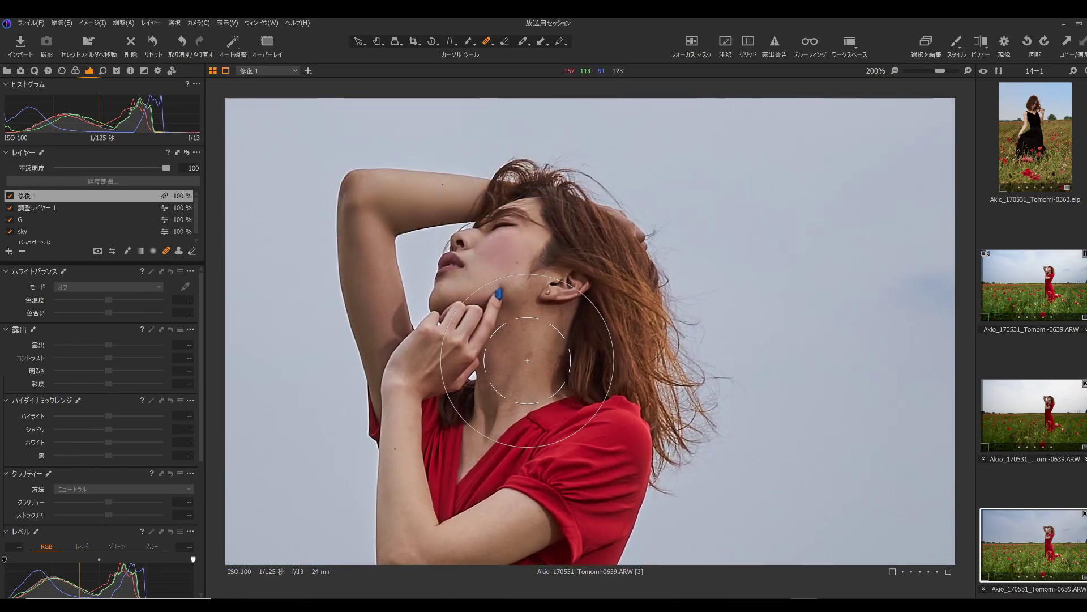
{"action": "key", "text": "bracketleft"}
{"action": "key", "text": "bracketleft"}
{"action": "key", "text": "bracketleft"}
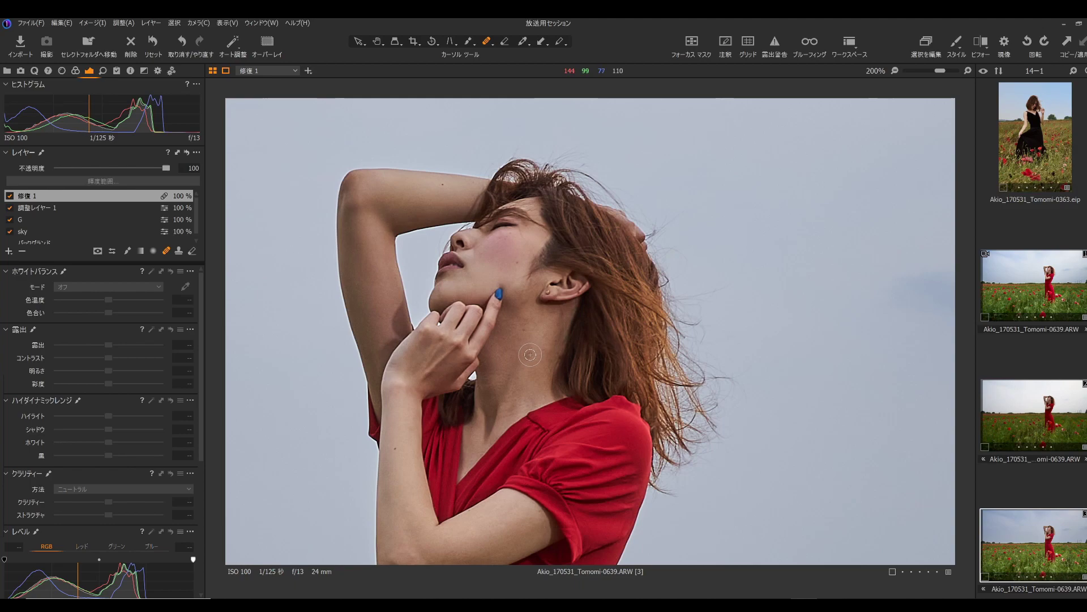
{"action": "left_click", "coordinate": [529, 354]}
{"action": "left_click", "coordinate": [526, 330]}
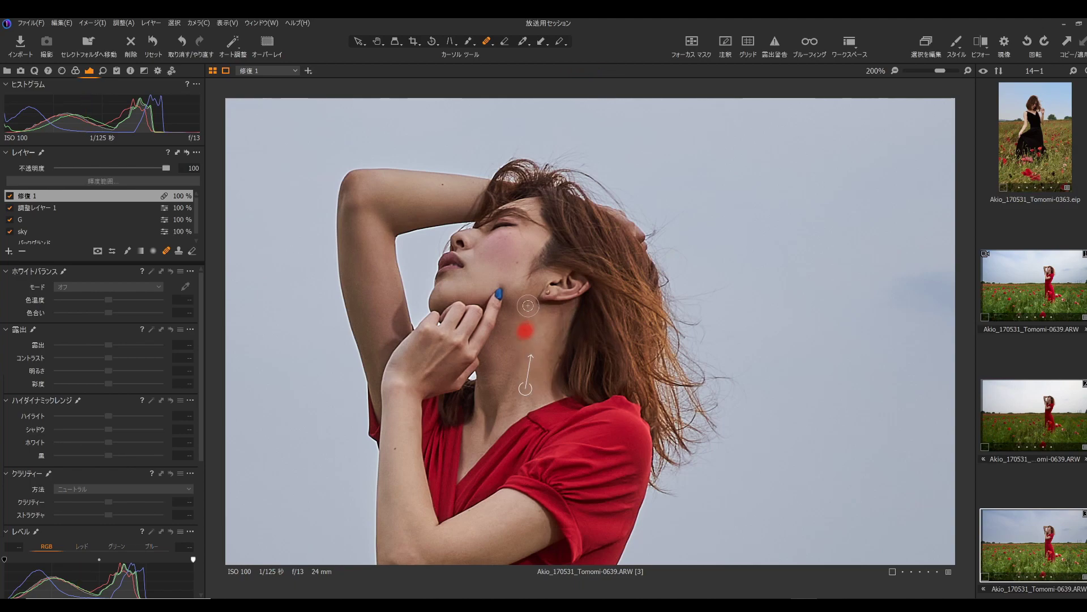
{"action": "left_click", "coordinate": [526, 301]}
Heal the blemishes on the woman's cheek, raised arm, forearm and elbow.
{"action": "left_click", "coordinate": [520, 262]}
{"action": "left_click_drag", "start_coordinate": [501, 237], "coordinate": [505, 238]}
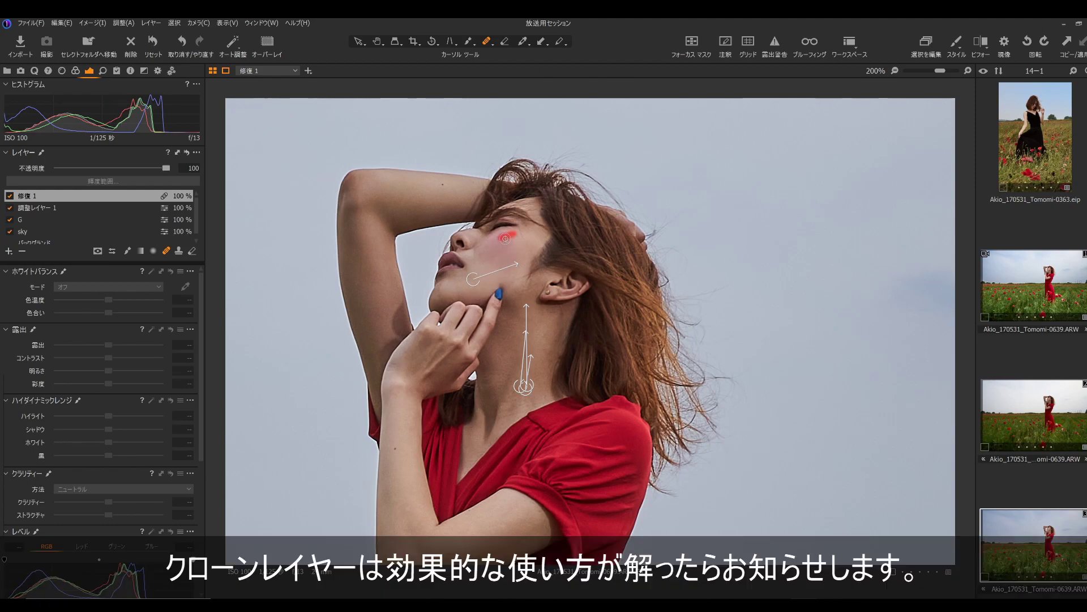
{"action": "left_click", "coordinate": [445, 183]}
{"action": "left_click", "coordinate": [398, 447]}
{"action": "mouse_move", "coordinate": [413, 521]}
{"action": "left_mouse_down"}
{"action": "mouse_move", "coordinate": [436, 453]}
{"action": "mouse_move", "coordinate": [436, 462]}
{"action": "left_mouse_up"}
{"action": "left_click", "coordinate": [456, 377]}
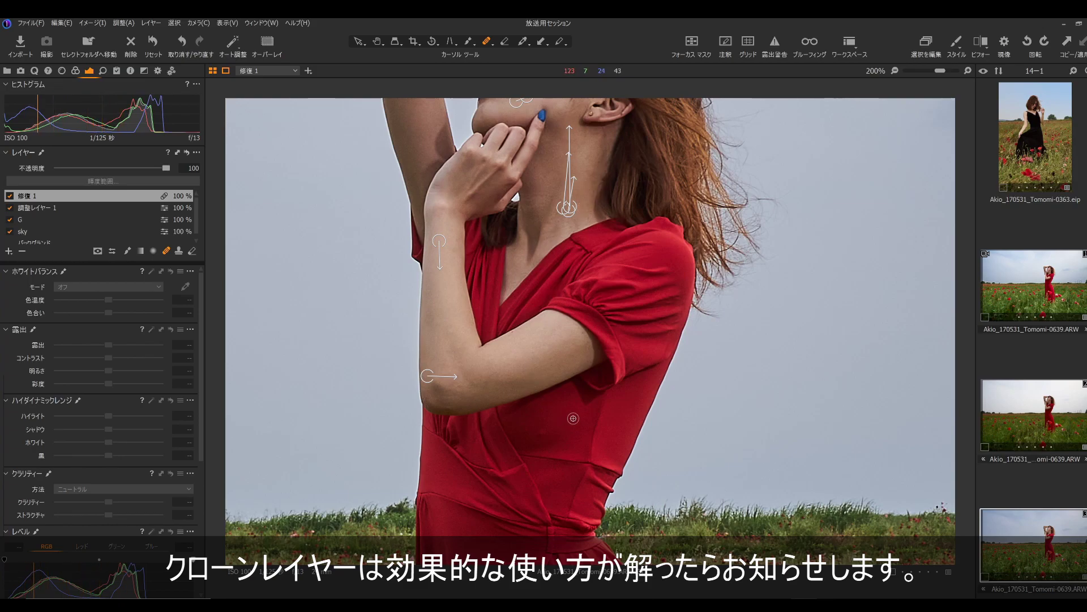
Compare the whole retouched photo with its first variant.
{"action": "key", "text": "ctrl+0"}
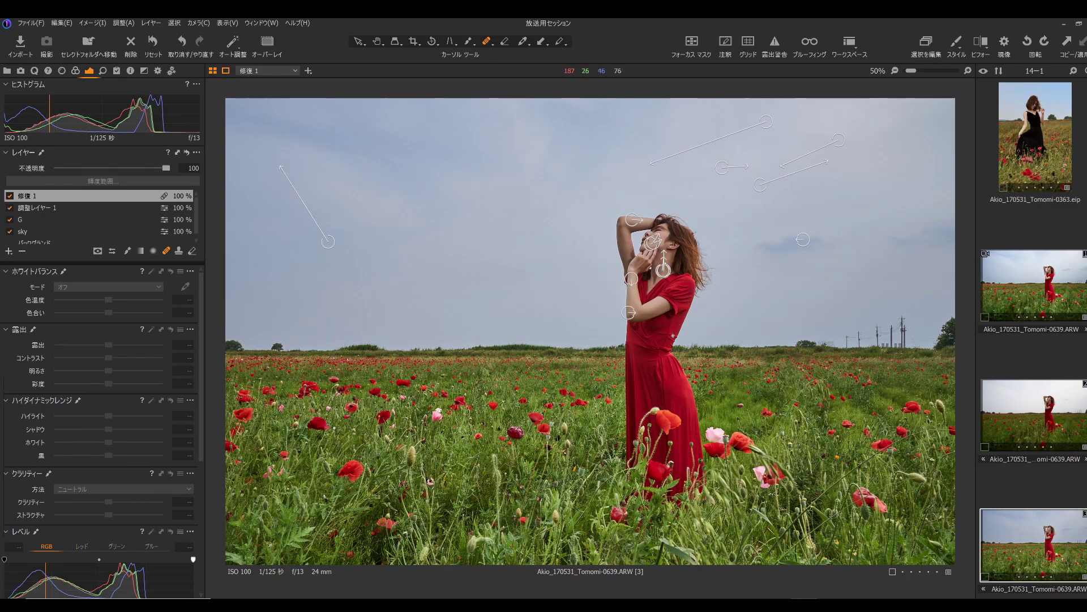
{"action": "left_click", "coordinate": [1069, 298]}
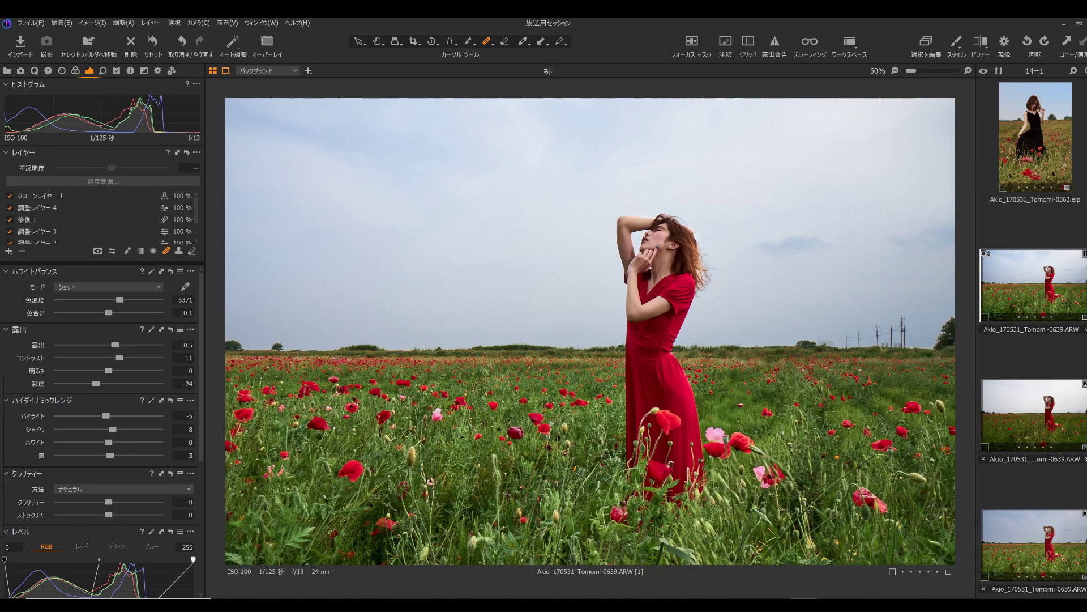
{"action": "left_click", "coordinate": [1048, 542]}
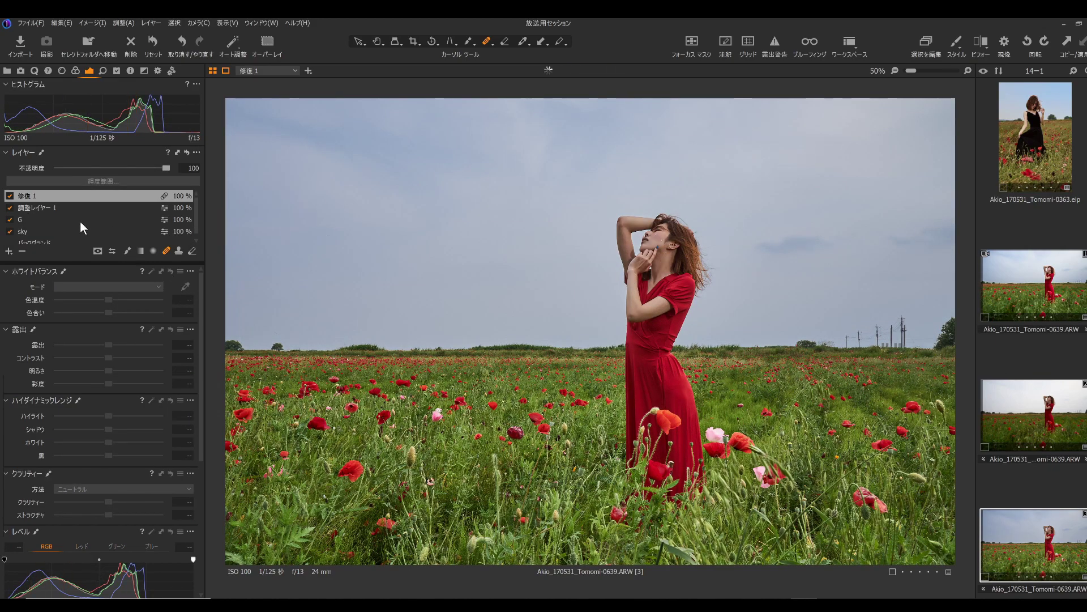
Add an adjustment layer named H and brush its mask along the lit side of the woman's hair and dress.
{"action": "left_click", "coordinate": [9, 251]}
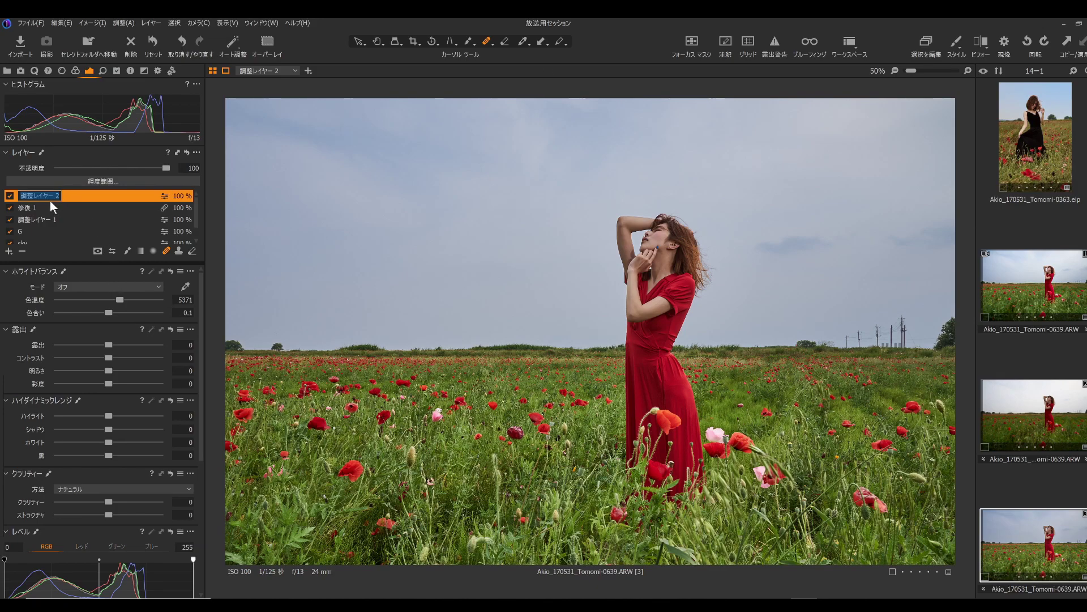
{"action": "type", "text": "H"}
{"action": "key", "text": "Return"}
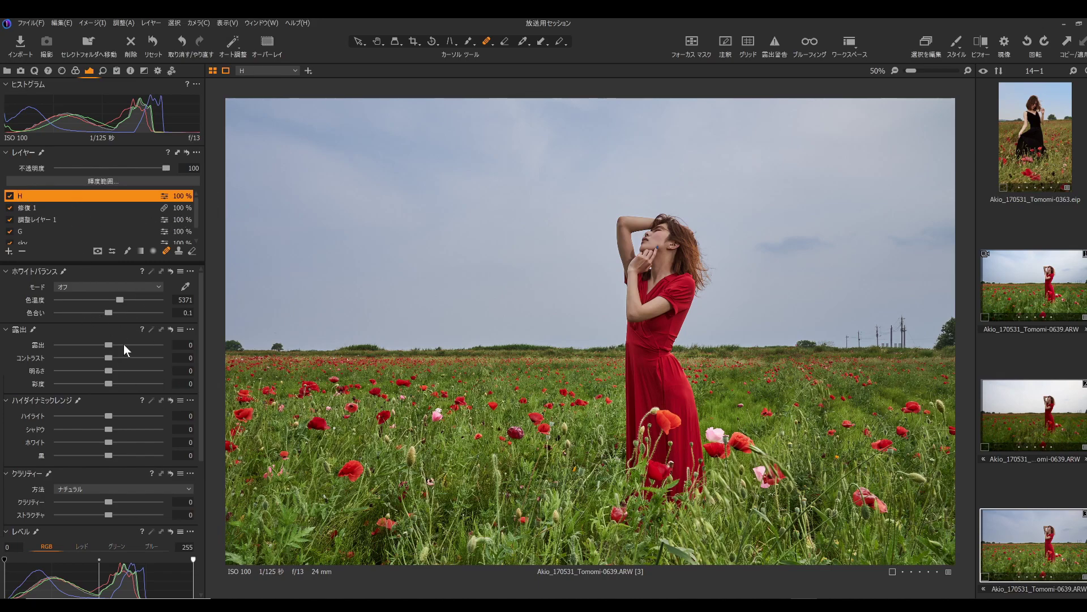
{"action": "left_click", "coordinate": [124, 249]}
{"action": "left_click", "coordinate": [692, 285]}
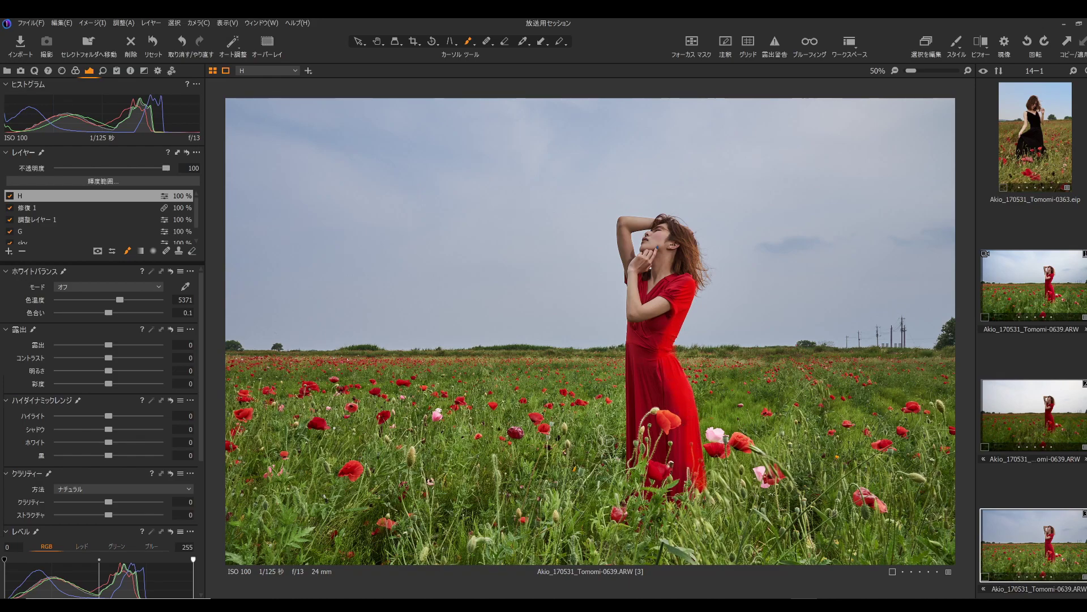
Limit layer H's mask to the luma range 66 to 235 with a lower falloff of 37, and set its exposure to 0.4.
{"action": "left_click", "coordinate": [164, 180]}
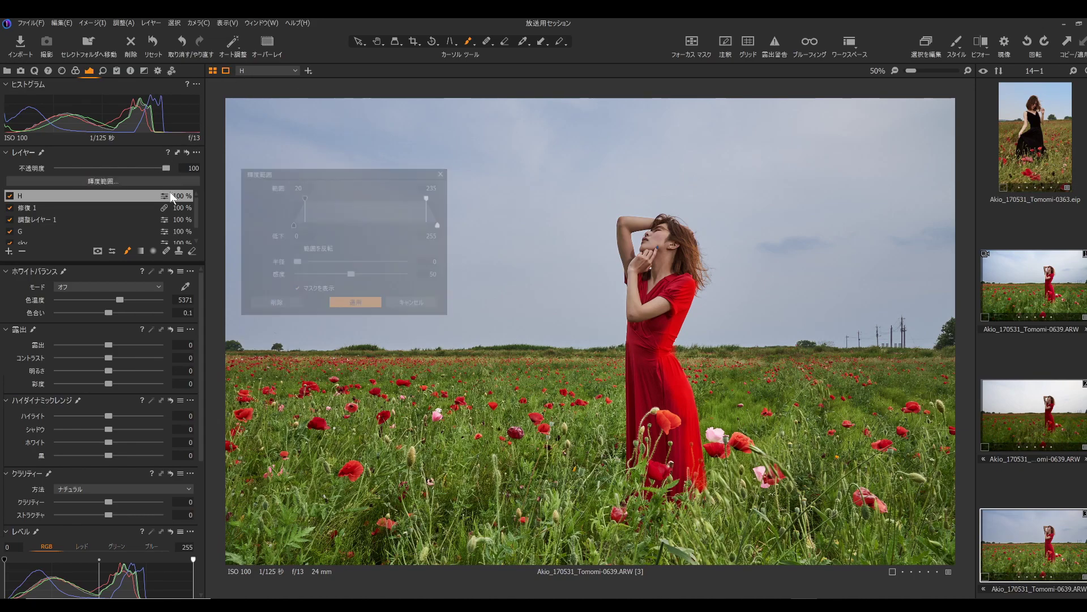
{"action": "left_click_drag", "start_coordinate": [307, 199], "coordinate": [332, 199]}
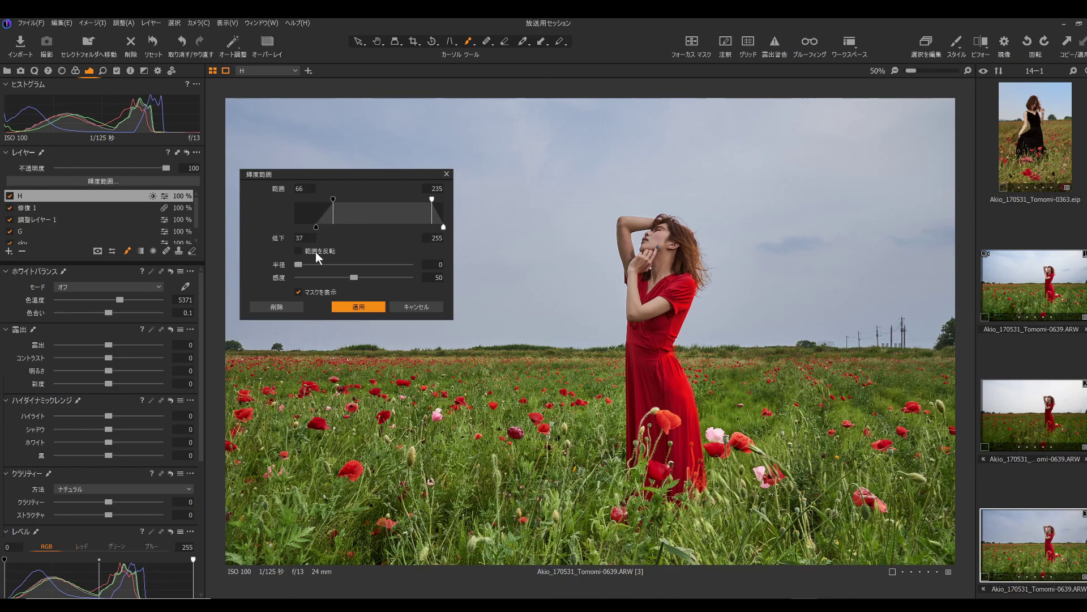
{"action": "left_click", "coordinate": [354, 306]}
{"action": "left_click_drag", "start_coordinate": [109, 345], "coordinate": [117, 344]}
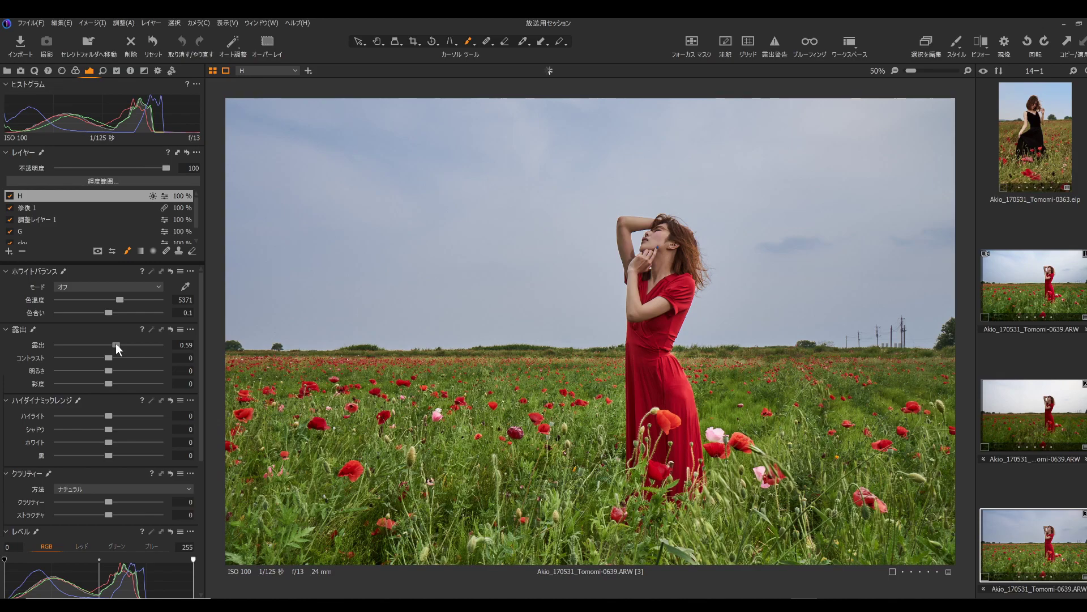
{"action": "left_click_drag", "start_coordinate": [115, 344], "coordinate": [114, 344]}
Examine layer H's mask edges along the woman's arm, sleeve, waist and hair at 300% without changing the luma range.
{"action": "key", "text": "ctrl+plus"}
{"action": "key", "text": "ctrl+plus"}
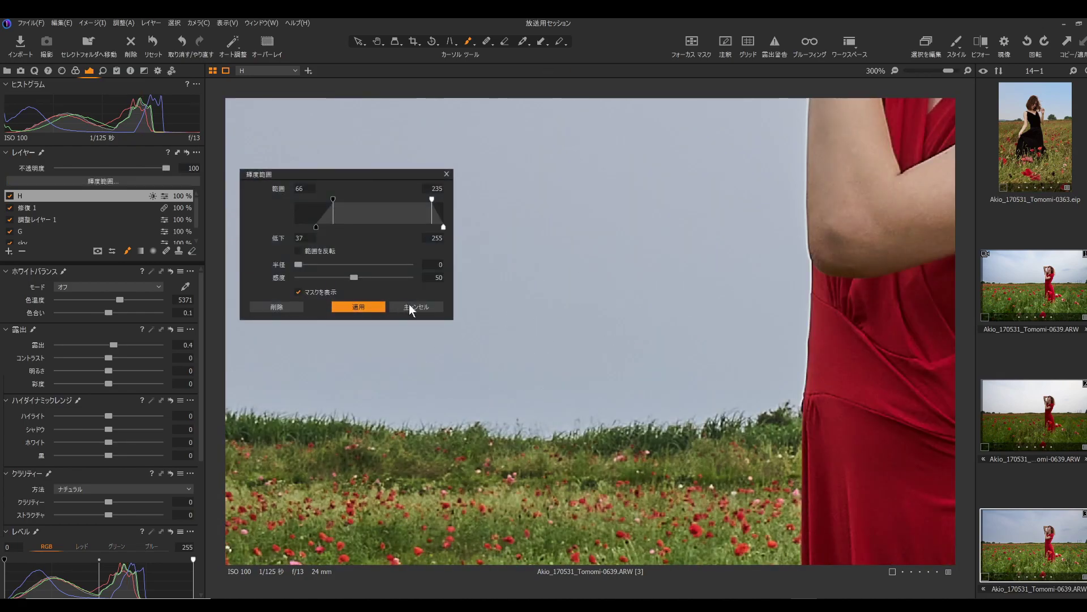
{"action": "left_click", "coordinate": [408, 307]}
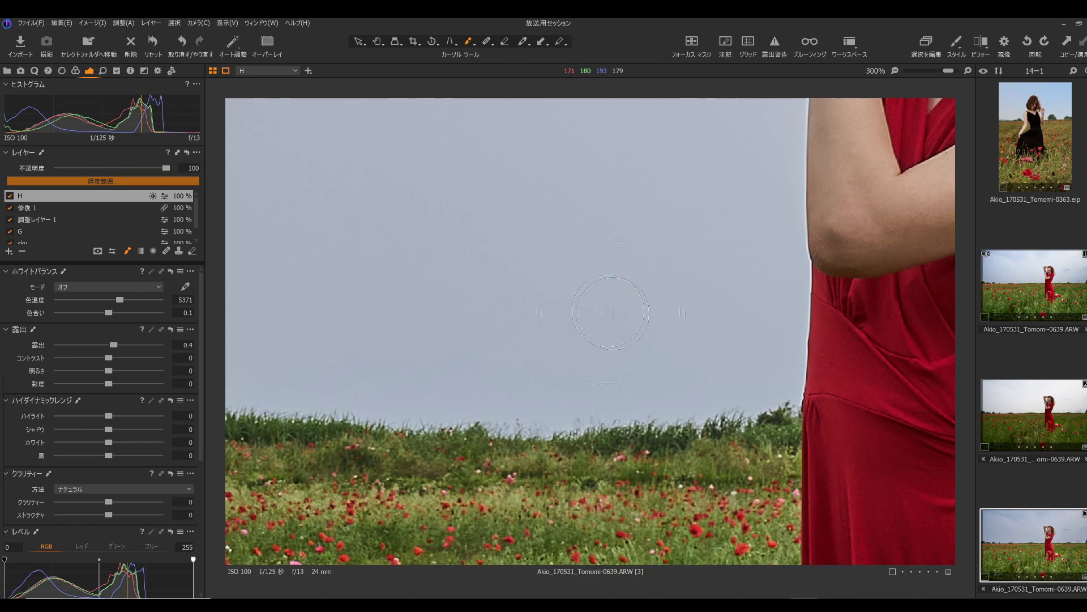
{"action": "left_click", "coordinate": [393, 309]}
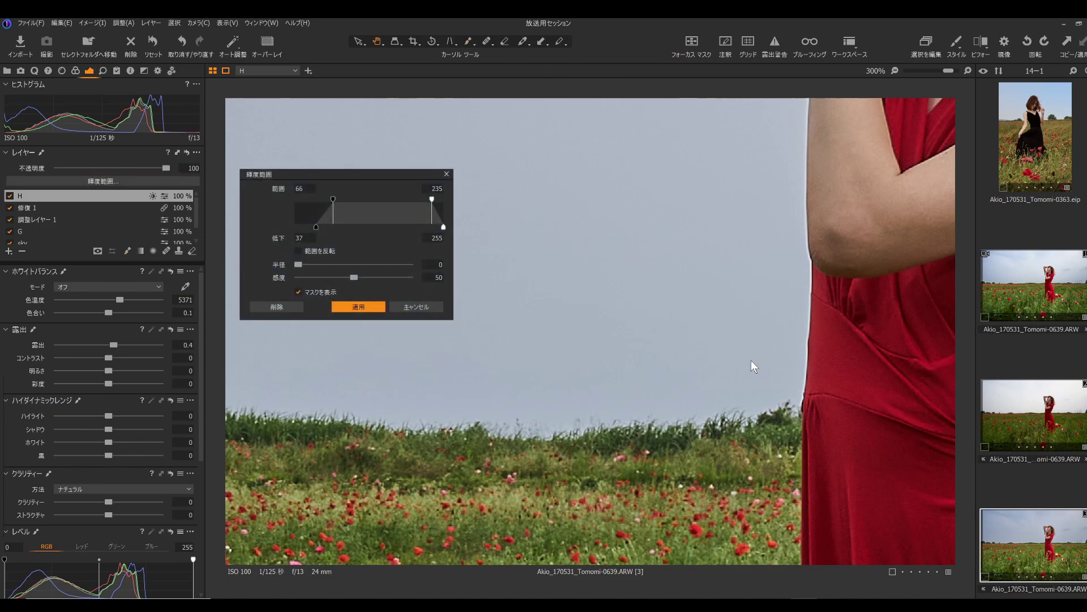
{"action": "left_click", "coordinate": [413, 307]}
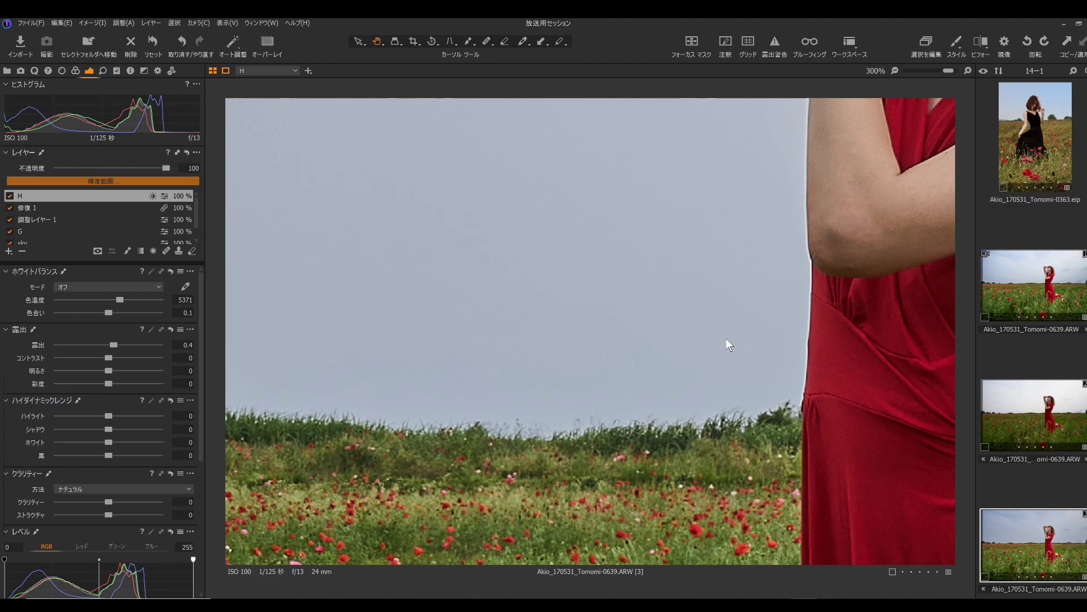
{"action": "left_click", "coordinate": [415, 307]}
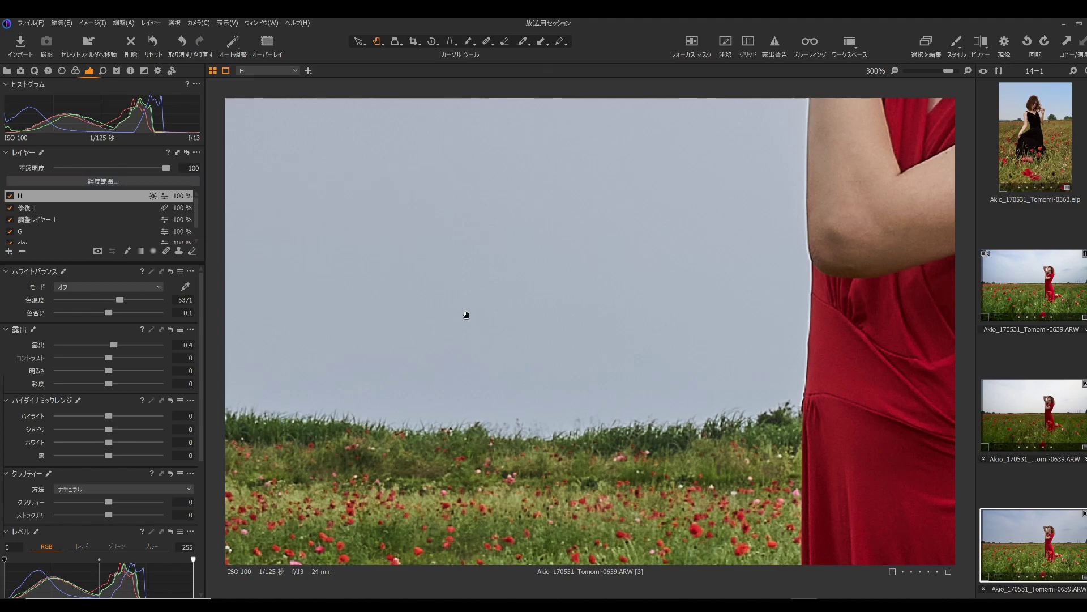
{"action": "left_click_drag", "start_coordinate": [826, 304], "coordinate": [411, 282]}
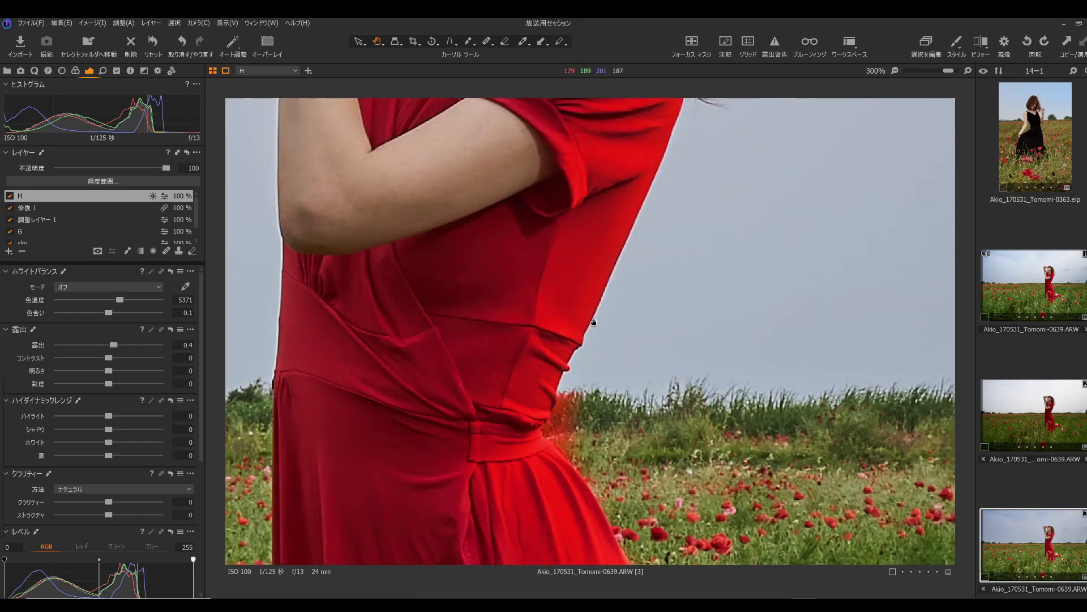
{"action": "left_click_drag", "start_coordinate": [593, 328], "coordinate": [544, 447]}
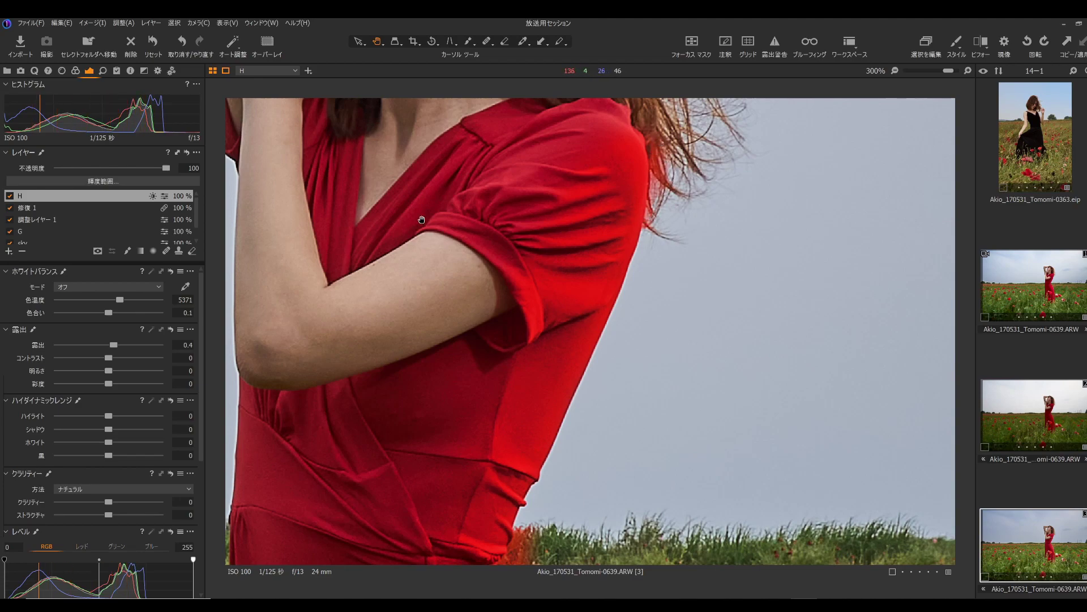
Set layer H's lower luma range limit to 69 with a falloff of 40, and apply the range.
{"action": "left_click", "coordinate": [147, 180]}
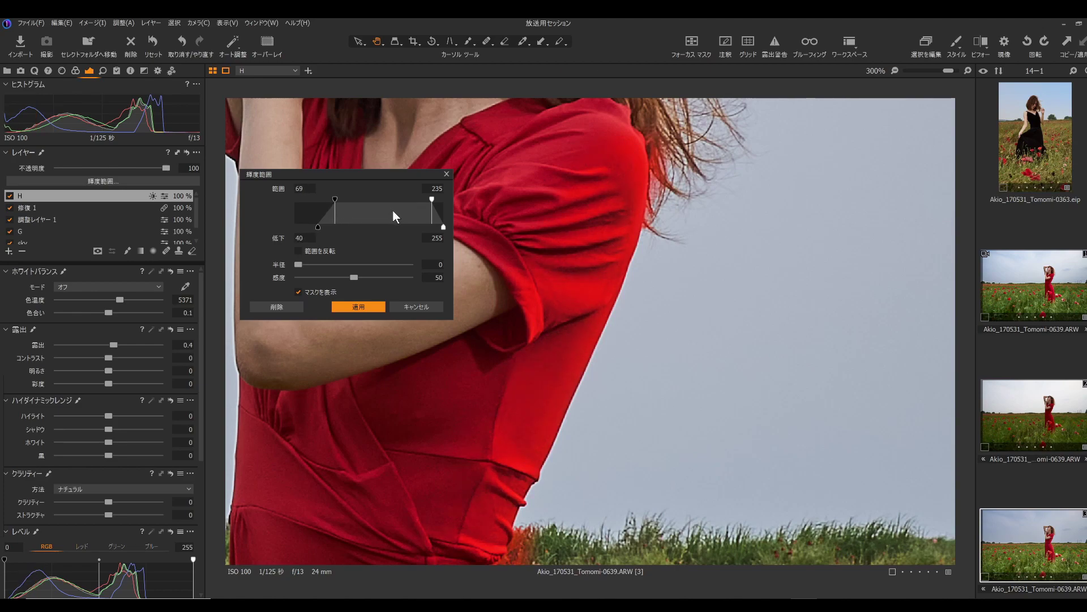
{"action": "left_click_drag", "start_coordinate": [427, 202], "coordinate": [397, 228]}
{"action": "left_click", "coordinate": [358, 307]}
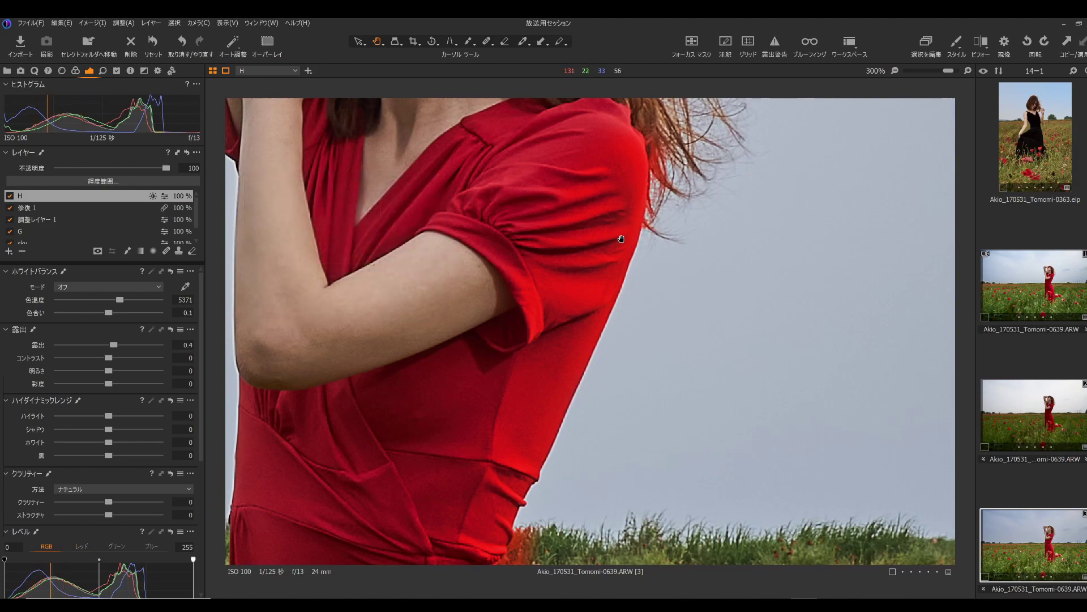
Erase layer H's mask spill from the grass beside the woman's waist.
{"action": "key", "text": "e"}
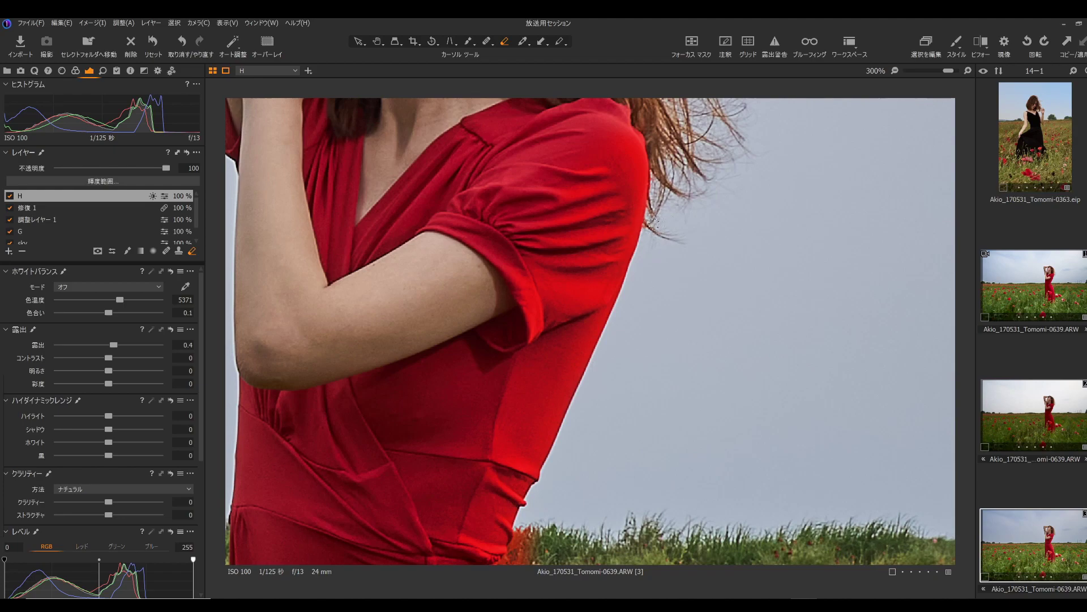
{"action": "left_click_drag", "start_coordinate": [566, 490], "coordinate": [572, 489]}
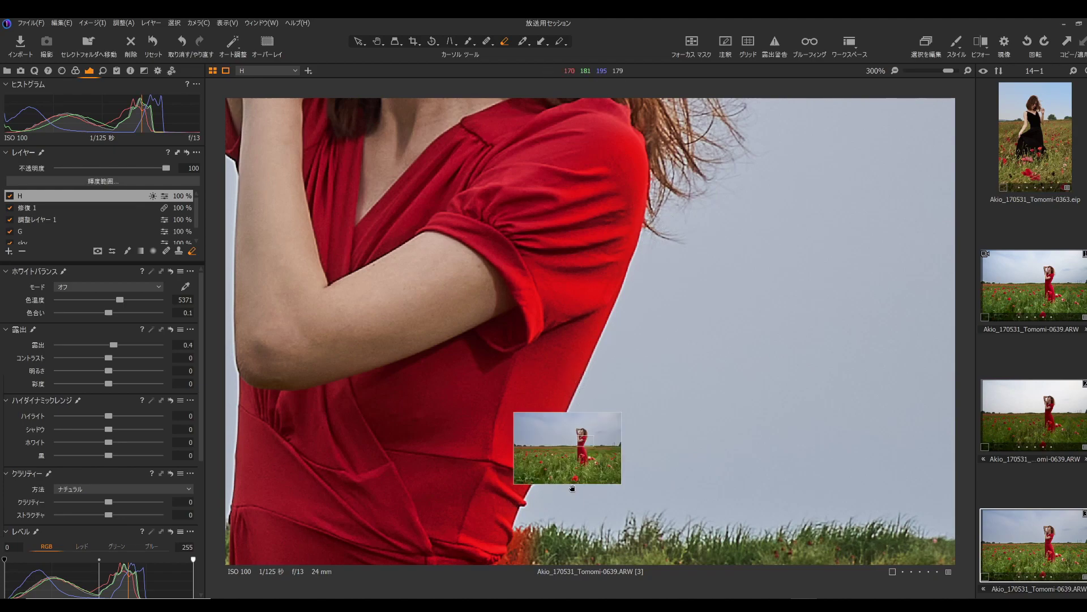
{"action": "left_click_drag", "start_coordinate": [587, 439], "coordinate": [591, 448]}
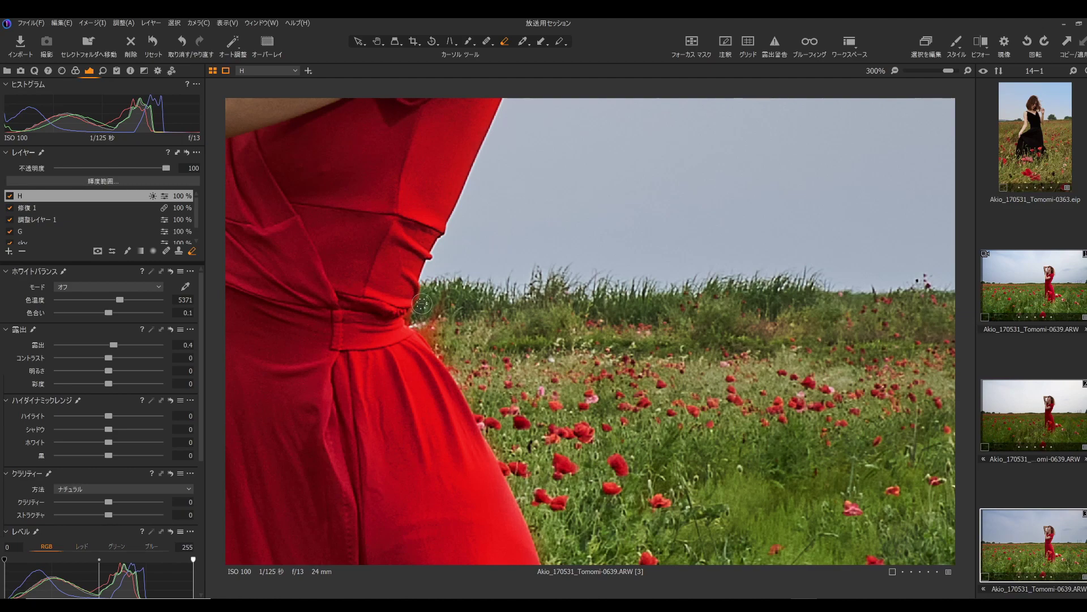
{"action": "mouse_move", "coordinate": [424, 302]}
{"action": "left_mouse_down"}
{"action": "mouse_move", "coordinate": [416, 318]}
{"action": "mouse_move", "coordinate": [442, 334]}
{"action": "left_mouse_up"}
Erase layer H's mask from the poppy stems, seed pods and grass in front of the dress hem.
{"action": "key", "text": "space"}
{"action": "left_click", "coordinate": [498, 371]}
{"action": "left_click_drag", "start_coordinate": [544, 285], "coordinate": [546, 296]}
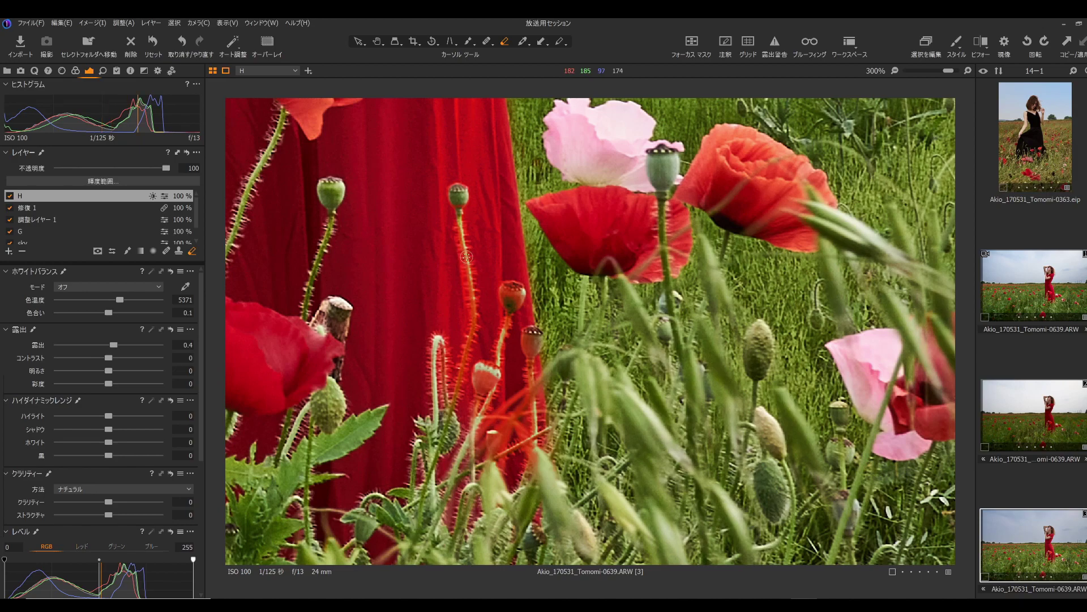
{"action": "mouse_move", "coordinate": [467, 264]}
{"action": "left_mouse_down"}
{"action": "mouse_move", "coordinate": [472, 332]}
{"action": "mouse_move", "coordinate": [455, 403]}
{"action": "left_mouse_up"}
{"action": "left_click_drag", "start_coordinate": [443, 349], "coordinate": [449, 425]}
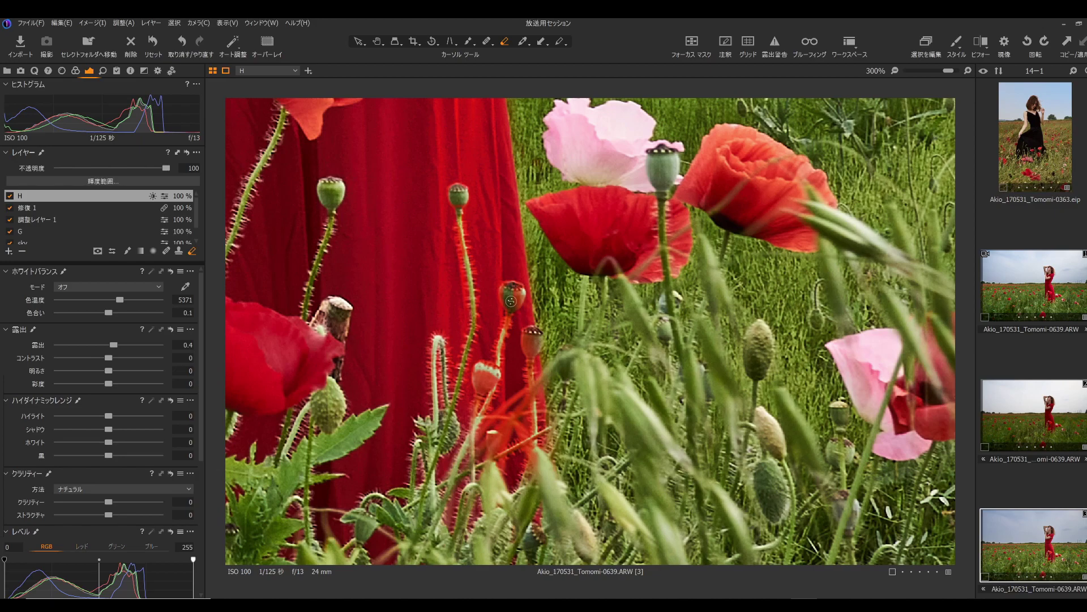
{"action": "mouse_move", "coordinate": [518, 299]}
{"action": "left_mouse_down"}
{"action": "mouse_move", "coordinate": [510, 349]}
{"action": "mouse_move", "coordinate": [507, 320]}
{"action": "mouse_move", "coordinate": [495, 358]}
{"action": "left_mouse_up"}
{"action": "mouse_move", "coordinate": [479, 398]}
{"action": "left_mouse_down"}
{"action": "mouse_move", "coordinate": [474, 436]}
{"action": "mouse_move", "coordinate": [525, 374]}
{"action": "mouse_move", "coordinate": [545, 388]}
{"action": "mouse_move", "coordinate": [530, 343]}
{"action": "mouse_move", "coordinate": [532, 383]}
{"action": "mouse_move", "coordinate": [534, 343]}
{"action": "left_mouse_up"}
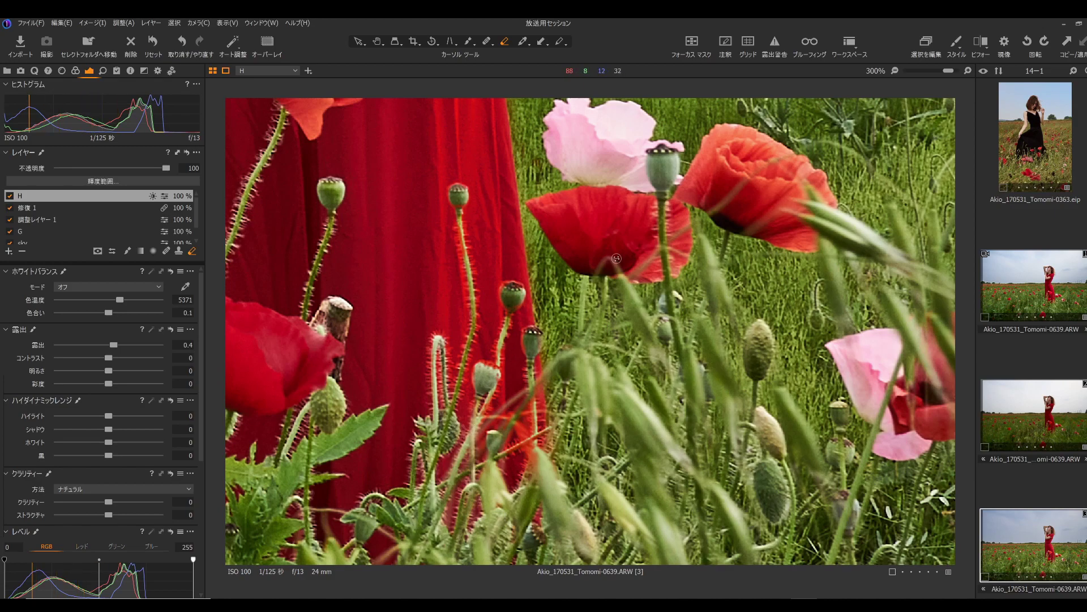
Set layer H's exposure to 0.57, highlights to -3 and shadows to 14.
{"action": "key", "text": "ctrl+alt+0"}
{"action": "key", "text": "ctrl+0"}
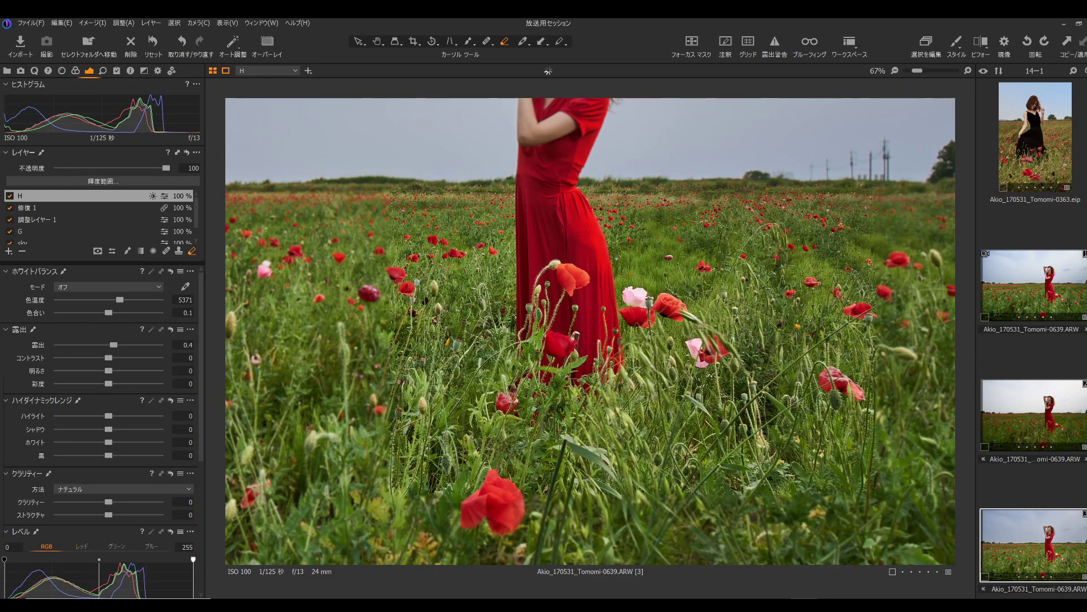
{"action": "left_click_drag", "start_coordinate": [454, 289], "coordinate": [454, 279]}
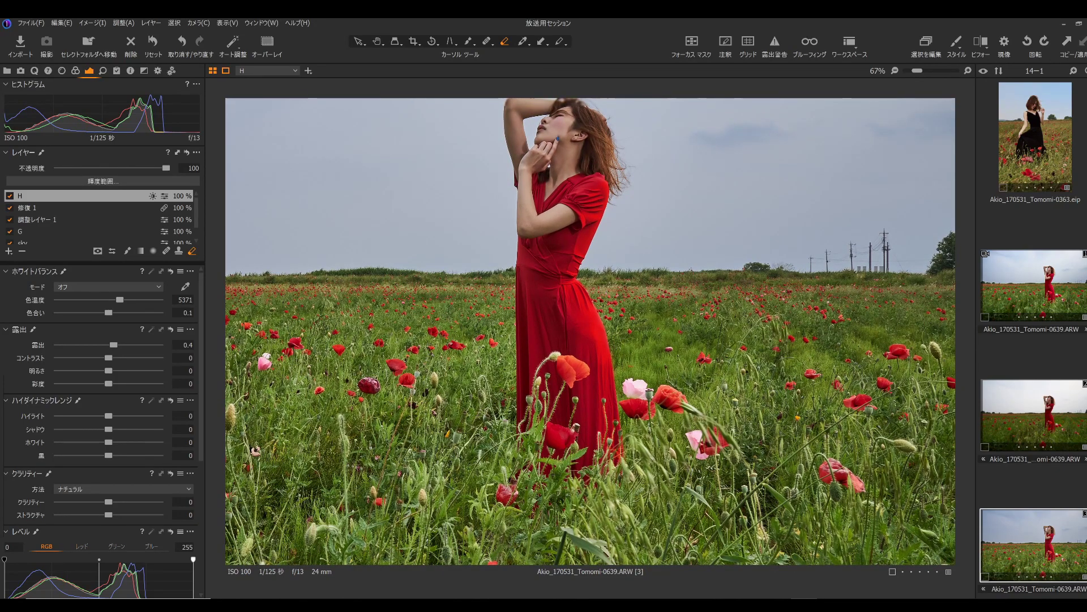
{"action": "left_click_drag", "start_coordinate": [113, 344], "coordinate": [114, 344]}
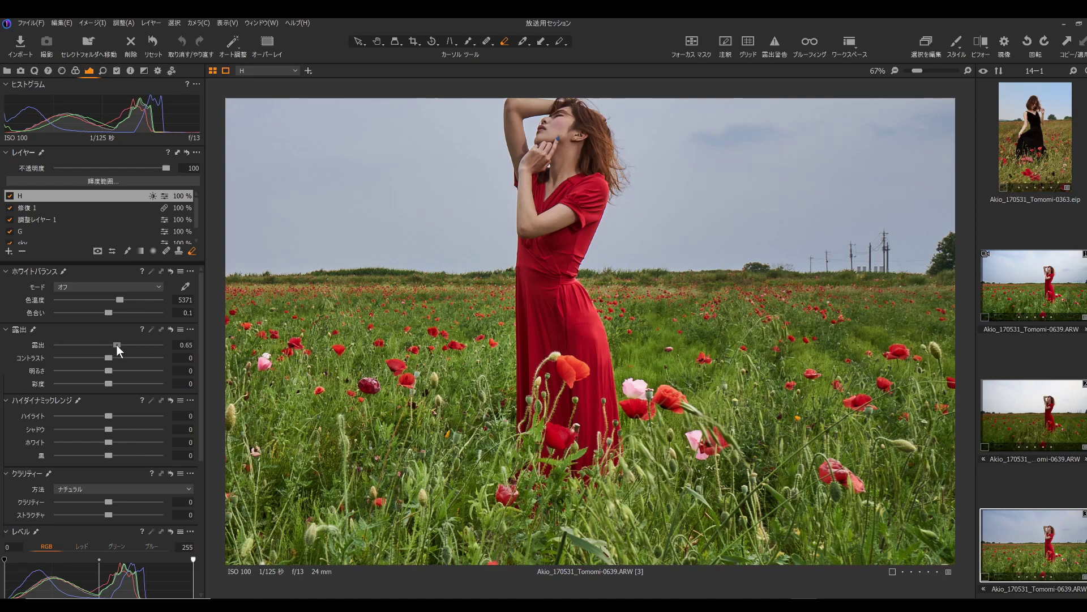
{"action": "left_click_drag", "start_coordinate": [111, 429], "coordinate": [118, 429]}
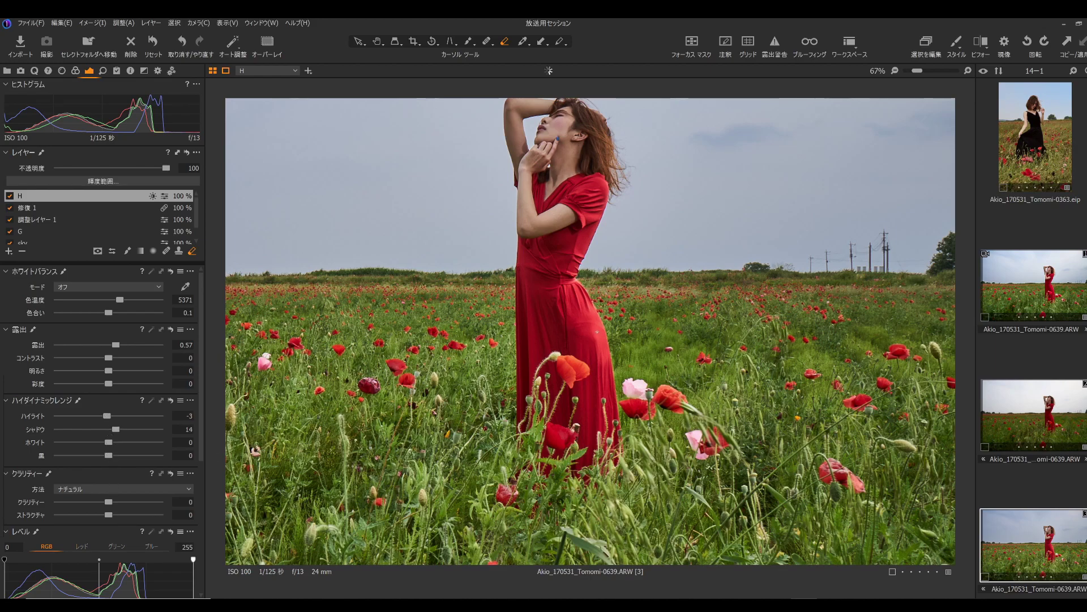
Refine layer H's mask with a radius of 4, and set the layer's exposure to 0.53 and contrast to 3.
{"action": "key", "text": "h"}
{"action": "left_click", "coordinate": [765, 481]}
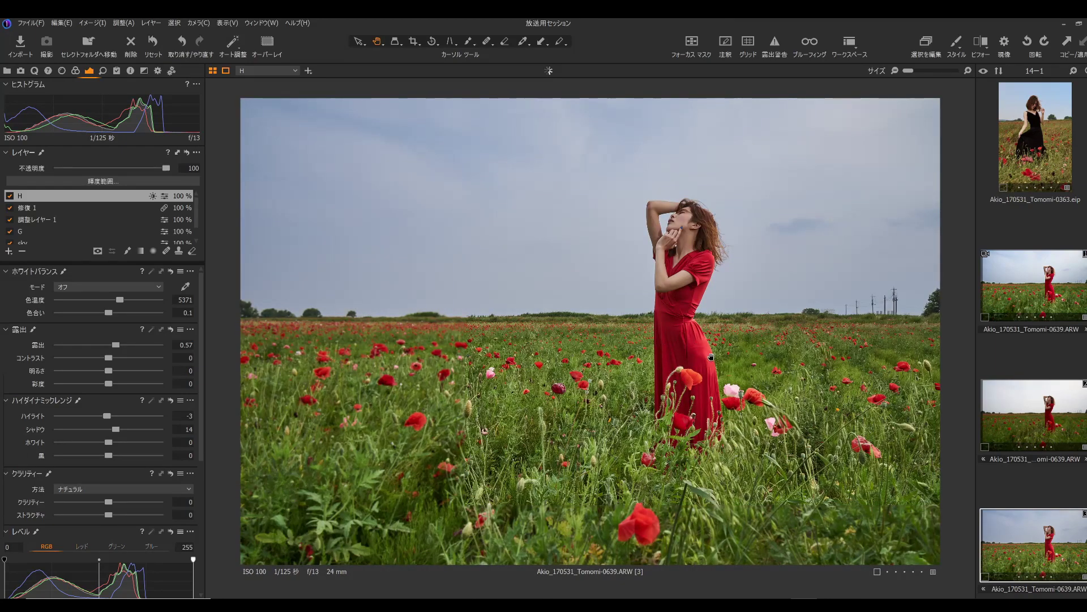
{"action": "left_click", "coordinate": [636, 355]}
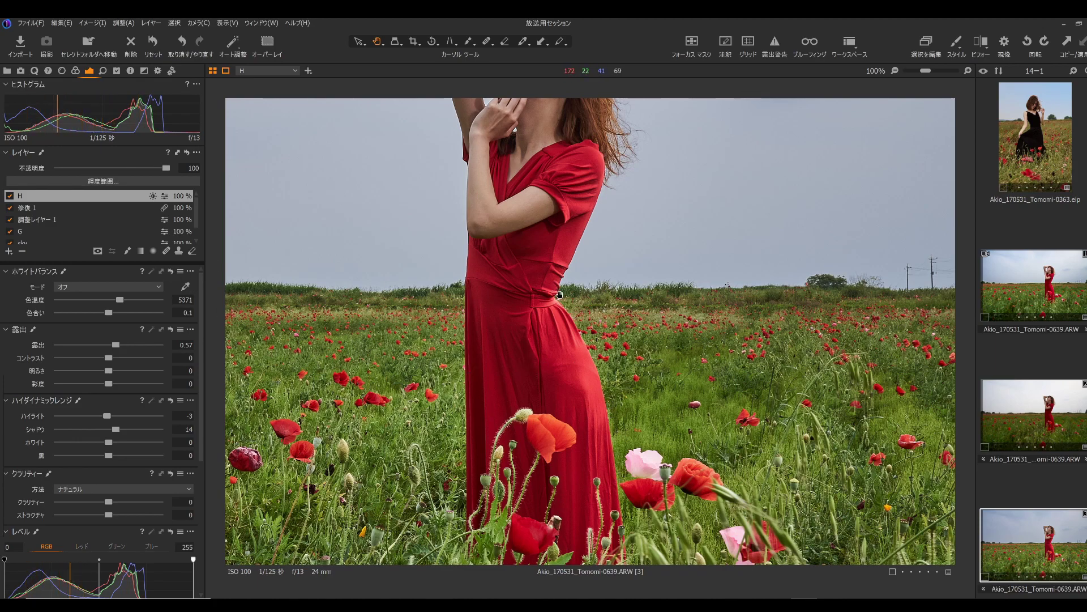
{"action": "right_click", "coordinate": [83, 200]}
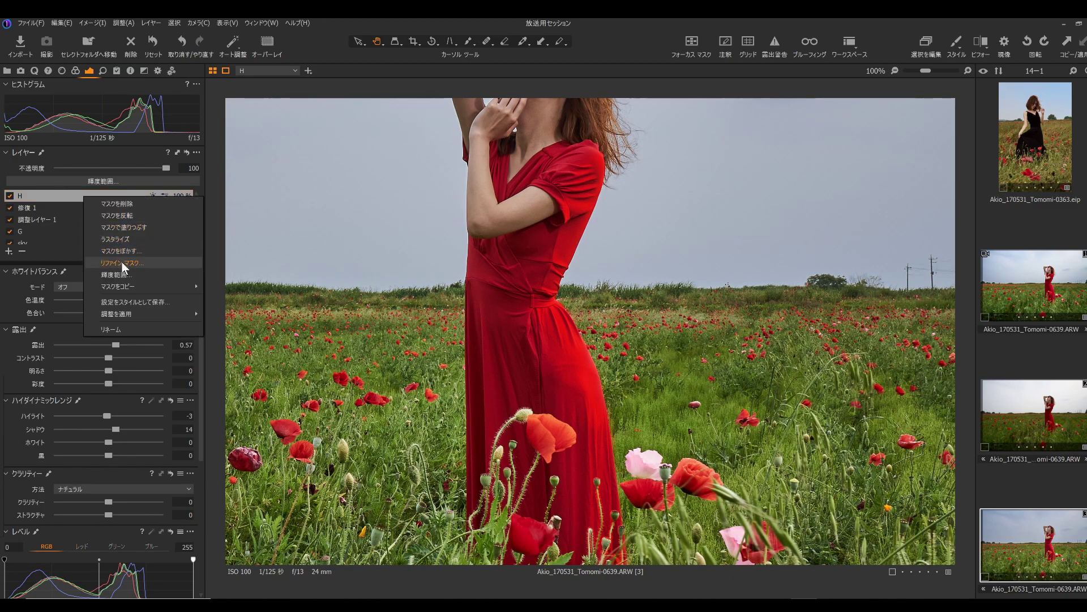
{"action": "left_click_drag", "start_coordinate": [570, 284], "coordinate": [751, 269]}
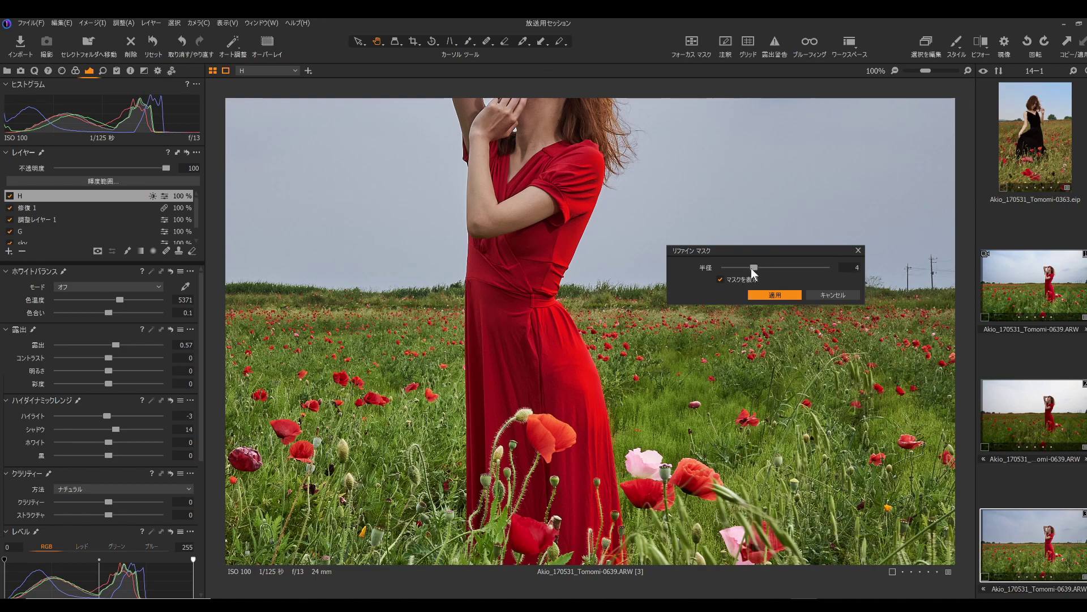
{"action": "left_click", "coordinate": [768, 293]}
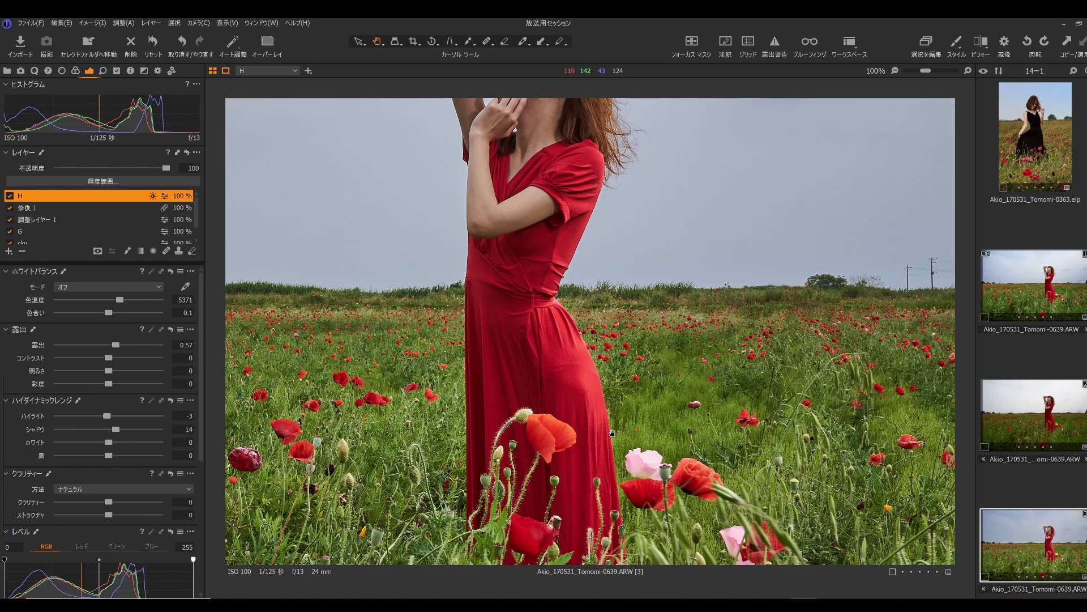
{"action": "double_click", "coordinate": [612, 462]}
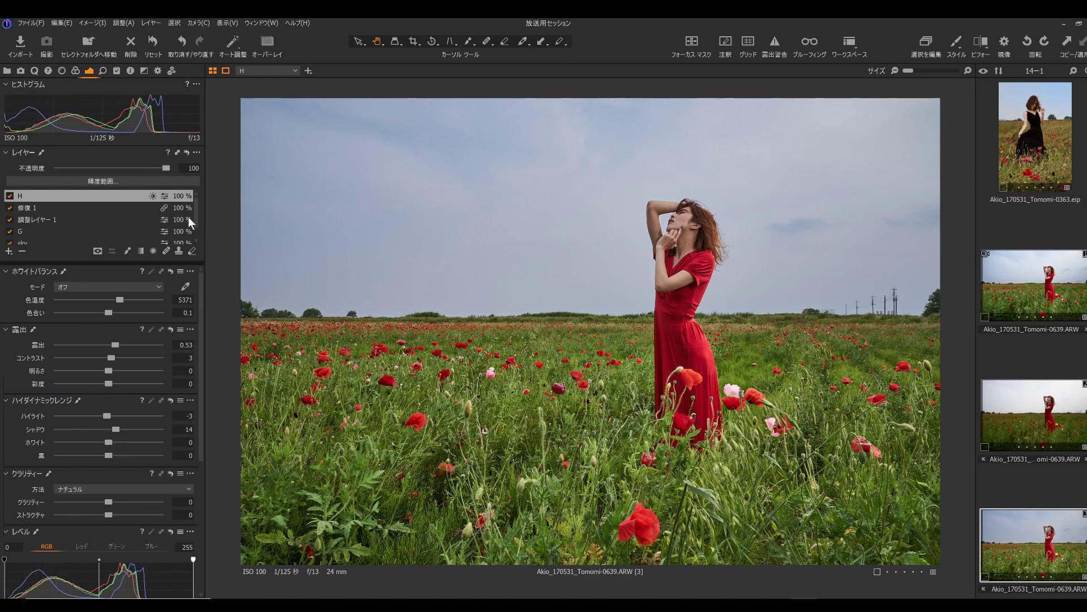
Set layer G's saturation to -8 and compare the photo with its first variant.
{"action": "left_click_drag", "start_coordinate": [193, 210], "coordinate": [194, 226]}
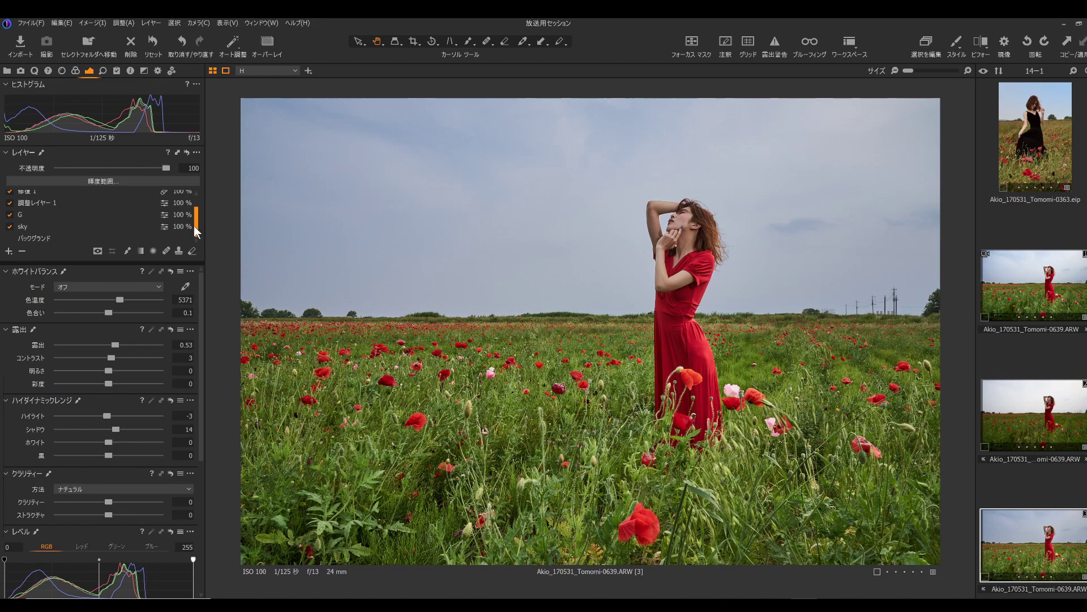
{"action": "left_click", "coordinate": [77, 238]}
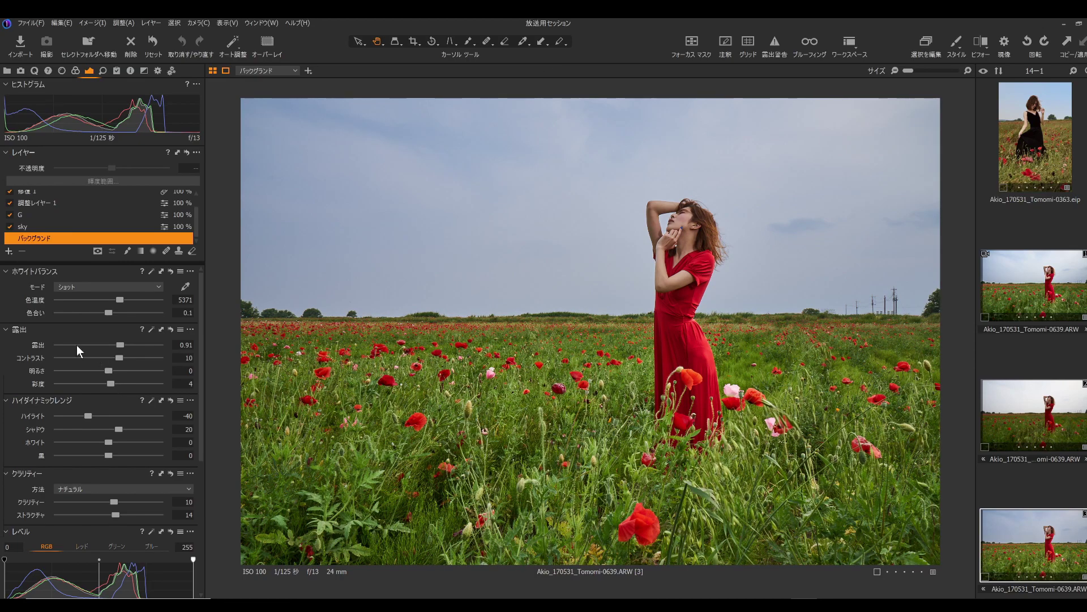
{"action": "left_click", "coordinate": [29, 214]}
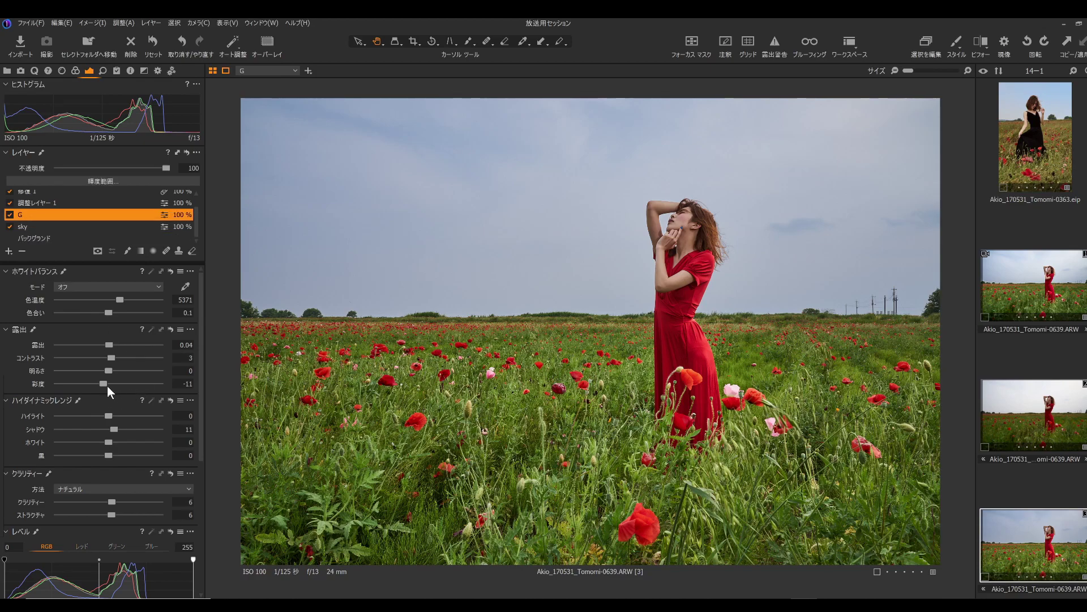
{"action": "left_click_drag", "start_coordinate": [104, 383], "coordinate": [104, 383]}
{"action": "left_click", "coordinate": [1039, 287]}
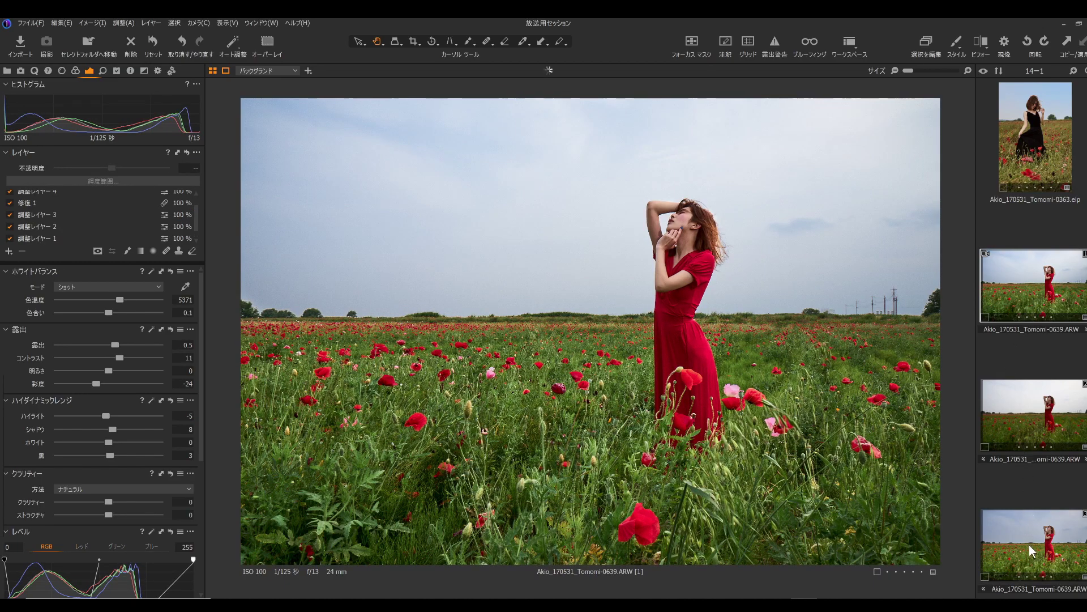
{"action": "left_click", "coordinate": [1031, 541]}
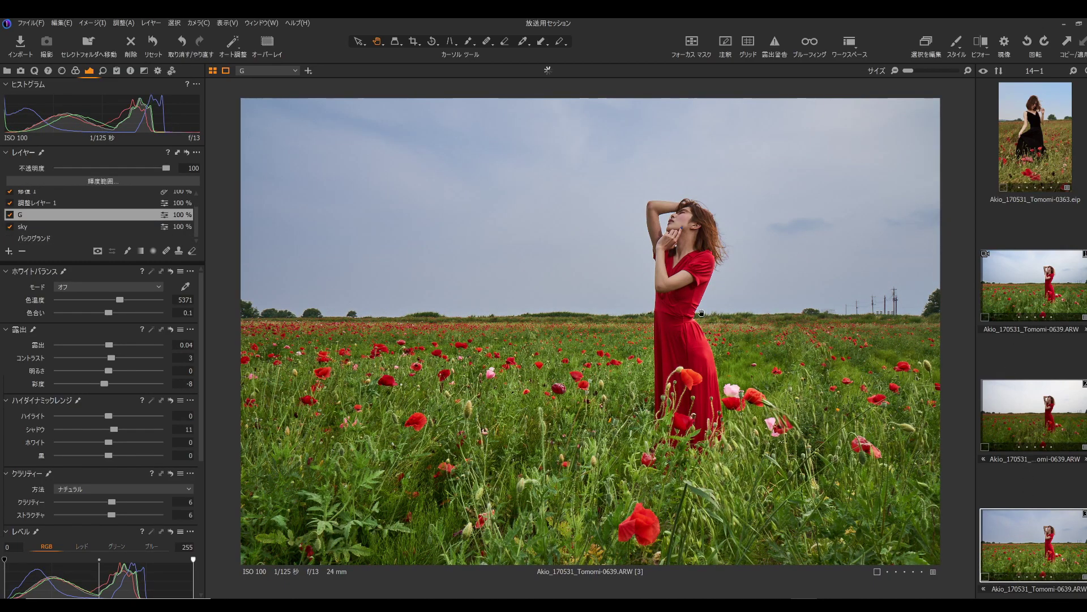
Set the sky layer's exposure to -0.38 and color temperature to 4529, and layer G's exposure to 0.08.
{"action": "left_click", "coordinate": [75, 226]}
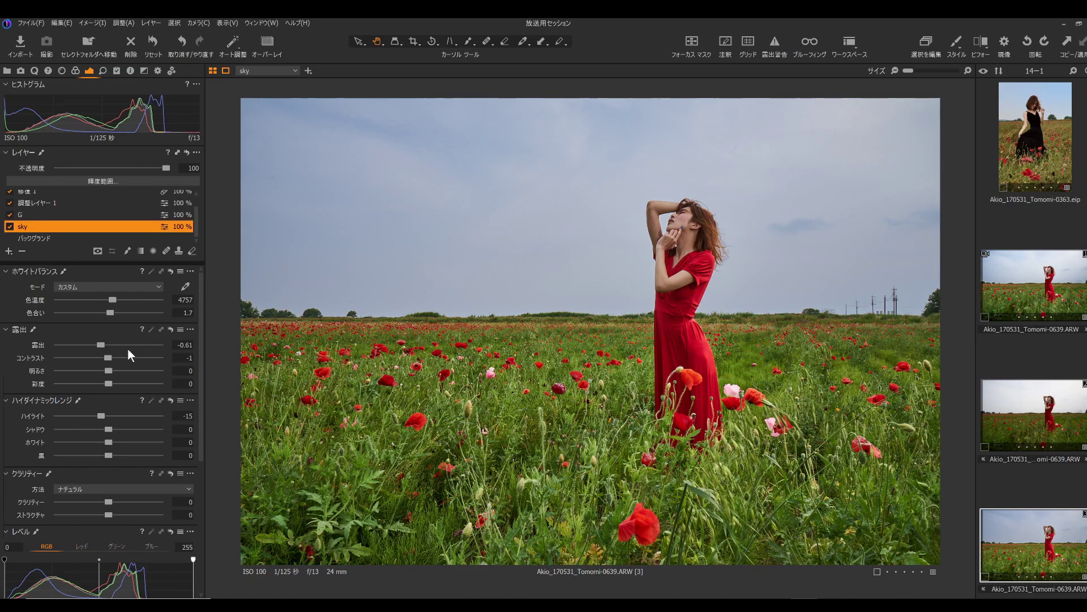
{"action": "left_click_drag", "start_coordinate": [100, 346], "coordinate": [104, 343]}
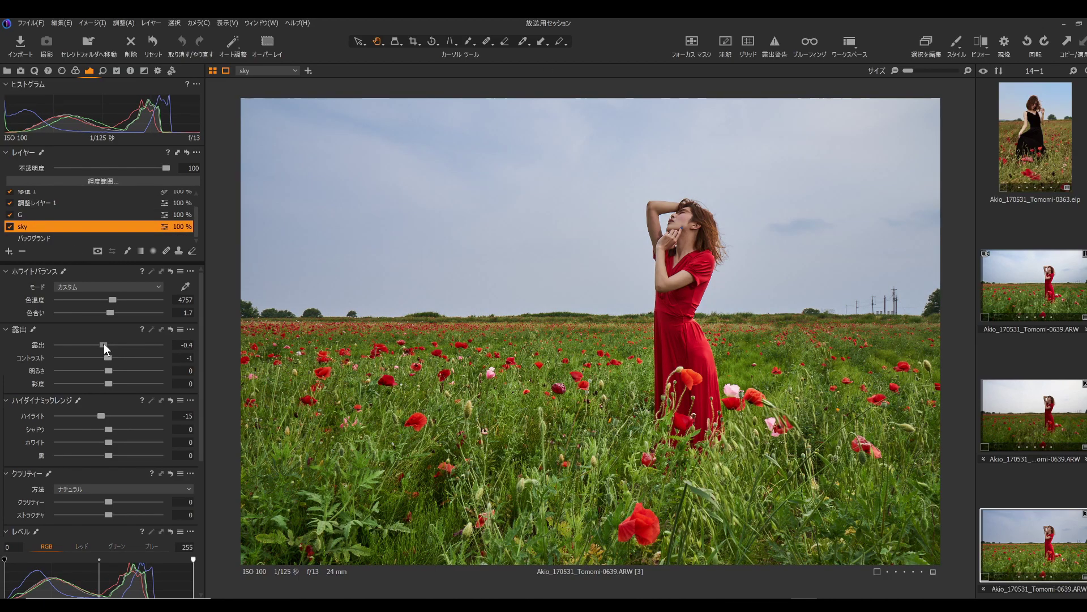
{"action": "left_click_drag", "start_coordinate": [105, 343], "coordinate": [104, 344]}
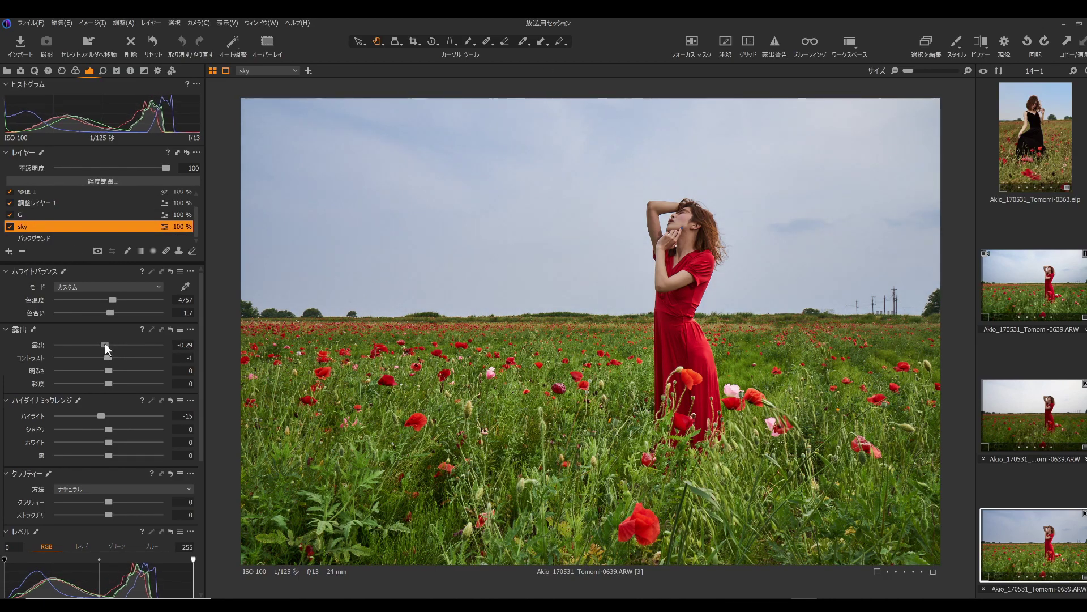
{"action": "mouse_move", "coordinate": [112, 300]}
{"action": "left_mouse_down"}
{"action": "mouse_move", "coordinate": [93, 300]}
{"action": "mouse_move", "coordinate": [111, 302]}
{"action": "left_mouse_up"}
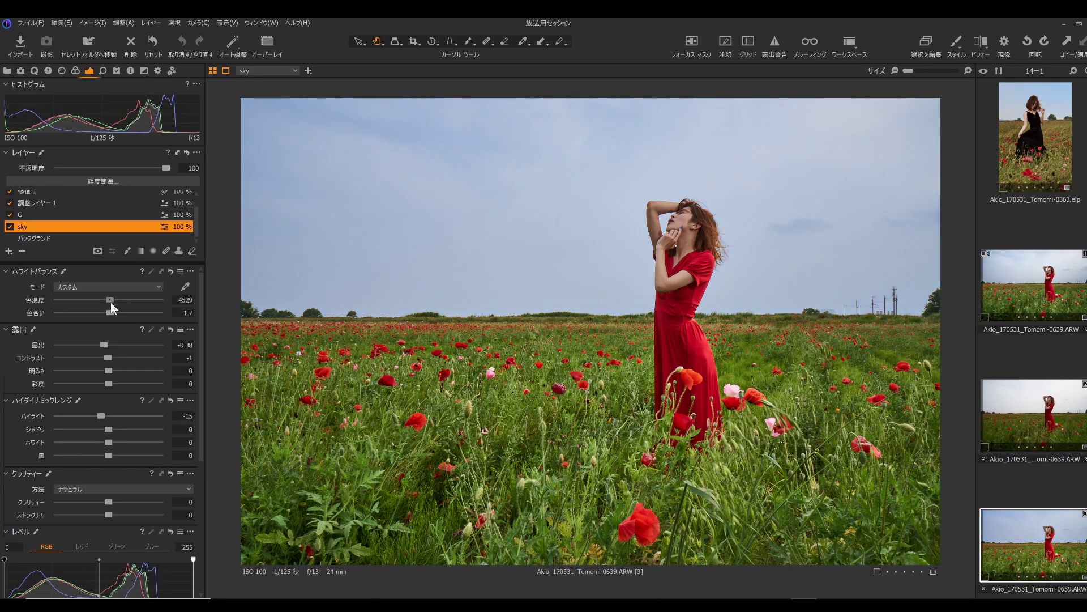
{"action": "left_click", "coordinate": [110, 302]}
{"action": "left_click", "coordinate": [67, 215]}
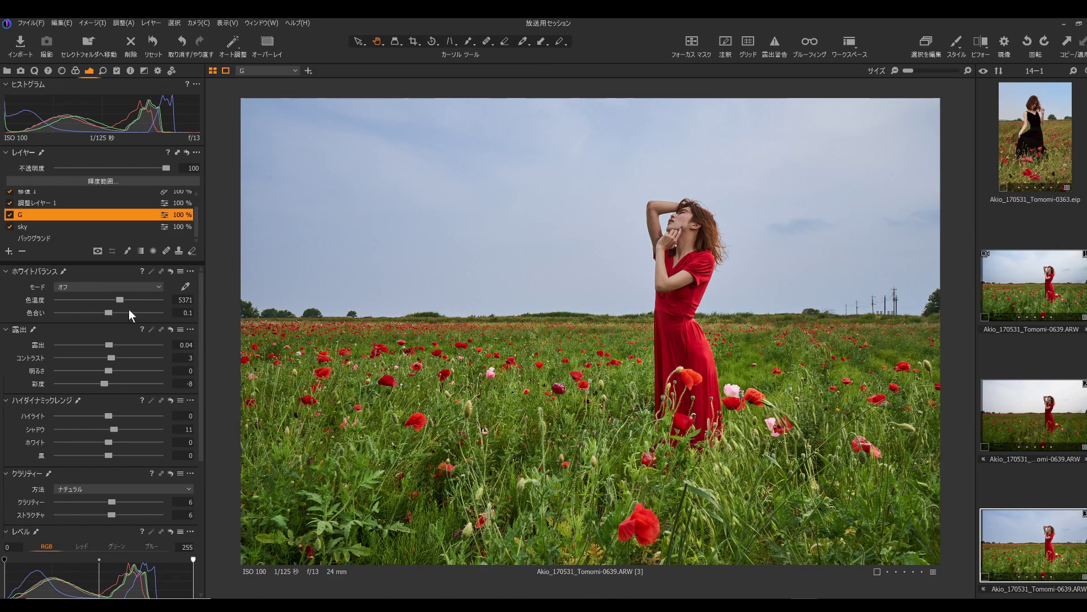
{"action": "left_click_drag", "start_coordinate": [108, 345], "coordinate": [110, 347]}
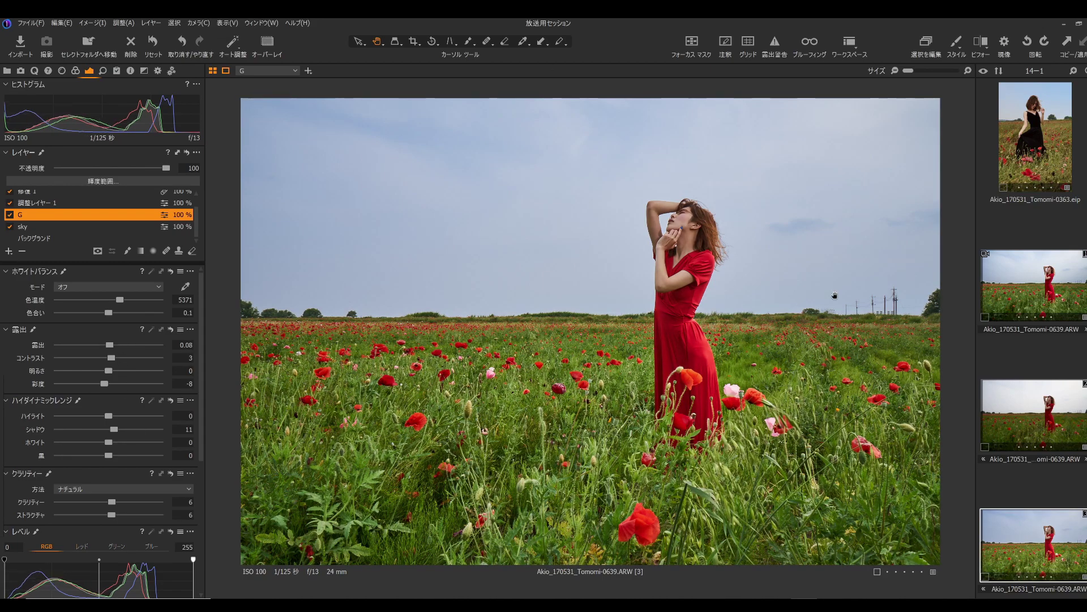
Compare the unedited and edited photo in the split before/after view, moving the divider to the far side of the woman.
{"action": "key", "text": "y"}
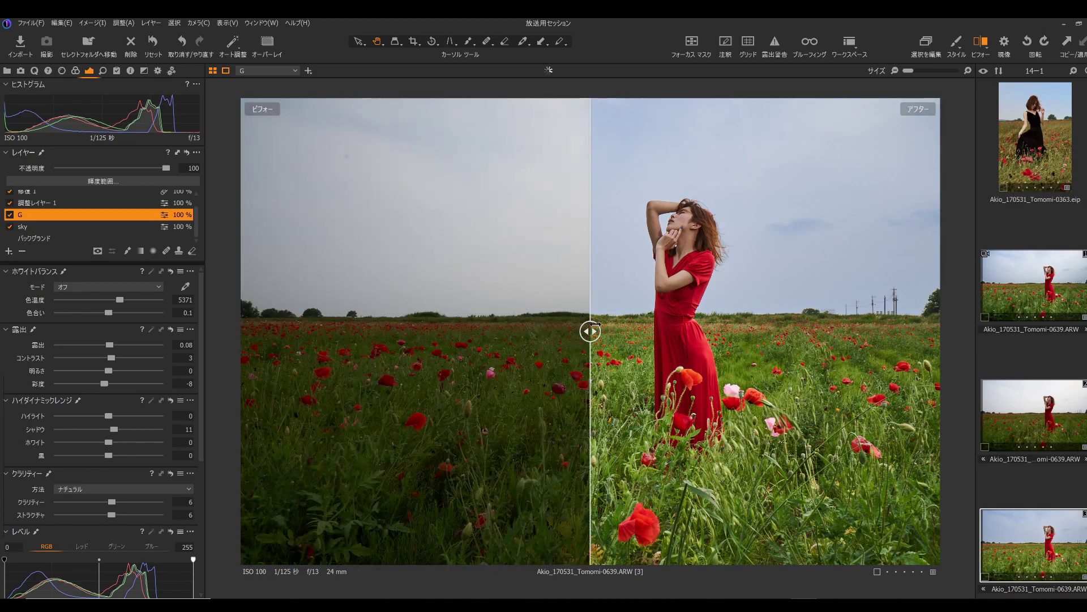
{"action": "left_click_drag", "start_coordinate": [590, 333], "coordinate": [362, 331]}
{"action": "key", "text": "m"}
{"action": "key", "text": "m"}
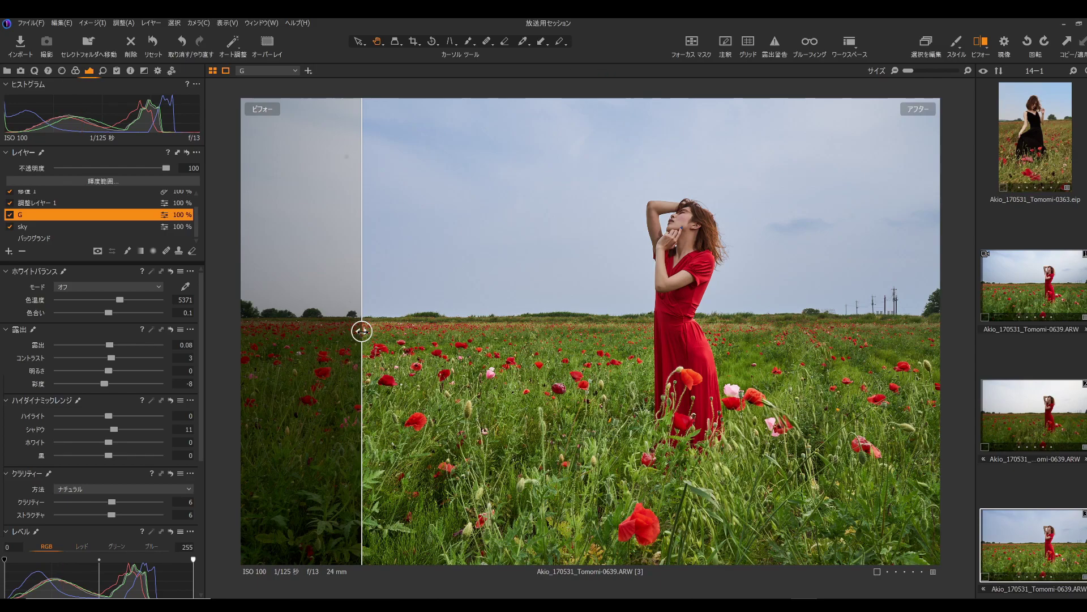
{"action": "key", "text": "y"}
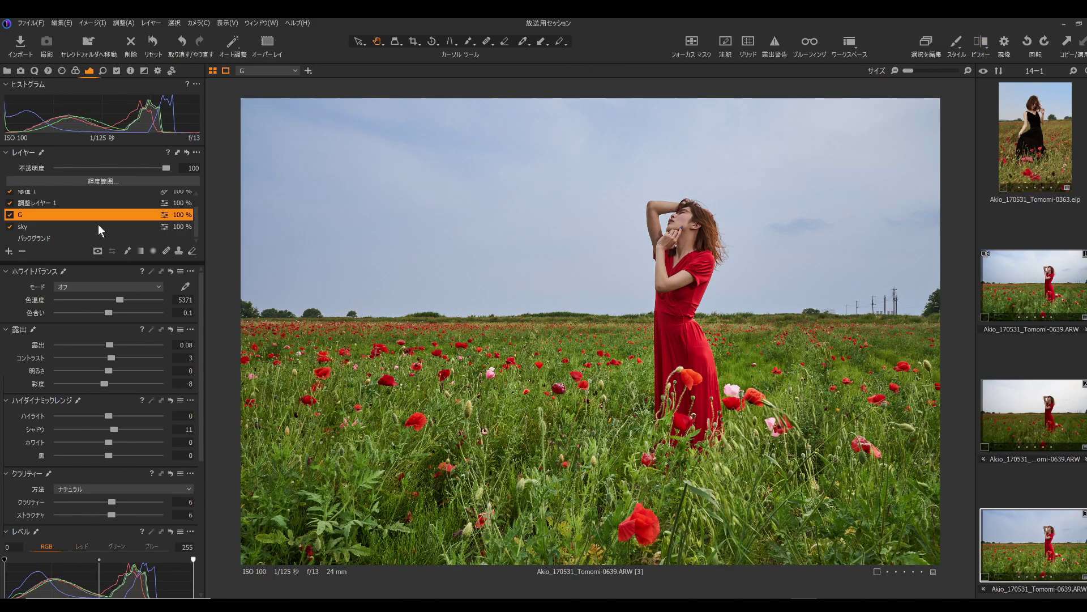
{"action": "right_click", "coordinate": [64, 215]}
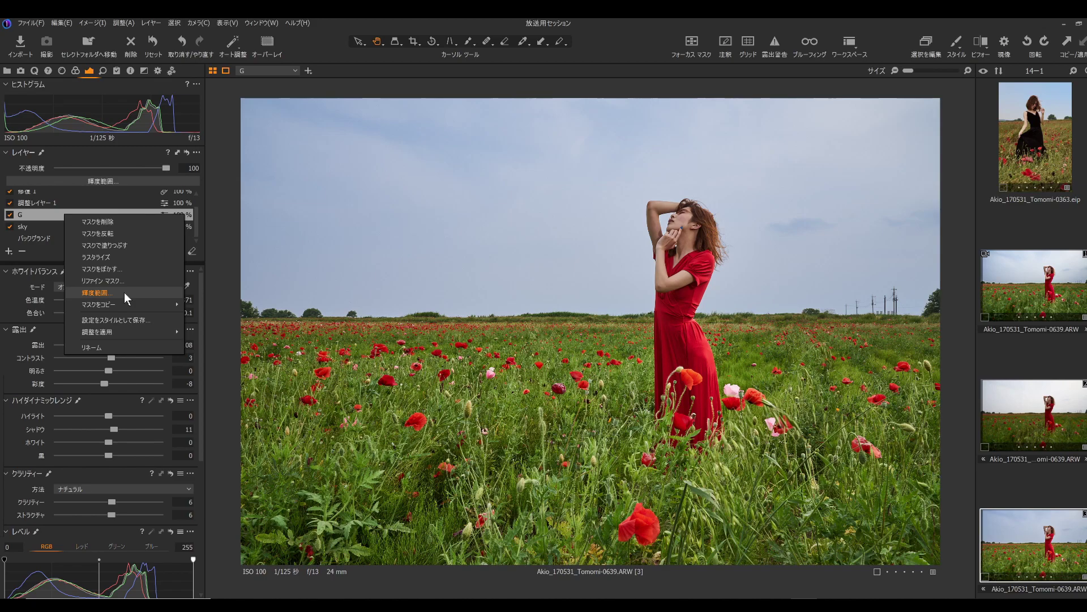
{"action": "mouse_move", "coordinate": [132, 304]}
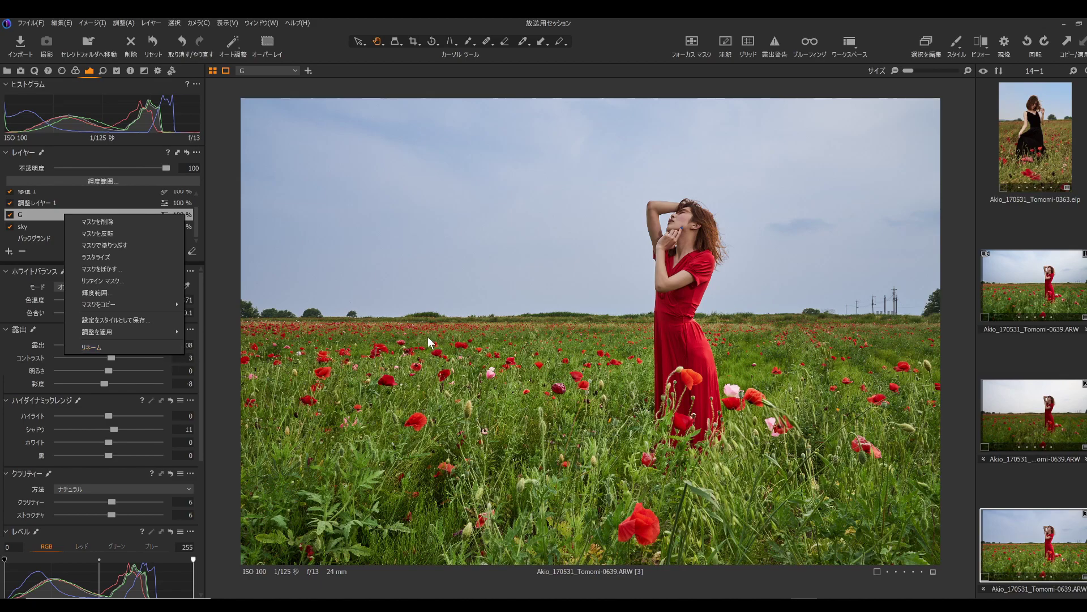
{"action": "left_click", "coordinate": [226, 264]}
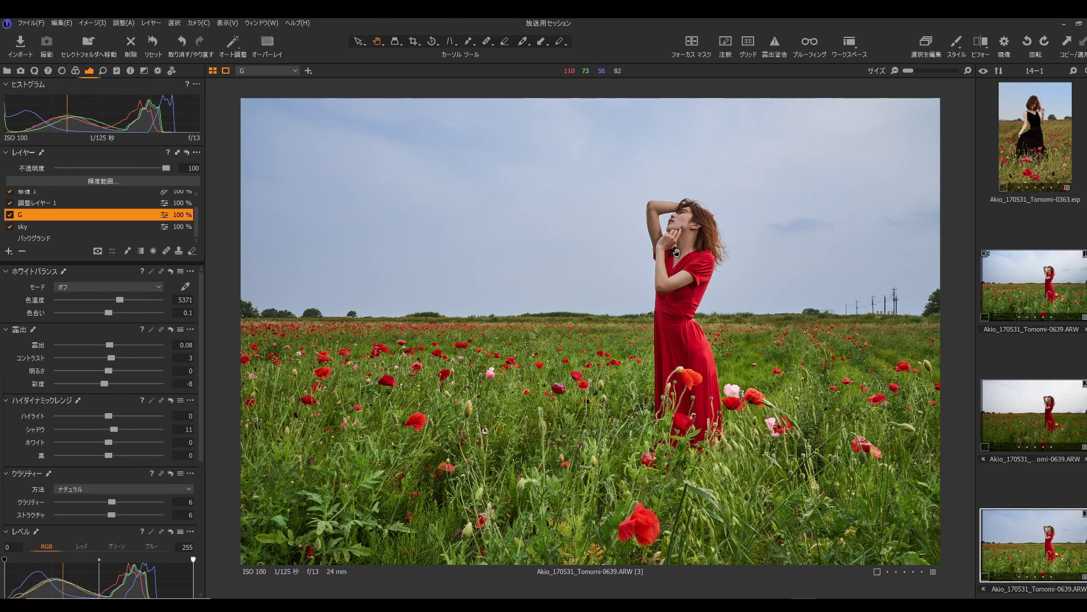
{"action": "left_click", "coordinate": [678, 274]}
{"action": "left_click", "coordinate": [678, 275]}
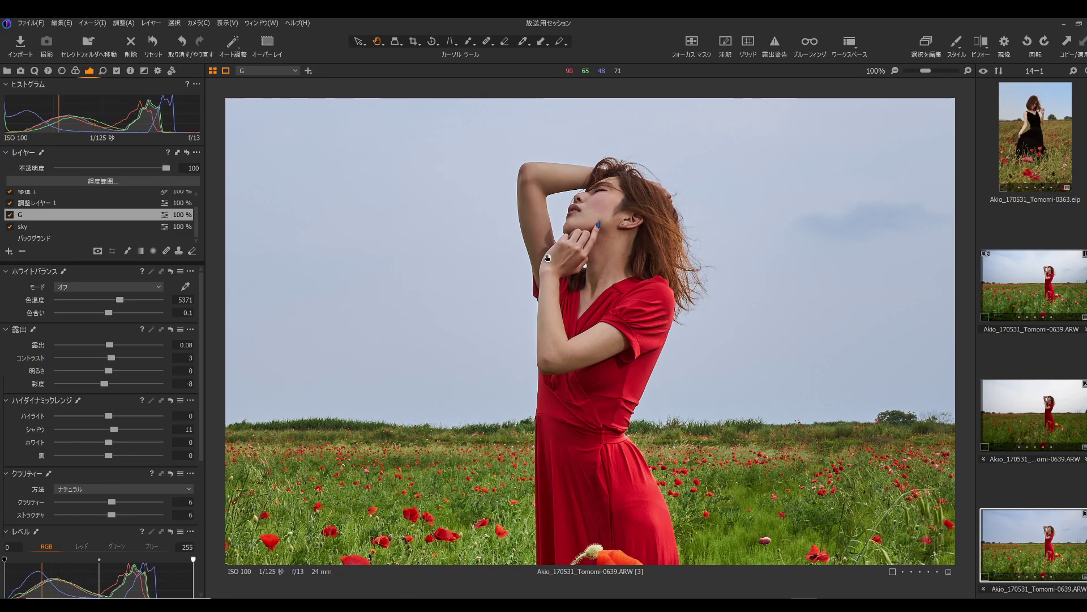
{"action": "left_click", "coordinate": [585, 356]}
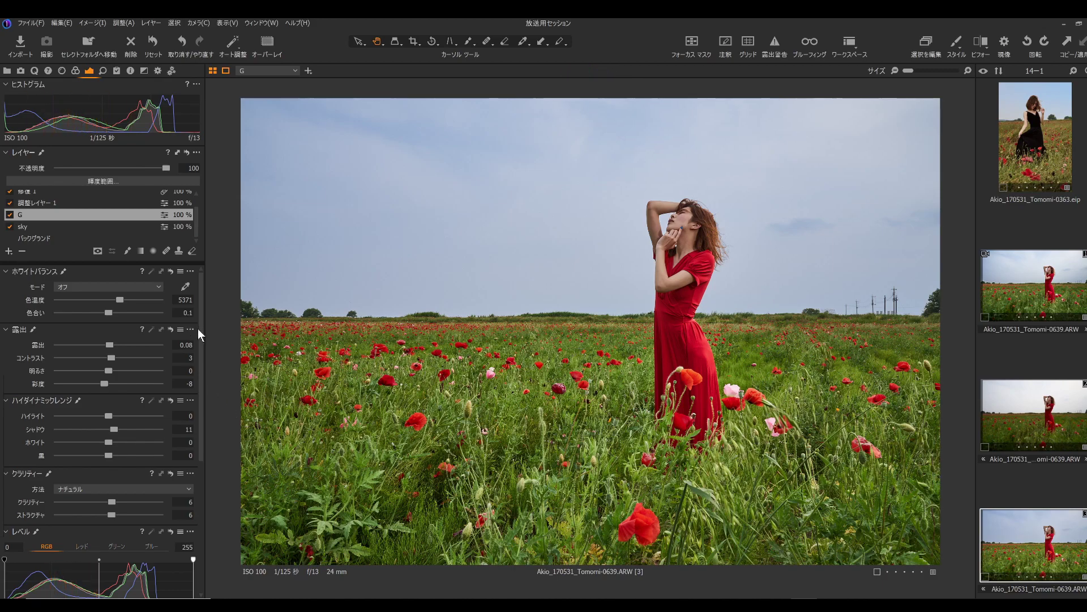
On the background layer, set the Color Editor's red range to hue 5.8, saturation 6.3 and lightness -5.
{"action": "left_click", "coordinate": [113, 239]}
{"action": "left_click", "coordinate": [74, 69]}
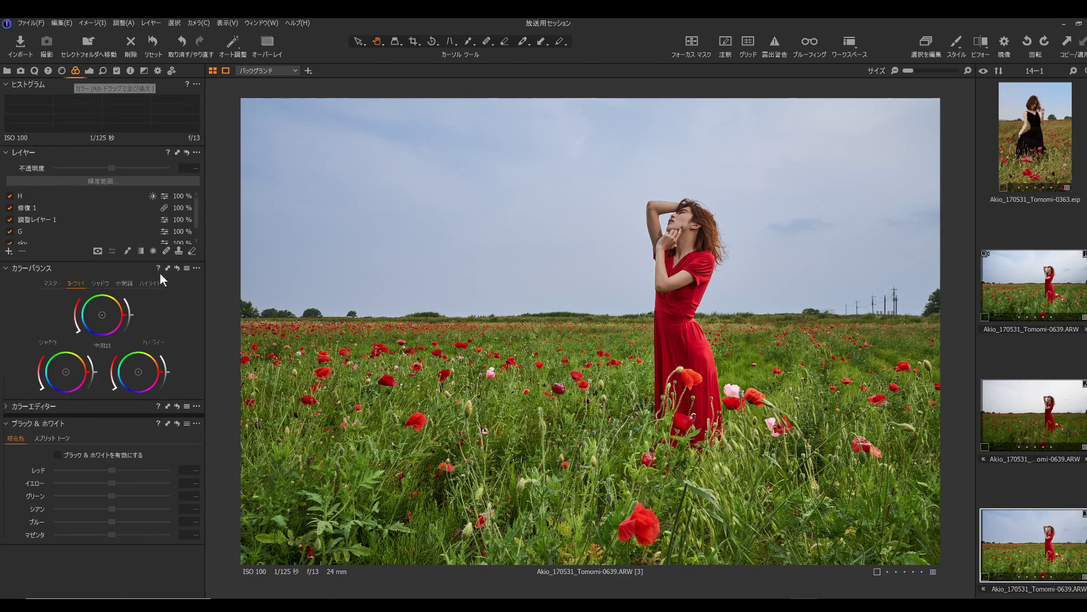
{"action": "left_click", "coordinate": [7, 408]}
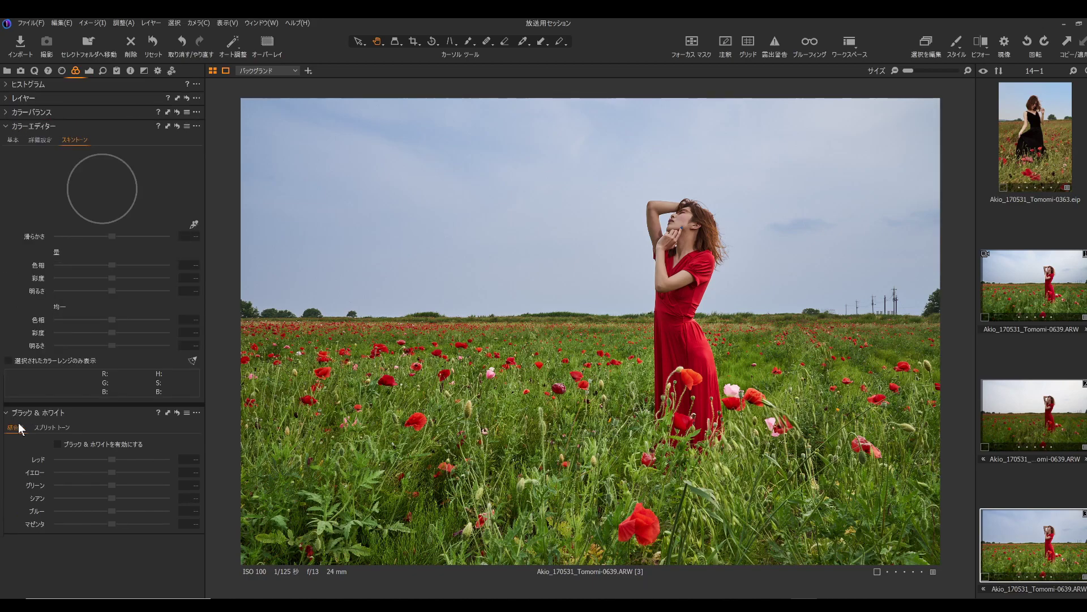
{"action": "left_click", "coordinate": [12, 140]}
{"action": "left_click", "coordinate": [49, 310]}
{"action": "left_click_drag", "start_coordinate": [111, 338], "coordinate": [106, 348]}
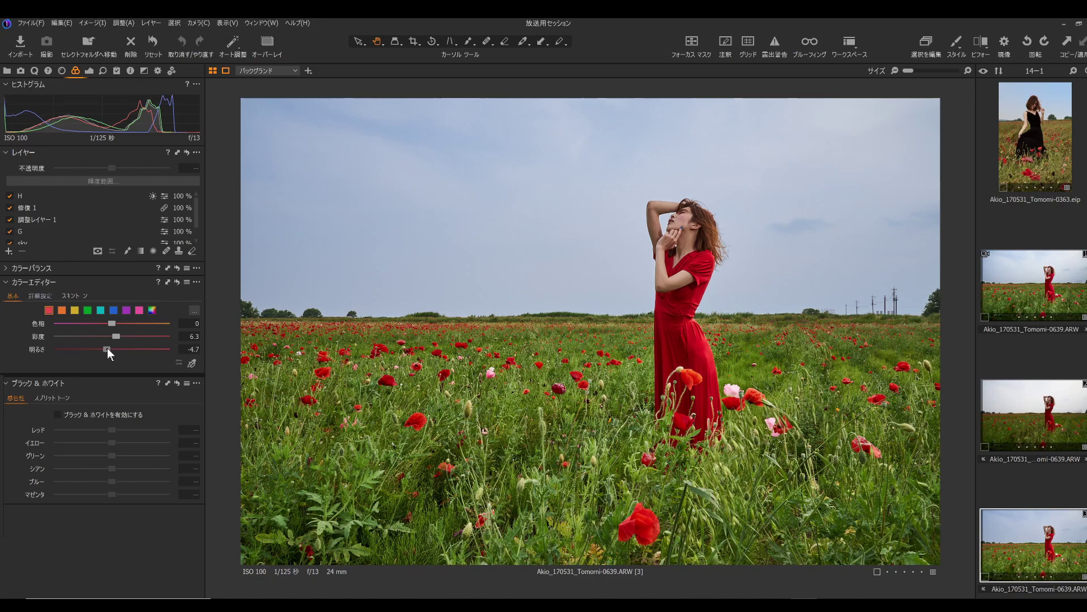
{"action": "left_click_drag", "start_coordinate": [107, 348], "coordinate": [122, 321]}
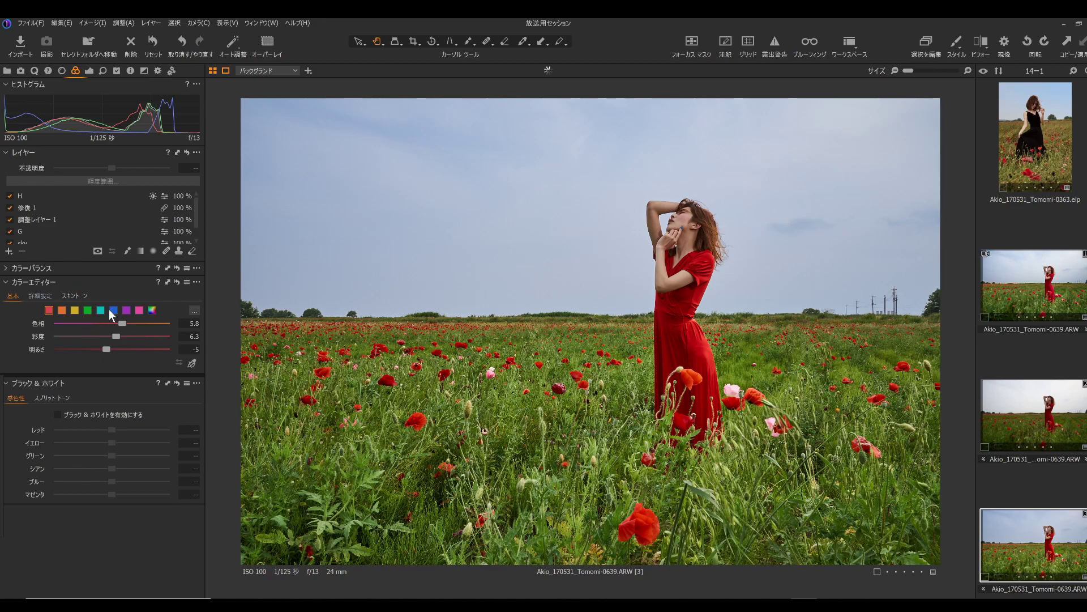
Set the green range in the basic Color Editor to hue 4.9, saturation 6.3 and lightness -2.
{"action": "left_click", "coordinate": [88, 310]}
{"action": "left_click_drag", "start_coordinate": [111, 323], "coordinate": [118, 321]}
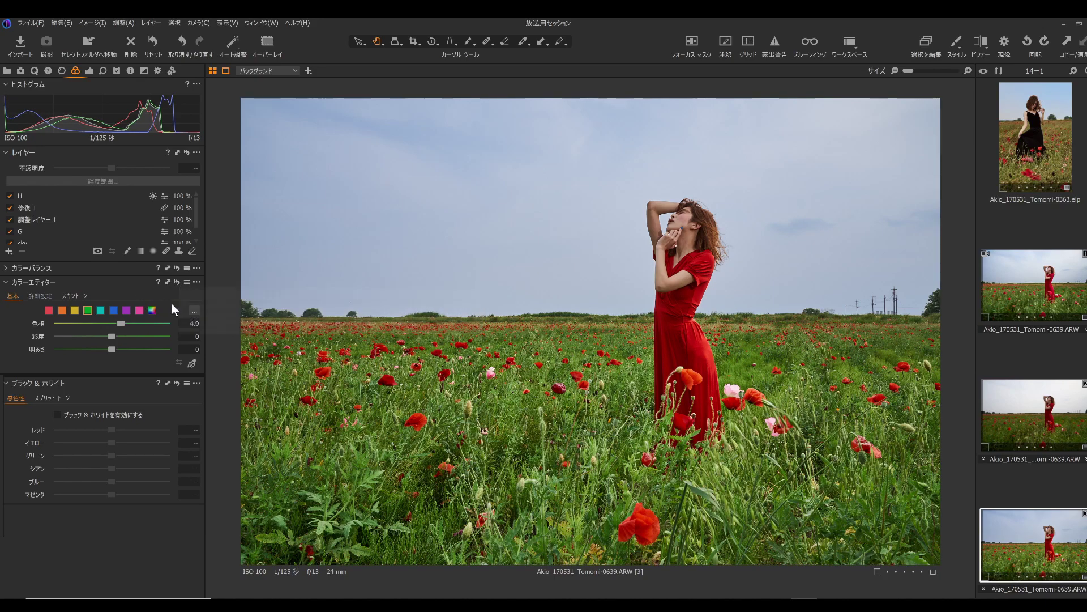
{"action": "mouse_move", "coordinate": [113, 337]}
{"action": "left_mouse_down"}
{"action": "mouse_move", "coordinate": [113, 349]}
{"action": "mouse_move", "coordinate": [71, 352]}
{"action": "mouse_move", "coordinate": [111, 354]}
{"action": "left_mouse_up"}
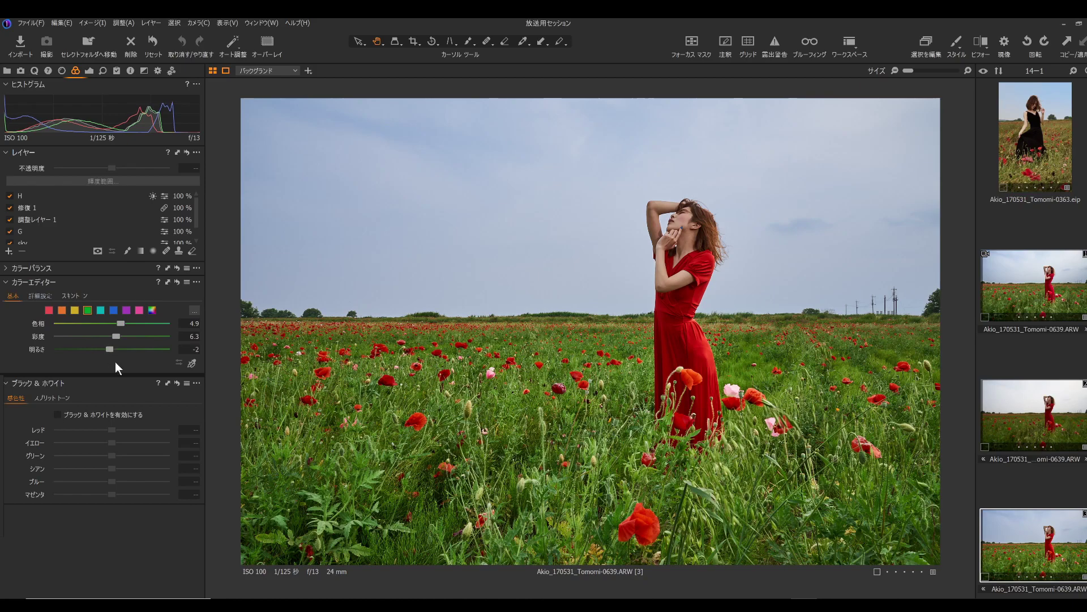
Compare the photo with and without the red and green Color Editor adjustments.
{"action": "left_click", "coordinate": [177, 283]}
{"action": "left_click", "coordinate": [178, 283]}
{"action": "left_click", "coordinate": [177, 281]}
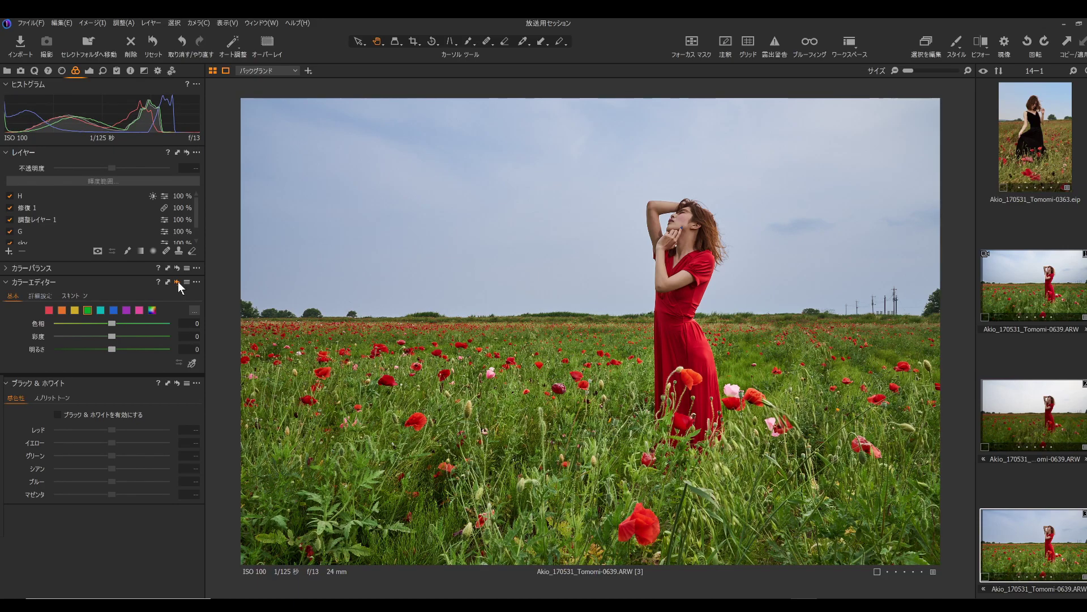
{"action": "left_click", "coordinate": [178, 281]}
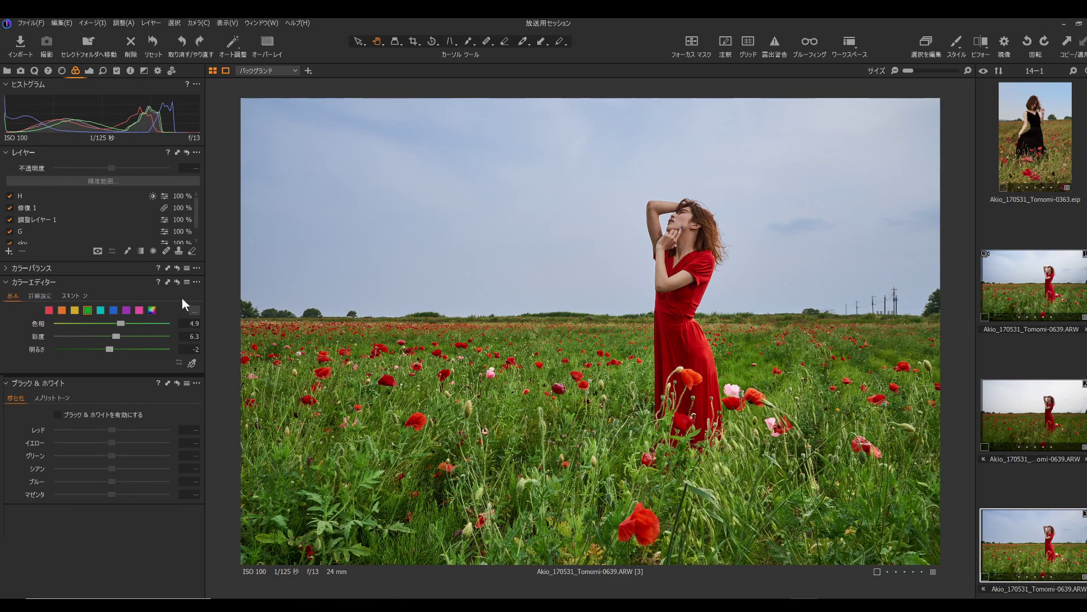
Set the orange range to hue 3.1, saturation -5.9 and lightness 5.2, checking the dress and poppies at 100%.
{"action": "double_click", "coordinate": [692, 382]}
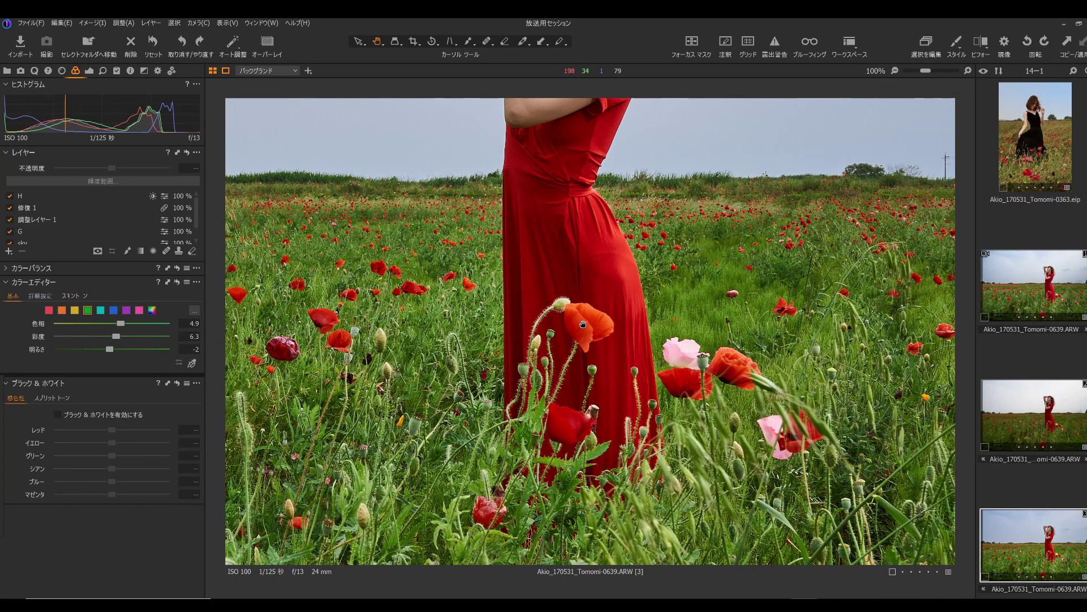
{"action": "left_click", "coordinate": [61, 311]}
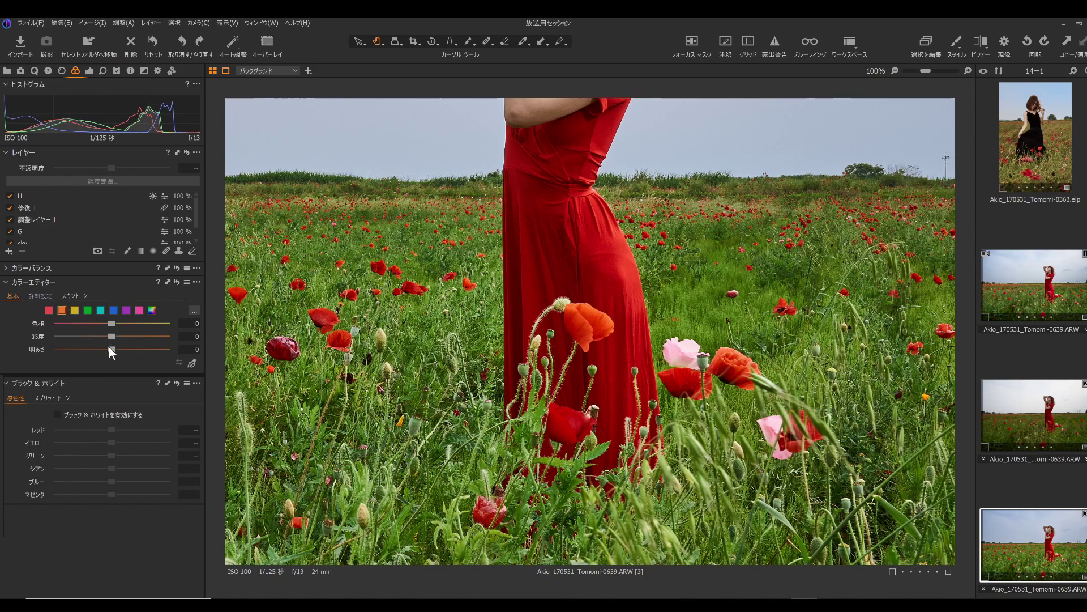
{"action": "left_click_drag", "start_coordinate": [112, 324], "coordinate": [116, 324]}
{"action": "left_click_drag", "start_coordinate": [118, 324], "coordinate": [111, 342]}
{"action": "double_click", "coordinate": [587, 325]}
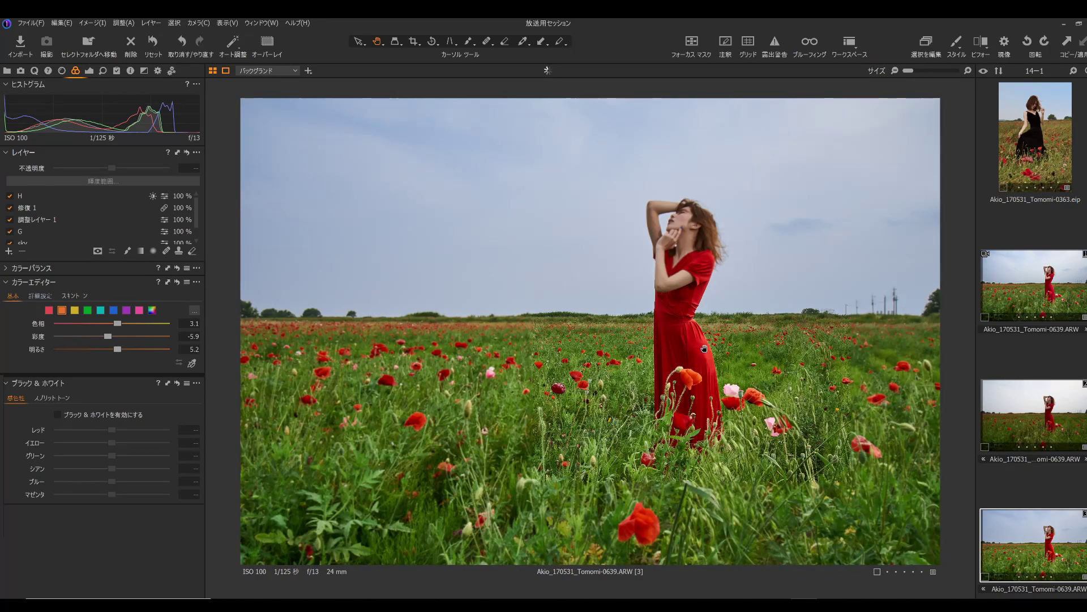
{"action": "double_click", "coordinate": [672, 349]}
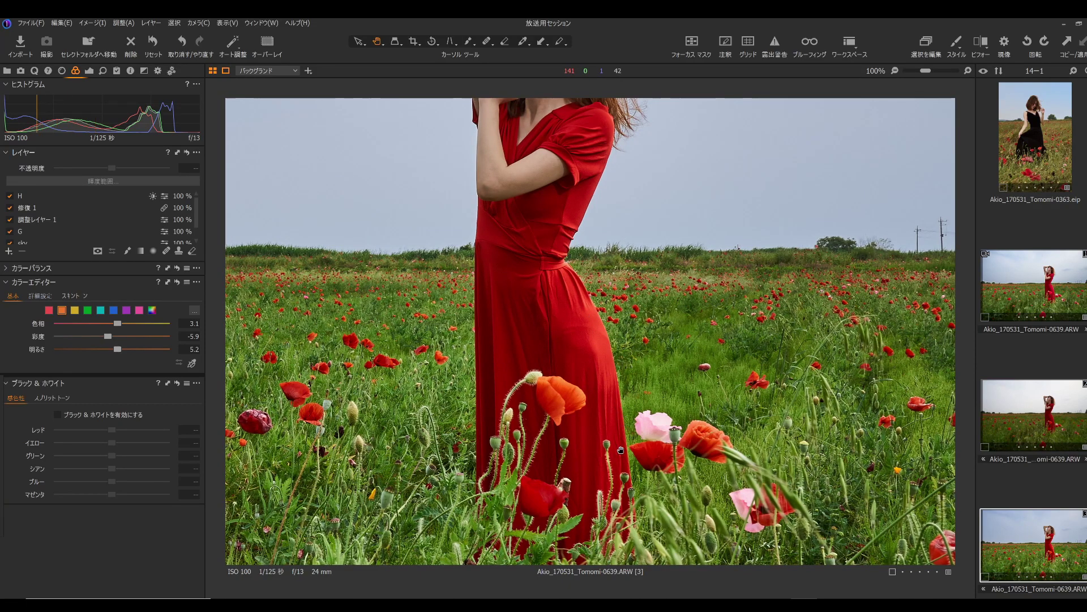
{"action": "double_click", "coordinate": [588, 414]}
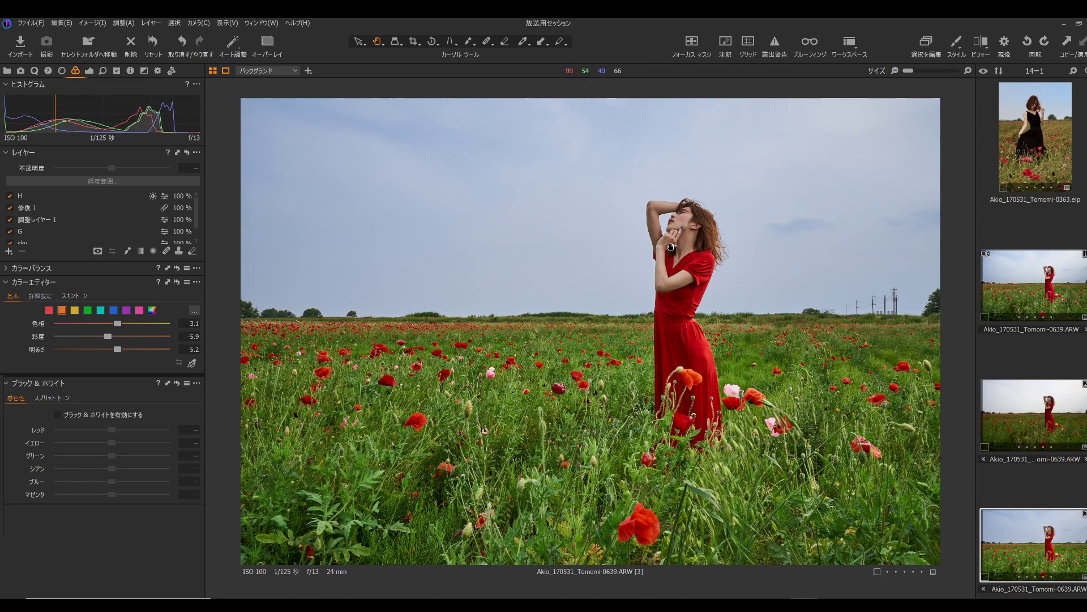
Sample the woman's facial skin tone and set amount to hue -0.5, saturation 3.3, lightness 2.8, and uniformity to hue 25, saturation 13, lightness 21.
{"action": "left_click", "coordinate": [71, 295]}
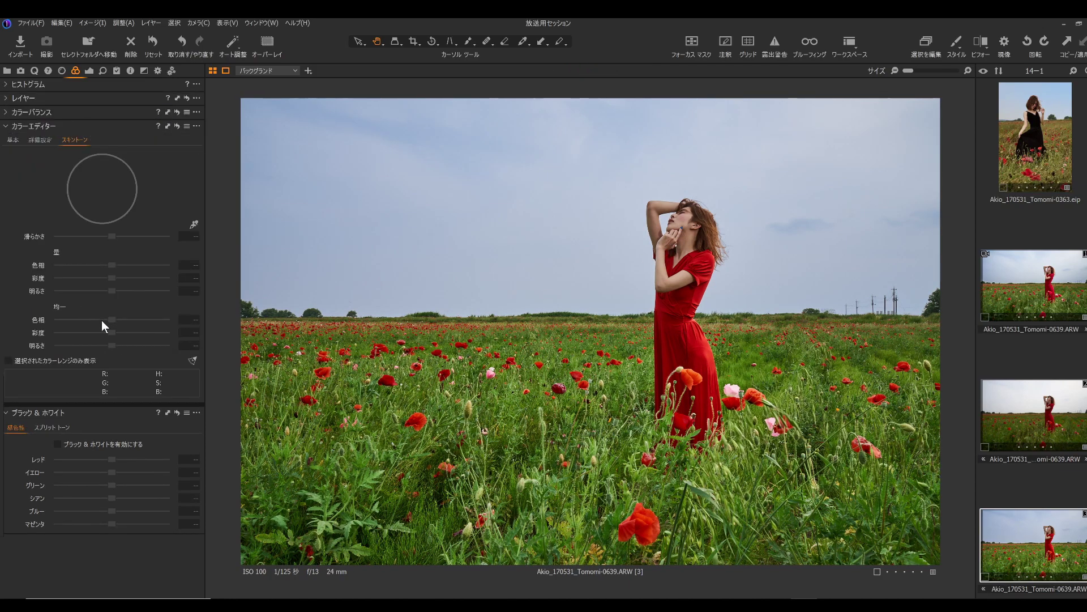
{"action": "left_click", "coordinate": [194, 225]}
{"action": "left_click", "coordinate": [683, 216]}
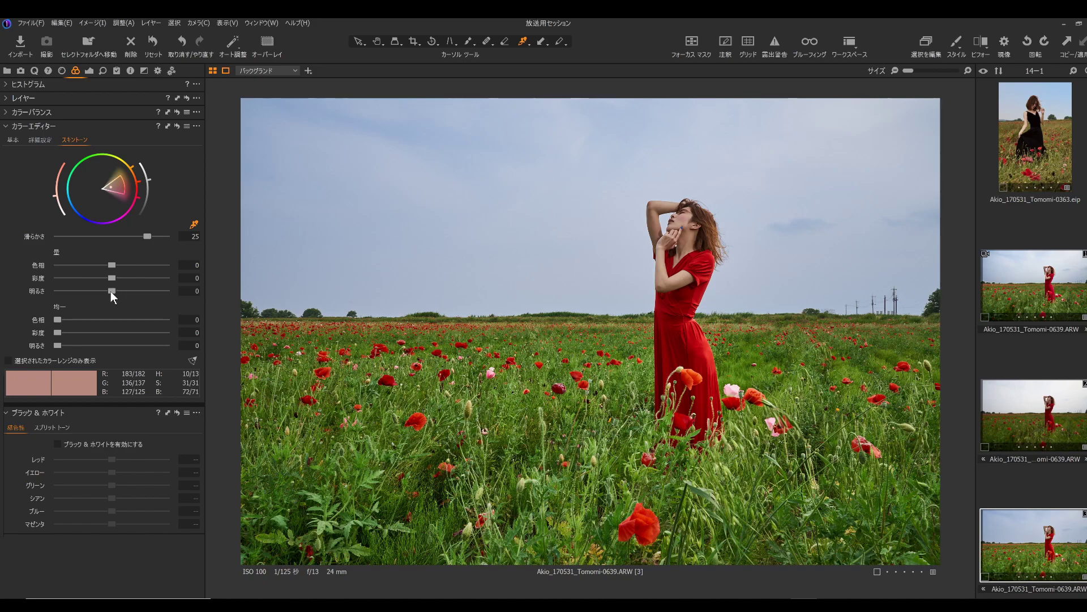
{"action": "mouse_move", "coordinate": [111, 290]}
{"action": "left_mouse_down"}
{"action": "mouse_move", "coordinate": [128, 291]}
{"action": "mouse_move", "coordinate": [116, 278]}
{"action": "left_mouse_up"}
{"action": "mouse_move", "coordinate": [111, 264]}
{"action": "left_mouse_down"}
{"action": "mouse_move", "coordinate": [134, 263]}
{"action": "mouse_move", "coordinate": [97, 270]}
{"action": "left_mouse_up"}
{"action": "left_click_drag", "start_coordinate": [87, 318], "coordinate": [64, 343]}
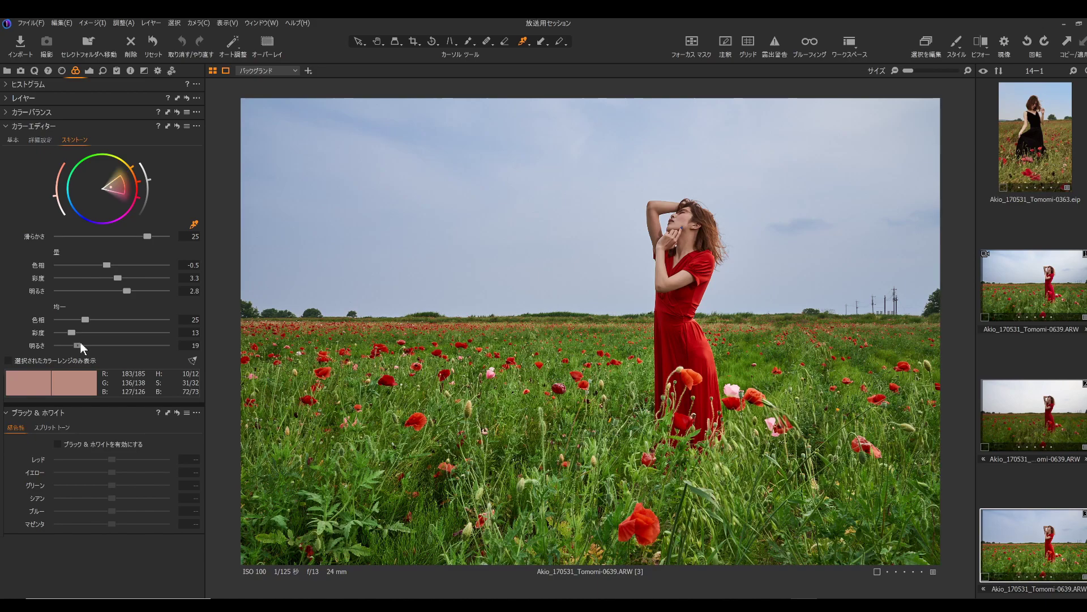
Compare the woman's face at 100% with and without the Color Editor adjustments.
{"action": "left_click", "coordinate": [683, 232]}
{"action": "double_click", "coordinate": [684, 232]}
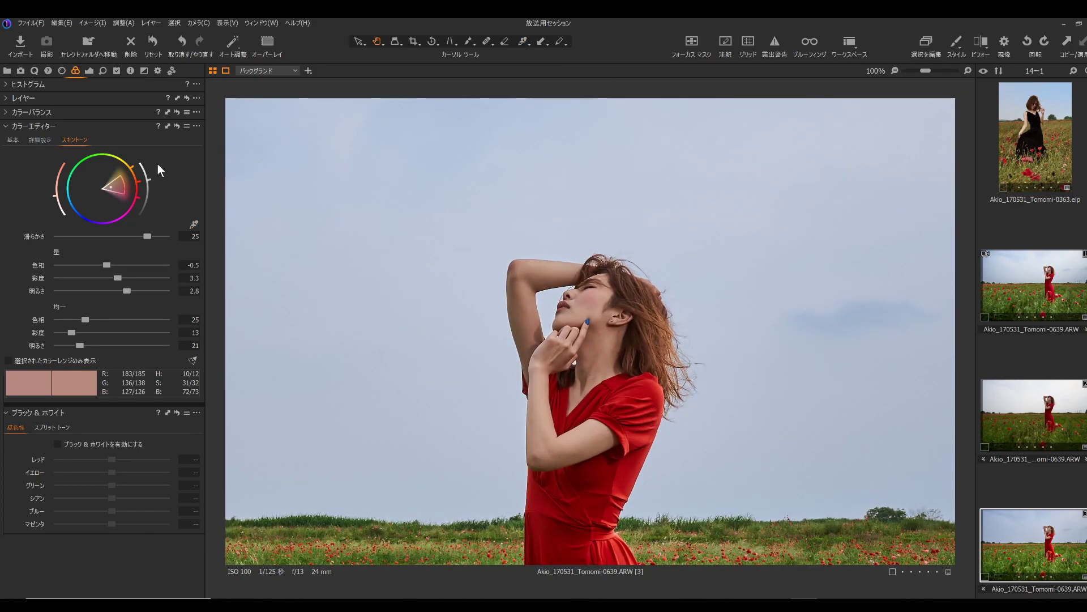
{"action": "left_click", "coordinate": [177, 126]}
{"action": "left_click", "coordinate": [176, 126]}
{"action": "left_click", "coordinate": [177, 126]}
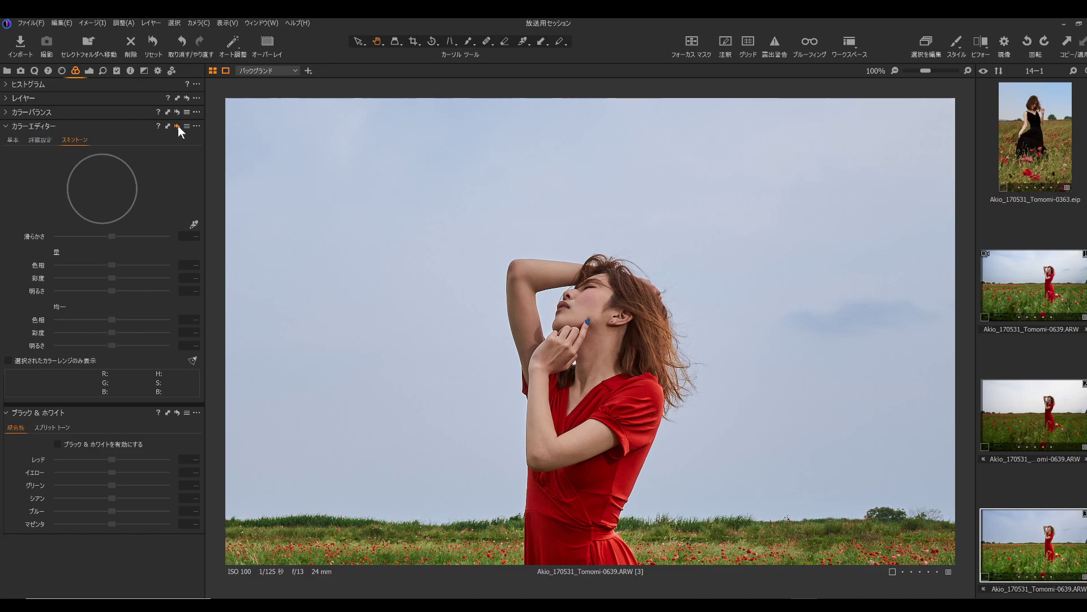
{"action": "left_click", "coordinate": [178, 128]}
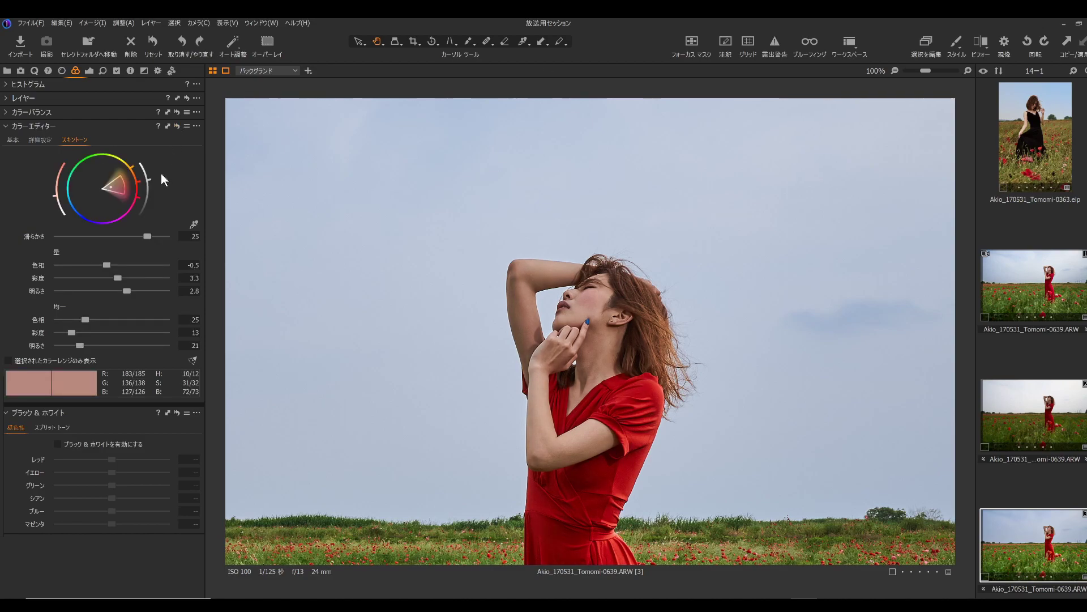
{"action": "key", "text": "ctrl+minus"}
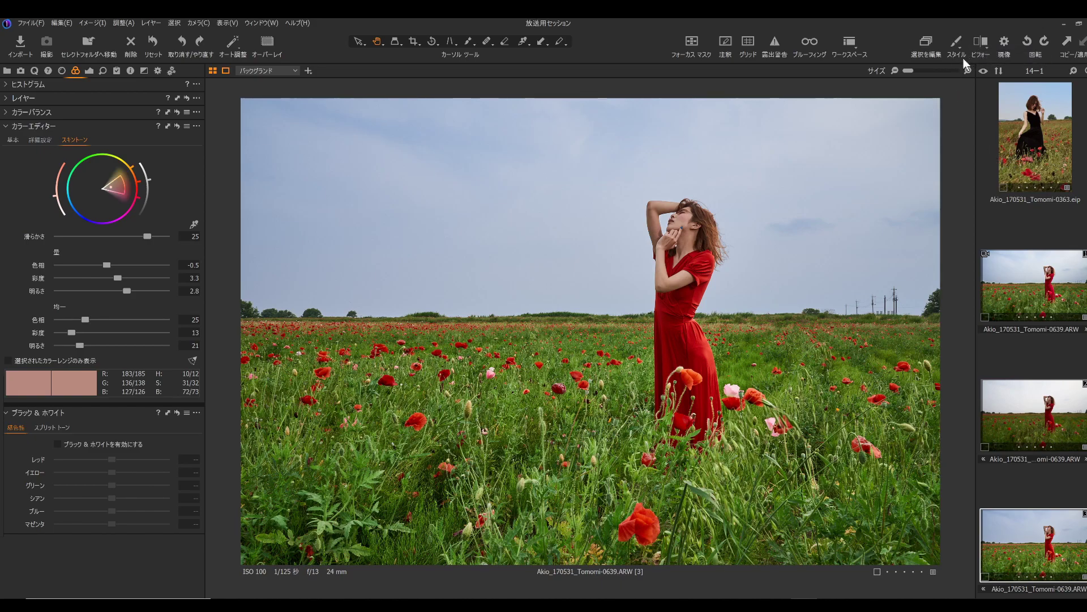
Add a new adjustment layer with a diagonal linear gradient mask fading from the photo's lower left toward its upper right.
{"action": "left_click", "coordinate": [90, 71]}
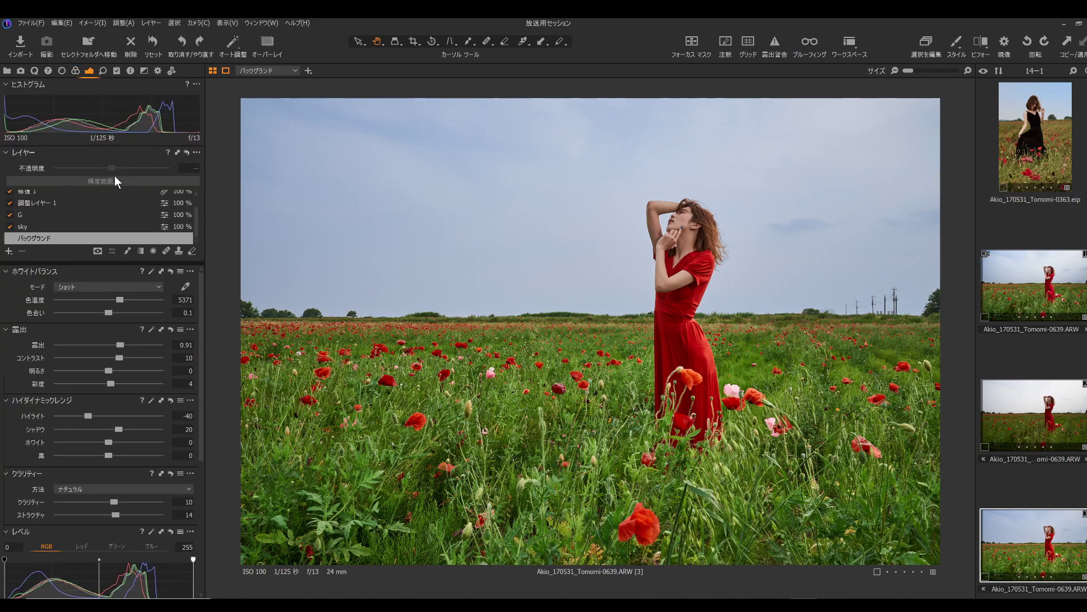
{"action": "left_click", "coordinate": [9, 251]}
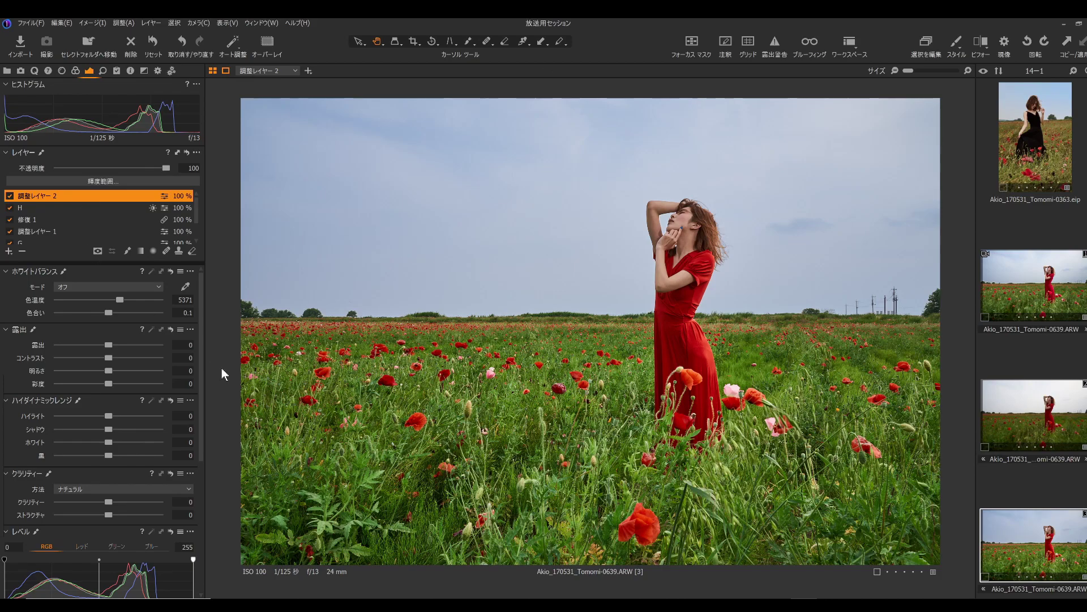
{"action": "left_click", "coordinate": [140, 251]}
{"action": "mouse_move", "coordinate": [295, 542]}
{"action": "left_mouse_down"}
{"action": "mouse_move", "coordinate": [620, 239]}
{"action": "mouse_move", "coordinate": [612, 126]}
{"action": "mouse_move", "coordinate": [590, 85]}
{"action": "mouse_move", "coordinate": [603, 60]}
{"action": "left_mouse_up"}
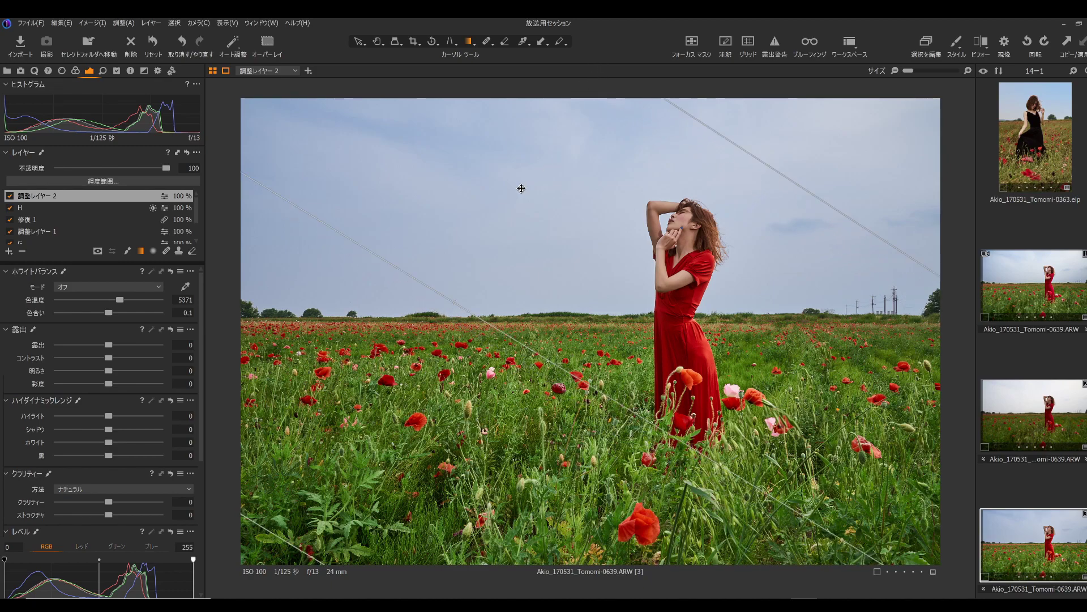
Set the gradient layer's exposure to -0.27 and check the extent of its mask.
{"action": "left_click_drag", "start_coordinate": [109, 345], "coordinate": [107, 344]}
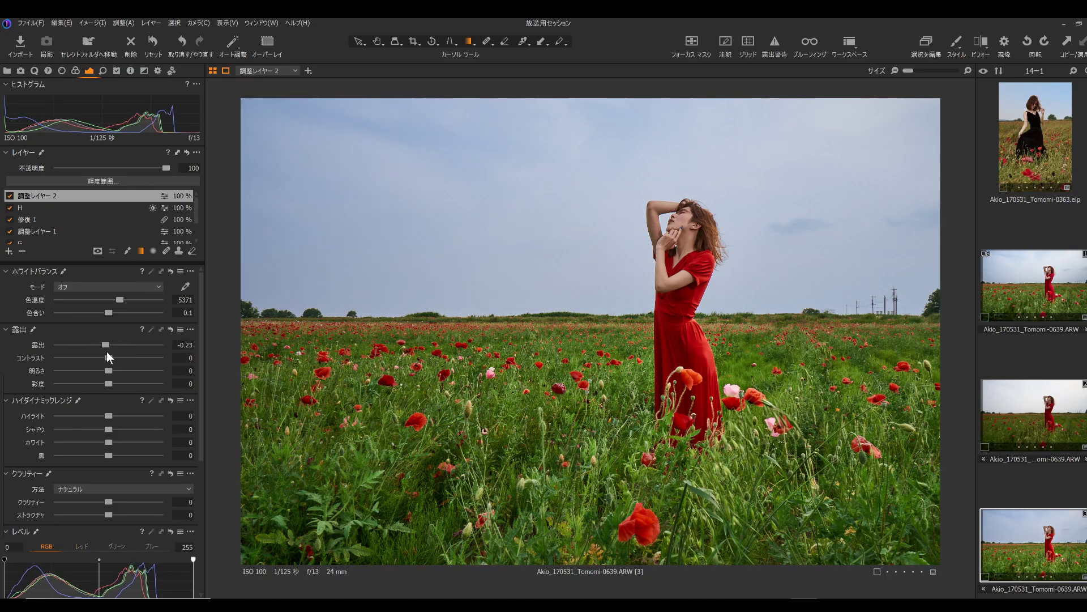
{"action": "key", "text": "m"}
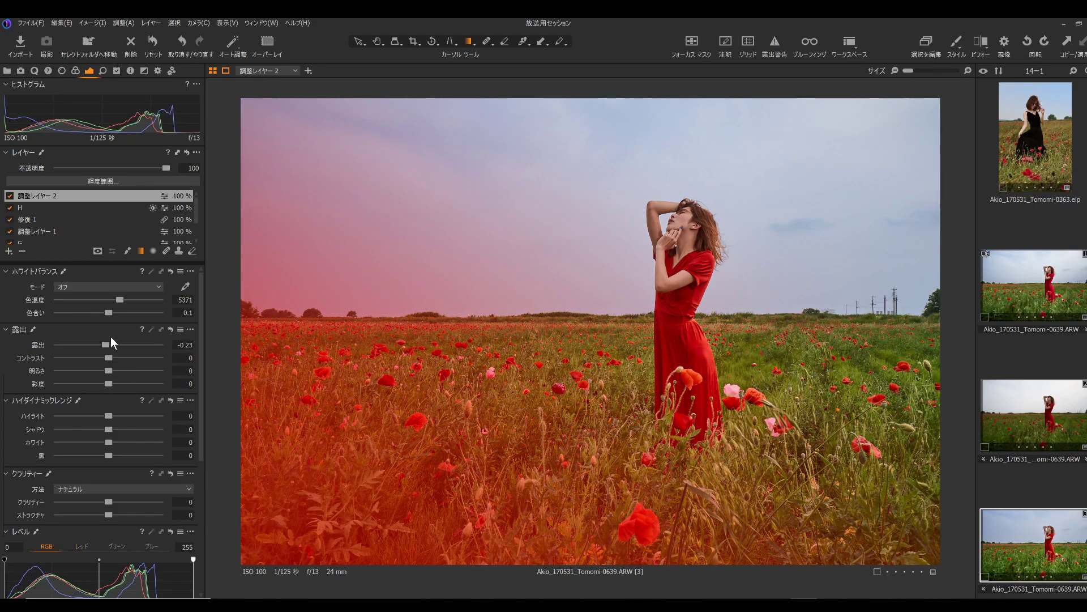
{"action": "left_click_drag", "start_coordinate": [106, 343], "coordinate": [105, 343]}
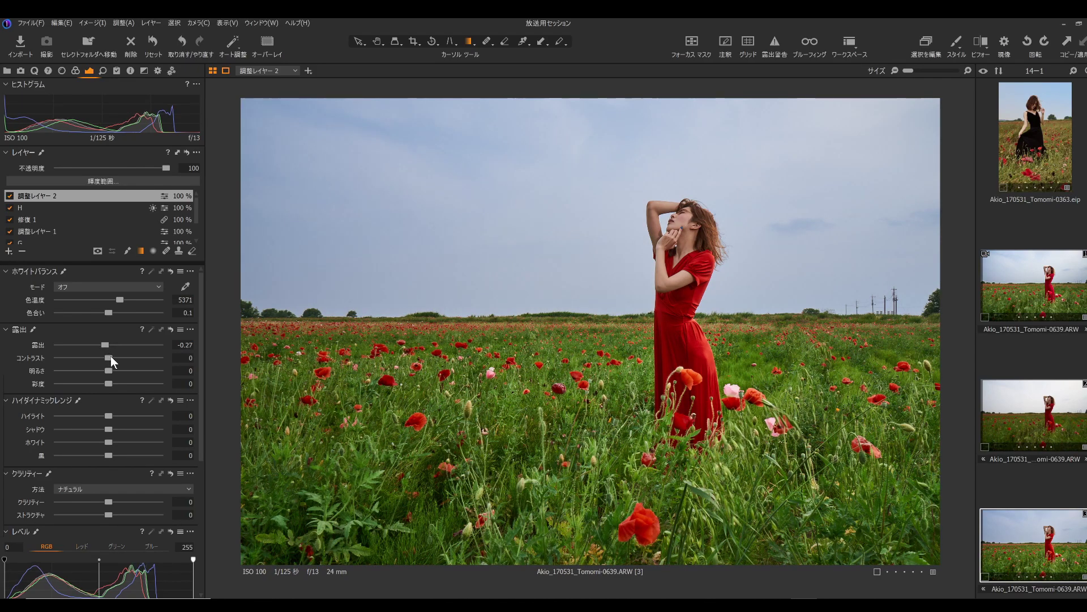
{"action": "left_click_drag", "start_coordinate": [283, 539], "coordinate": [583, 54]}
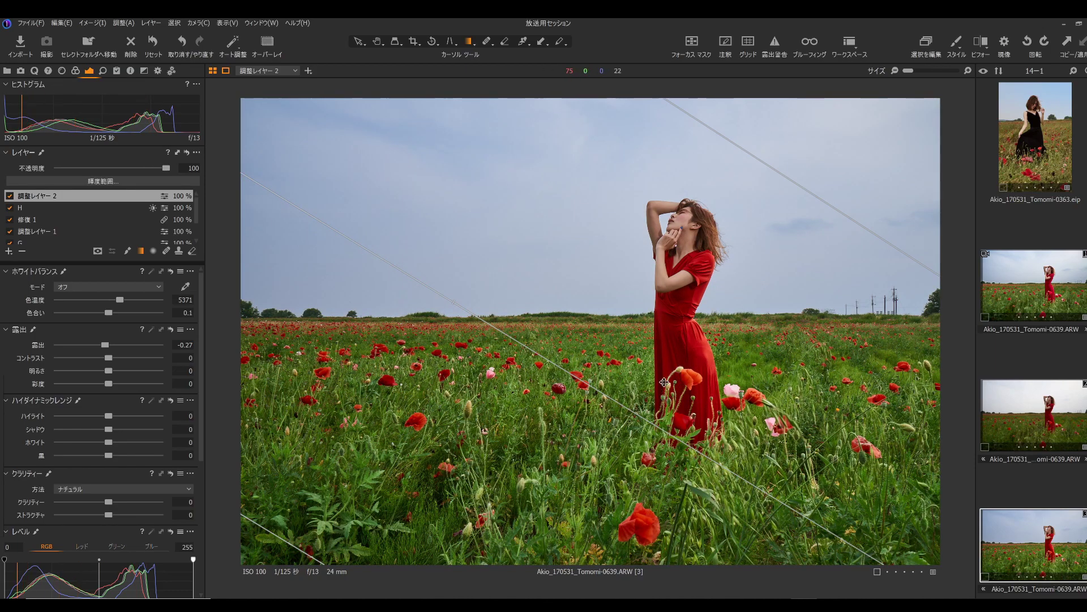
{"action": "key", "text": "h"}
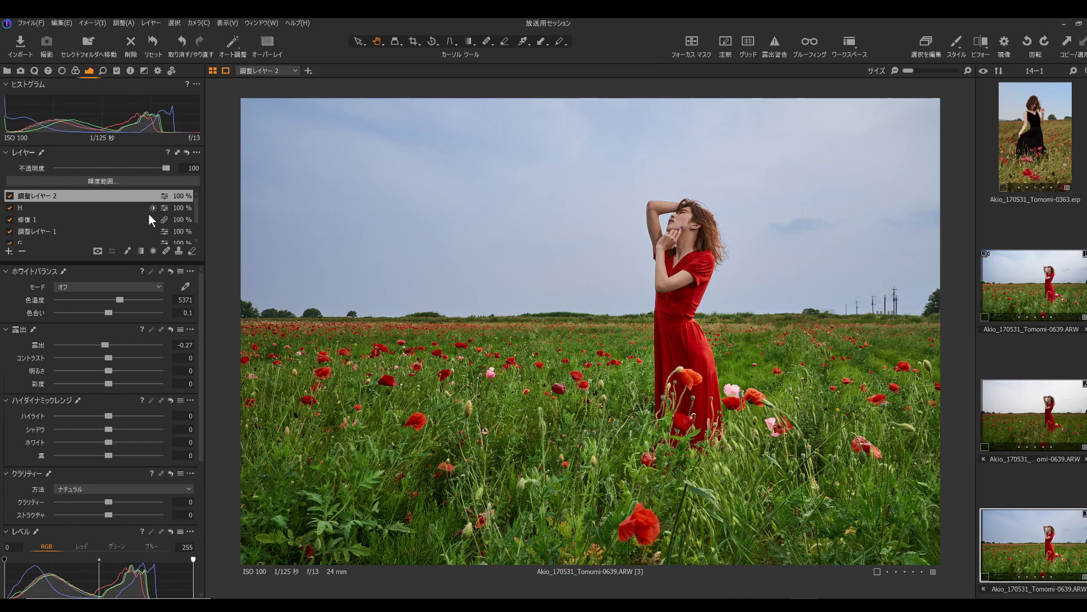
Select the sky layer and look through its mask commands, including Refine Mask, without applying any.
{"action": "scroll", "coordinate": [196, 209], "scroll_direction": "down", "scroll_amount": 2}
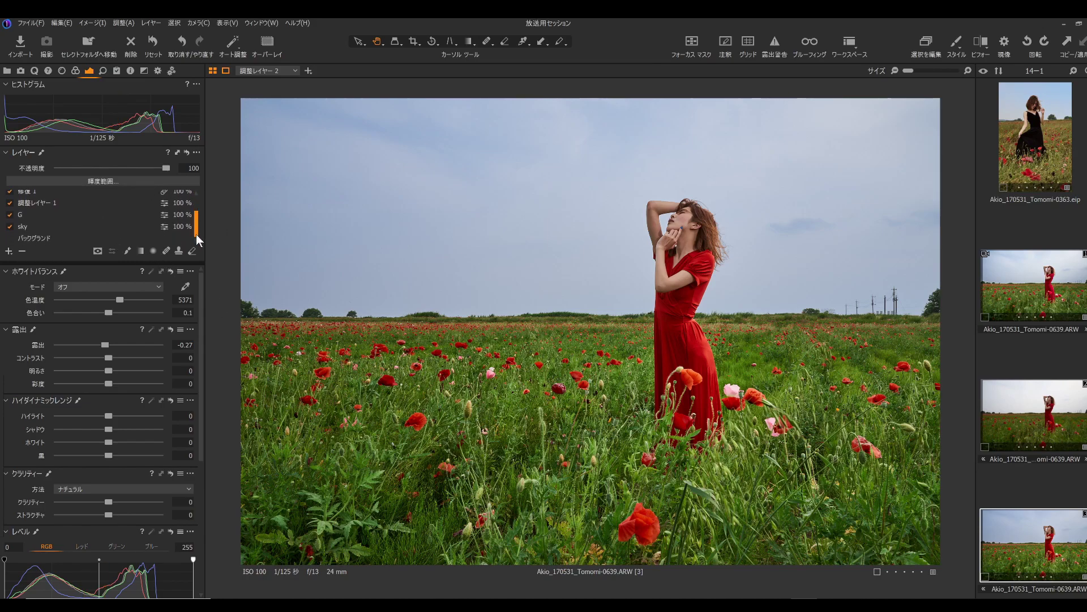
{"action": "left_click", "coordinate": [26, 227]}
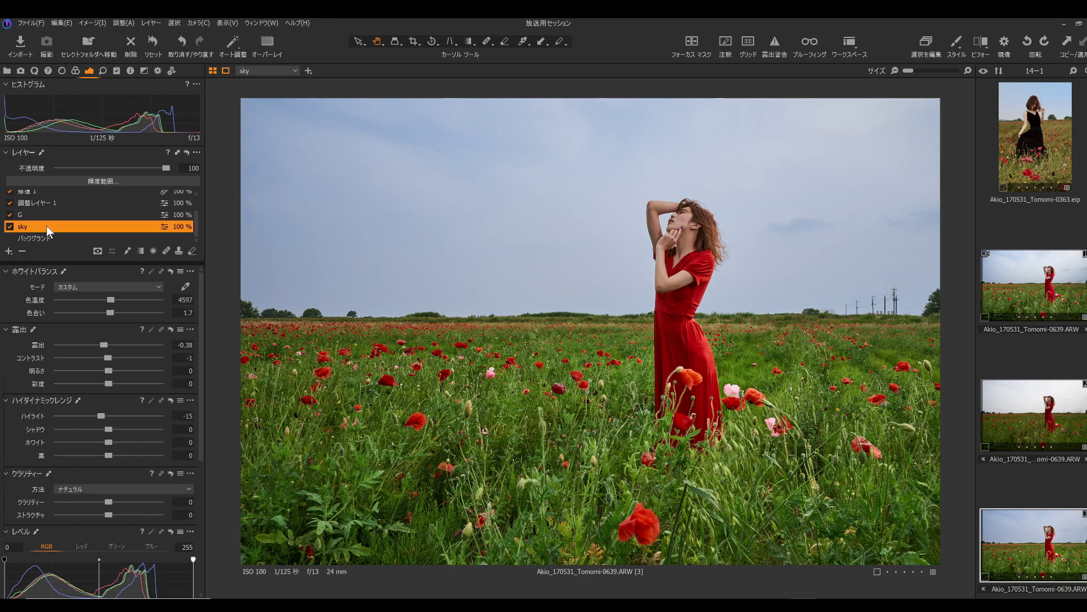
{"action": "right_click", "coordinate": [48, 227]}
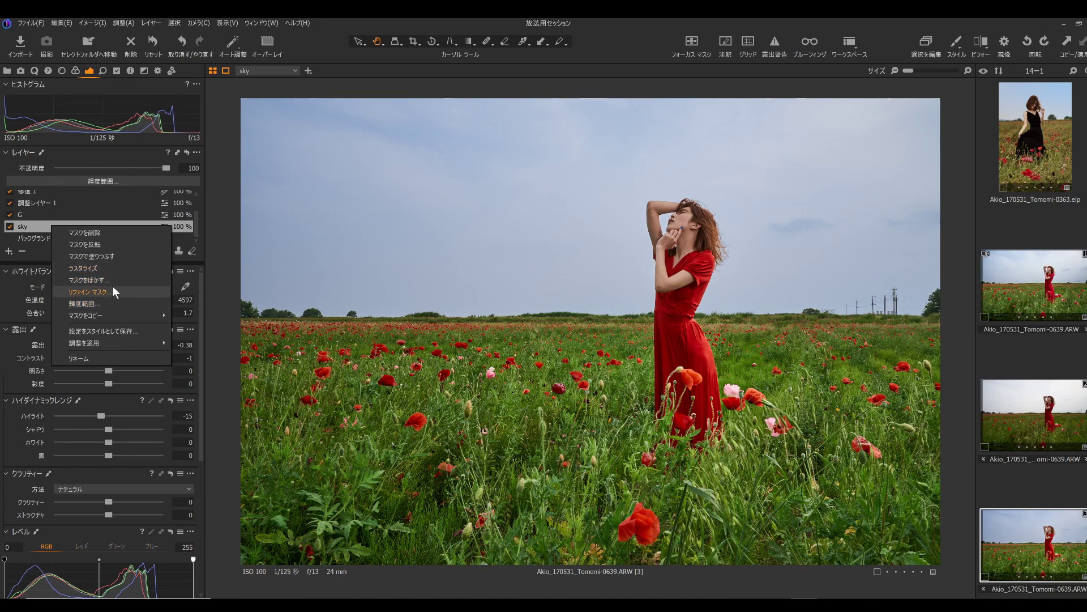
{"action": "left_click", "coordinate": [567, 71]}
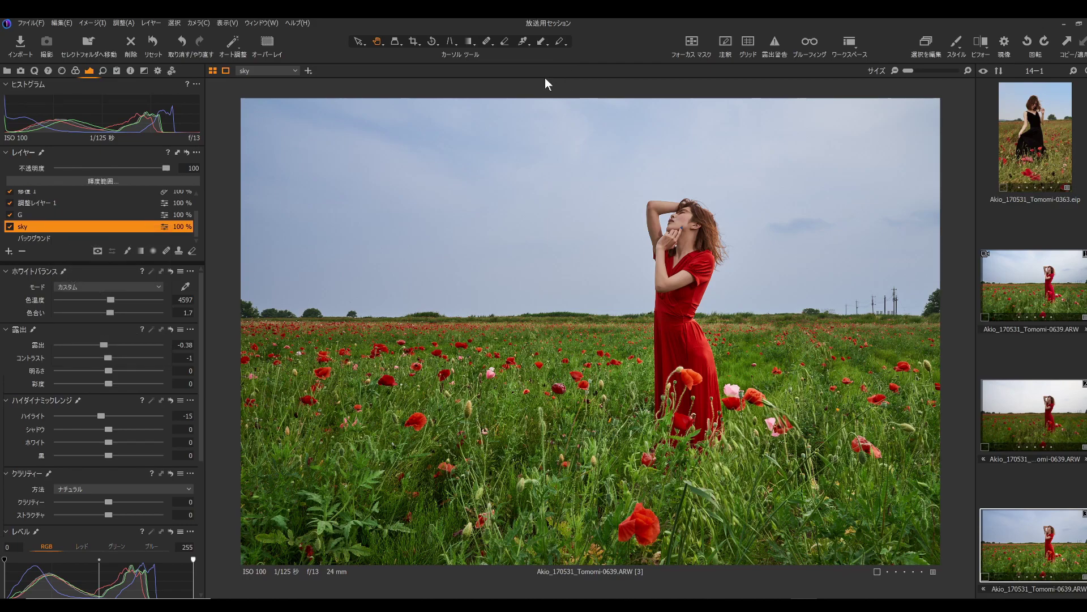